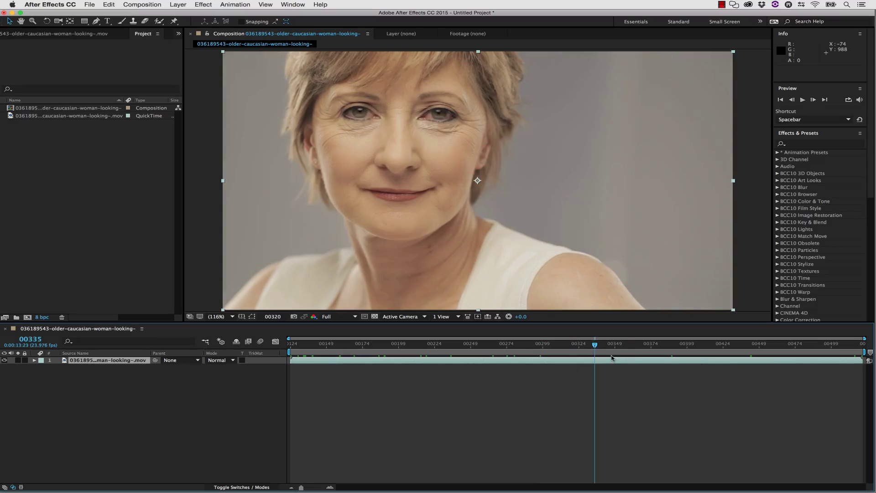
{"action": "left_click_drag", "start_coordinate": [611, 358], "coordinate": [874, 351]}
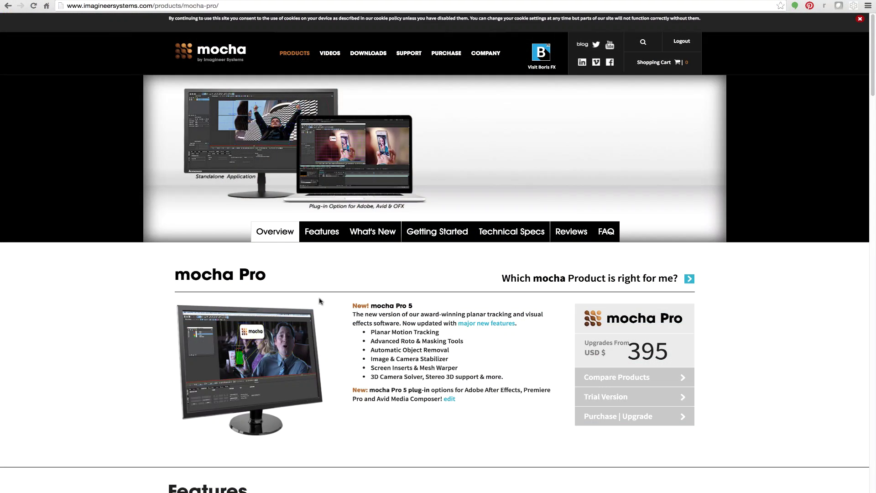
{"action": "scroll", "coordinate": [492, 385], "scroll_direction": "down", "scroll_amount": 5}
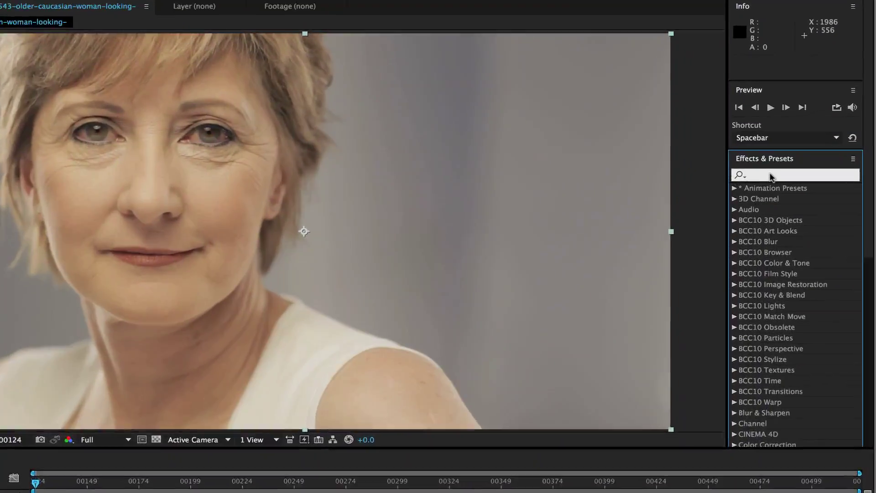
Find the BCC Pixel Chooser effect, apply it to the woman's footage layer, and set its output to Stencil Alpha.
{"action": "type", "text": "bcc pix"}
{"action": "left_click_drag", "start_coordinate": [794, 221], "coordinate": [78, 360]}
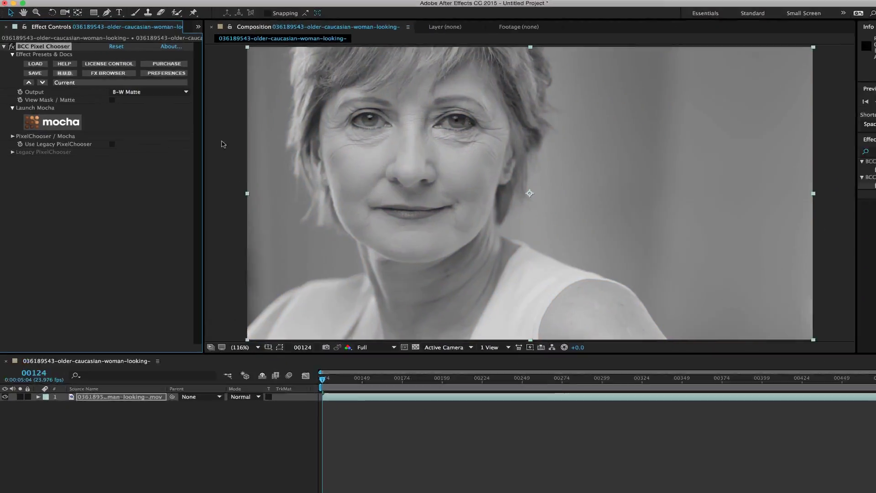
{"action": "left_click", "coordinate": [122, 92]}
{"action": "left_click", "coordinate": [129, 136]}
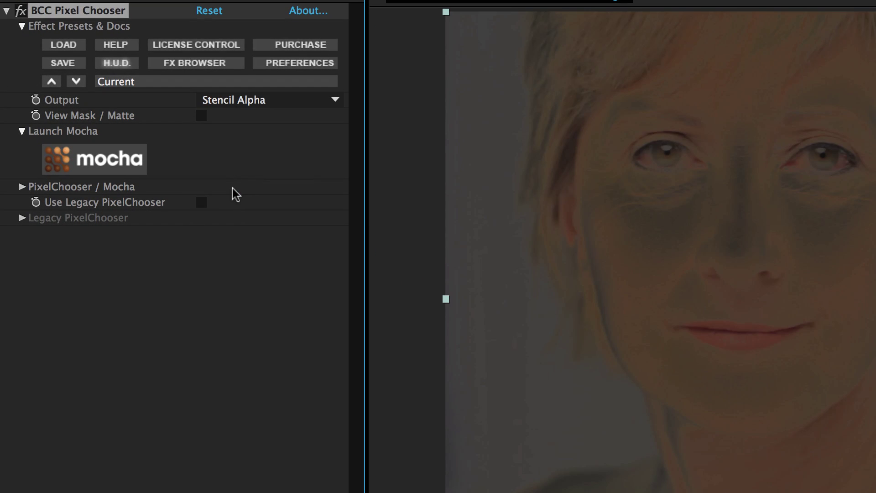
Set the Pixel Chooser's matte channel to None.
{"action": "left_click", "coordinate": [22, 187]}
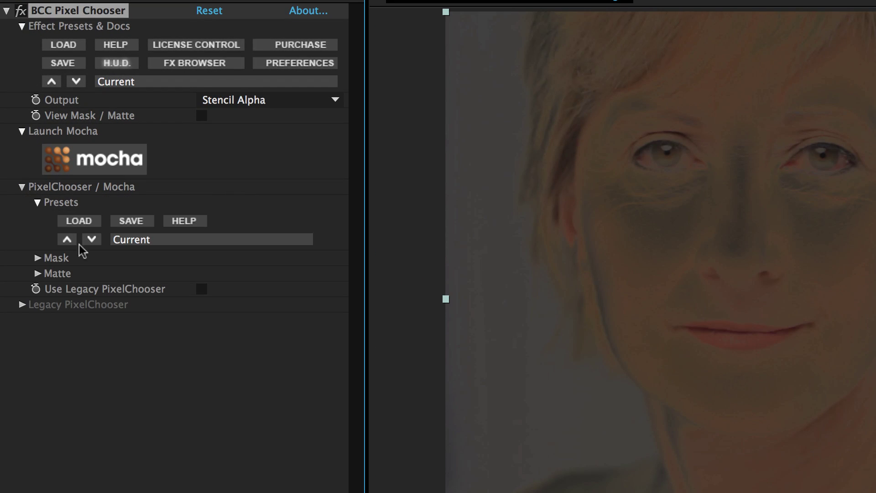
{"action": "left_click", "coordinate": [41, 260]}
{"action": "left_click", "coordinate": [42, 262]}
{"action": "left_click", "coordinate": [41, 274]}
{"action": "scroll", "coordinate": [41, 274], "scroll_direction": "down", "scroll_amount": 2}
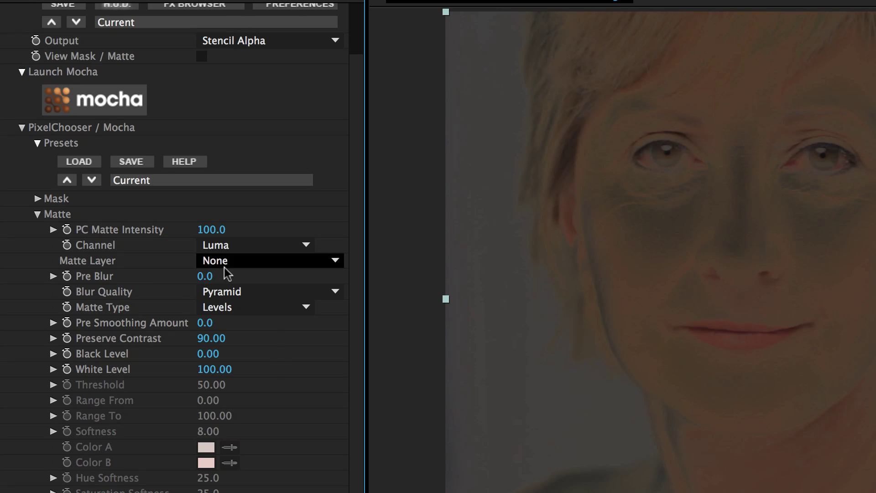
{"action": "left_click", "coordinate": [224, 265]}
{"action": "left_click", "coordinate": [239, 262]}
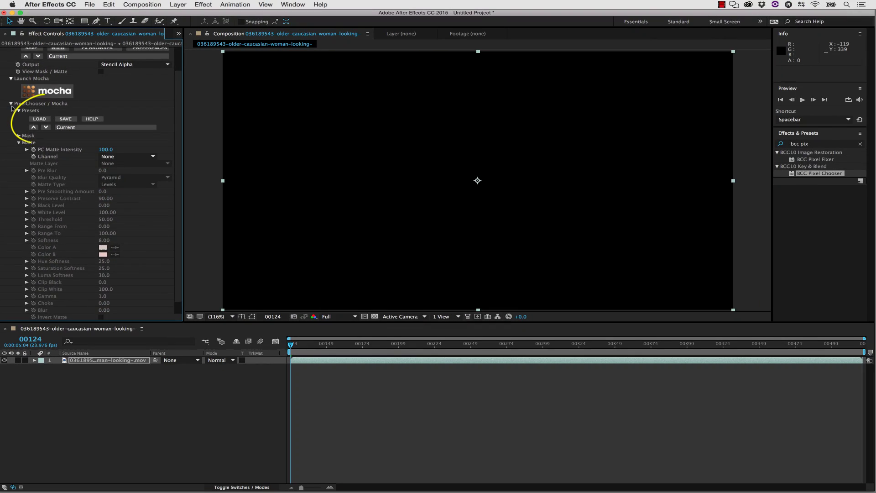
Launch mocha from the Pixel Chooser effect and enlarge its window to fill the screen.
{"action": "left_click", "coordinate": [19, 121]}
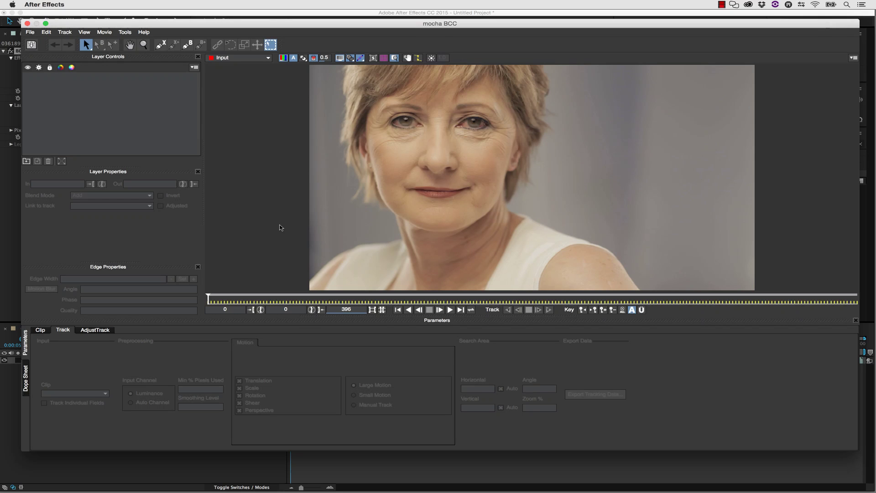
{"action": "left_click", "coordinate": [45, 24]}
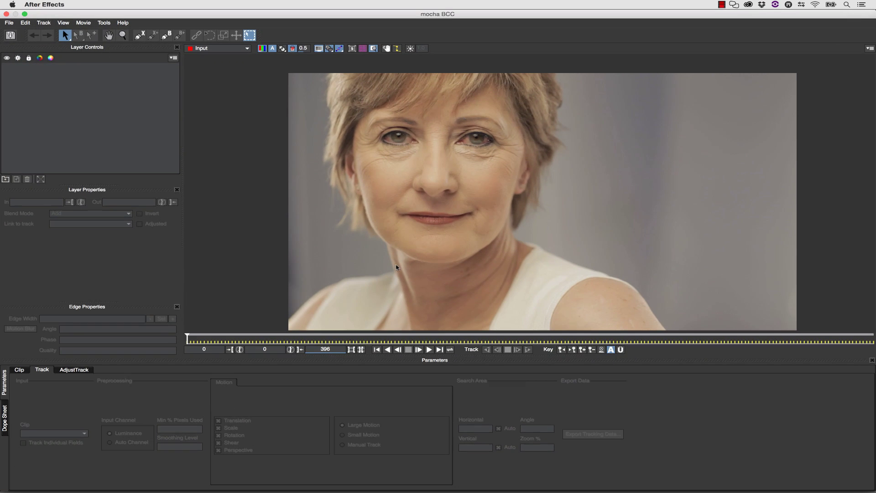
Draw a closed X-spline around the woman's neck, following the jawline and neckline and extending below the frame.
{"action": "left_click", "coordinate": [140, 35]}
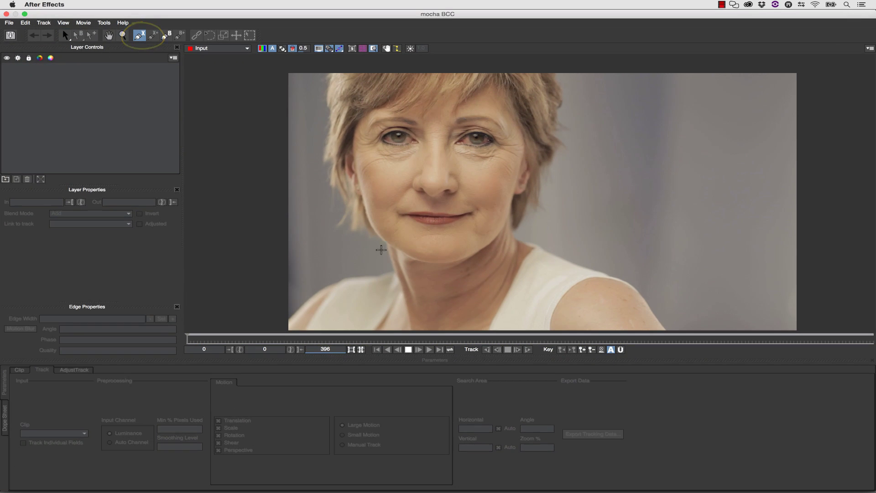
{"action": "left_click", "coordinate": [383, 242]}
{"action": "left_click", "coordinate": [480, 250]}
{"action": "left_click", "coordinate": [498, 237]}
{"action": "left_click", "coordinate": [506, 221]}
{"action": "left_click", "coordinate": [512, 202]}
{"action": "left_click", "coordinate": [512, 236]}
{"action": "left_click", "coordinate": [520, 243]}
{"action": "left_click", "coordinate": [522, 262]}
{"action": "left_click_drag", "start_coordinate": [492, 302], "coordinate": [507, 215]}
{"action": "left_click", "coordinate": [495, 275]}
{"action": "left_click", "coordinate": [484, 282]}
{"action": "left_click", "coordinate": [404, 172]}
{"action": "right_click", "coordinate": [400, 159]}
Refine the neck spline's points and curvature so the outline follows the jaw, neck and collar edges.
{"action": "left_click_drag", "start_coordinate": [403, 171], "coordinate": [407, 170]}
{"action": "mouse_move", "coordinate": [567, 156]}
{"action": "left_mouse_down"}
{"action": "mouse_move", "coordinate": [557, 159]}
{"action": "mouse_move", "coordinate": [571, 156]}
{"action": "left_mouse_up"}
{"action": "left_click_drag", "start_coordinate": [527, 110], "coordinate": [529, 98]}
{"action": "left_click_drag", "start_coordinate": [394, 153], "coordinate": [385, 144]}
{"action": "key", "text": "x"}
{"action": "left_click_drag", "start_coordinate": [476, 129], "coordinate": [445, 186]}
{"action": "left_click_drag", "start_coordinate": [369, 215], "coordinate": [381, 220]}
{"action": "left_click", "coordinate": [396, 230]}
{"action": "key", "text": "x"}
{"action": "left_click_drag", "start_coordinate": [457, 166], "coordinate": [450, 186]}
{"action": "left_click", "coordinate": [372, 49]}
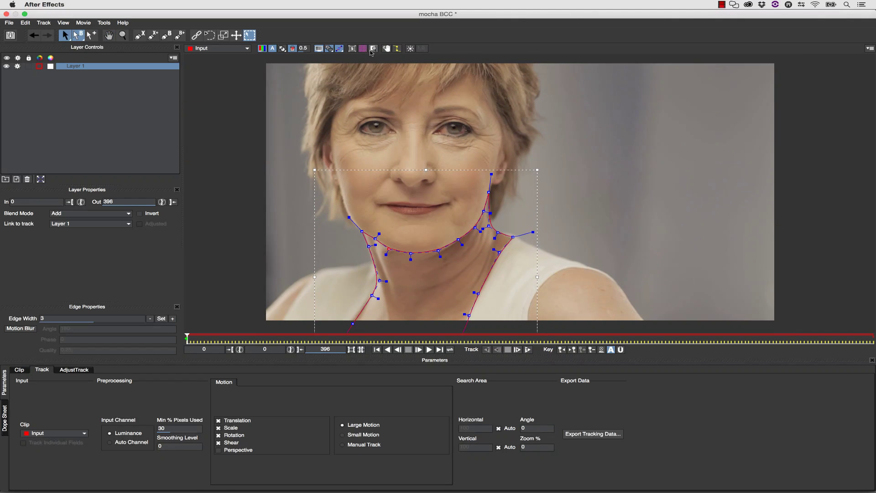
Draw a closed X-spline around the lips on a new layer.
{"action": "left_click", "coordinate": [140, 36]}
{"action": "left_click", "coordinate": [373, 202]}
{"action": "left_click", "coordinate": [386, 201]}
{"action": "left_click", "coordinate": [405, 199]}
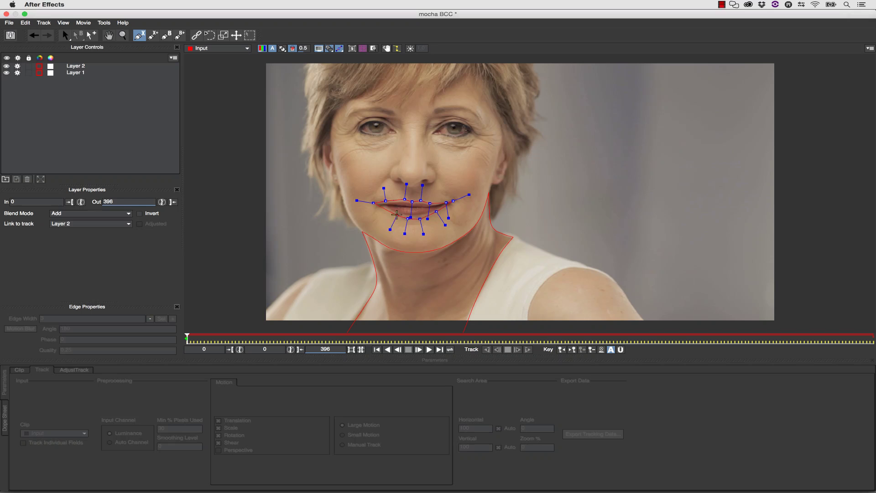
{"action": "left_click", "coordinate": [397, 215]}
{"action": "right_click", "coordinate": [382, 208]}
Draw a closed X-spline on a new layer around the laugh line on the image-left side of the mouth.
{"action": "left_click", "coordinate": [139, 35]}
{"action": "left_click", "coordinate": [360, 200]}
{"action": "left_click", "coordinate": [368, 191]}
{"action": "left_click", "coordinate": [375, 183]}
{"action": "left_click", "coordinate": [382, 176]}
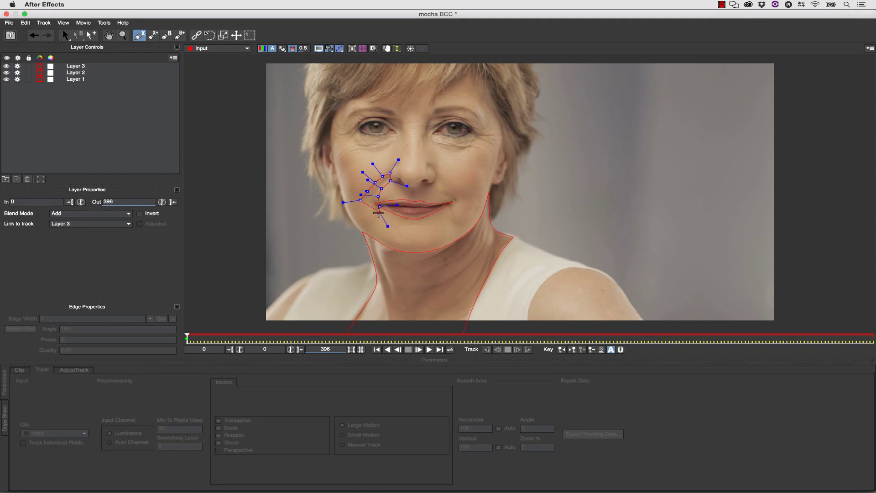
{"action": "left_click", "coordinate": [378, 217]}
{"action": "left_click", "coordinate": [374, 228]}
{"action": "left_click", "coordinate": [363, 224]}
{"action": "right_click", "coordinate": [355, 212]}
Add a matching X-spline around the image-right laugh line to the same layer and smooth the points of both shapes.
{"action": "left_click", "coordinate": [153, 35]}
{"action": "left_click", "coordinate": [440, 174]}
{"action": "left_click", "coordinate": [451, 184]}
{"action": "left_click", "coordinate": [461, 193]}
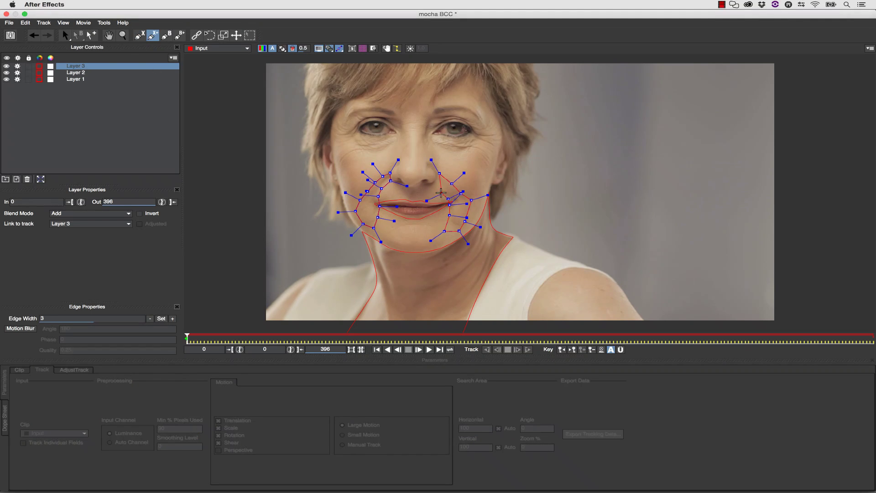
{"action": "right_click", "coordinate": [441, 193]}
{"action": "left_click_drag", "start_coordinate": [493, 152], "coordinate": [314, 267]}
{"action": "left_click_drag", "start_coordinate": [362, 172], "coordinate": [368, 177]}
Draw an X-spline on a new layer around the wrinkled area under the image-left eye.
{"action": "left_click", "coordinate": [139, 35]}
{"action": "left_click", "coordinate": [356, 131]}
{"action": "left_click", "coordinate": [366, 134]}
{"action": "left_click", "coordinate": [377, 134]}
{"action": "left_click", "coordinate": [386, 133]}
{"action": "left_click", "coordinate": [390, 132]}
{"action": "left_click", "coordinate": [399, 133]}
{"action": "left_click", "coordinate": [401, 133]}
{"action": "left_click", "coordinate": [400, 140]}
{"action": "left_click", "coordinate": [391, 155]}
{"action": "left_click", "coordinate": [375, 159]}
{"action": "left_click", "coordinate": [358, 151]}
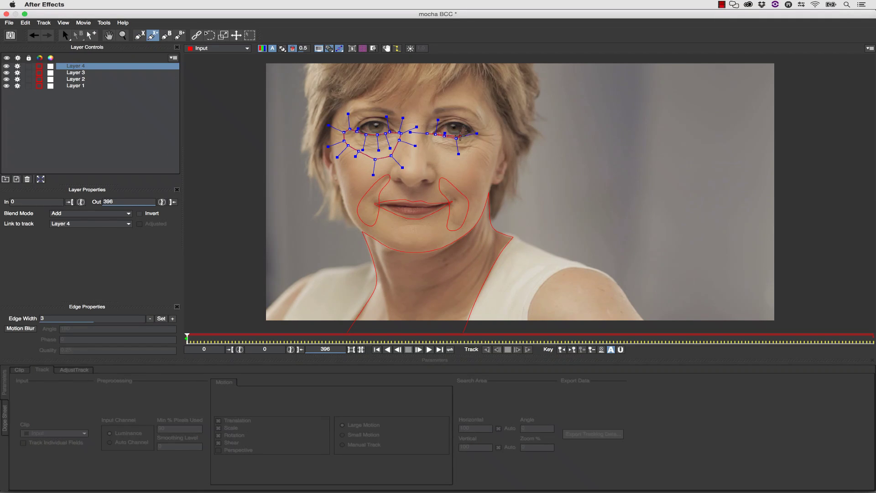
Close the matching spline under the image-right eye and adjust the curvature of both under-eye shapes.
{"action": "right_click", "coordinate": [425, 135]}
{"action": "left_click_drag", "start_coordinate": [310, 101], "coordinate": [580, 185]}
{"action": "left_click_drag", "start_coordinate": [499, 123], "coordinate": [494, 127]}
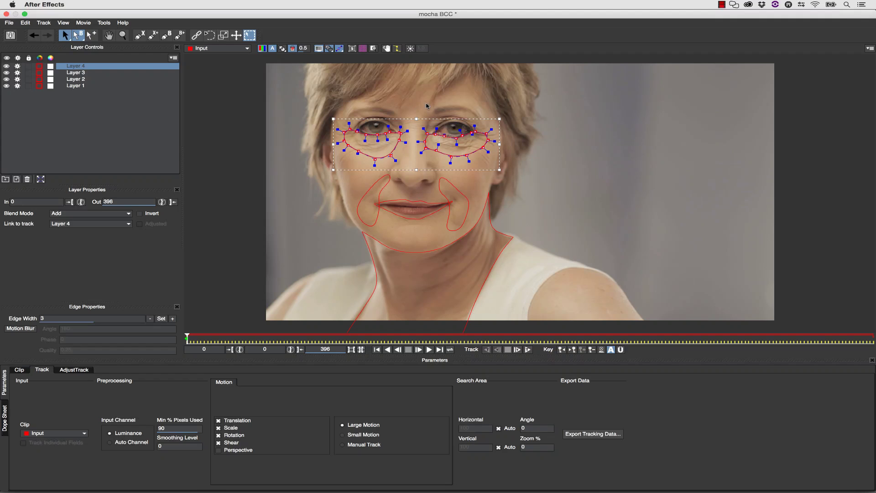
Draw a closed X-spline on a new layer around the crow's feet beside the image-right eye.
{"action": "left_click", "coordinate": [140, 36]}
{"action": "left_click", "coordinate": [481, 104]}
{"action": "left_click", "coordinate": [491, 117]}
{"action": "left_click", "coordinate": [506, 130]}
{"action": "left_click", "coordinate": [503, 149]}
{"action": "left_click", "coordinate": [489, 172]}
{"action": "left_click", "coordinate": [475, 160]}
{"action": "left_click", "coordinate": [476, 149]}
{"action": "left_click", "coordinate": [478, 139]}
{"action": "left_click", "coordinate": [480, 127]}
{"action": "left_click", "coordinate": [483, 121]}
{"action": "right_click", "coordinate": [480, 108]}
Add an X-spline around the crow's feet beside the image-left eye to the same layer.
{"action": "left_click", "coordinate": [153, 35]}
{"action": "left_click", "coordinate": [354, 152]}
{"action": "left_click", "coordinate": [351, 164]}
{"action": "left_click", "coordinate": [342, 171]}
{"action": "left_click", "coordinate": [335, 162]}
{"action": "left_click", "coordinate": [334, 149]}
{"action": "left_click", "coordinate": [331, 135]}
{"action": "left_click", "coordinate": [331, 124]}
{"action": "right_click", "coordinate": [338, 111]}
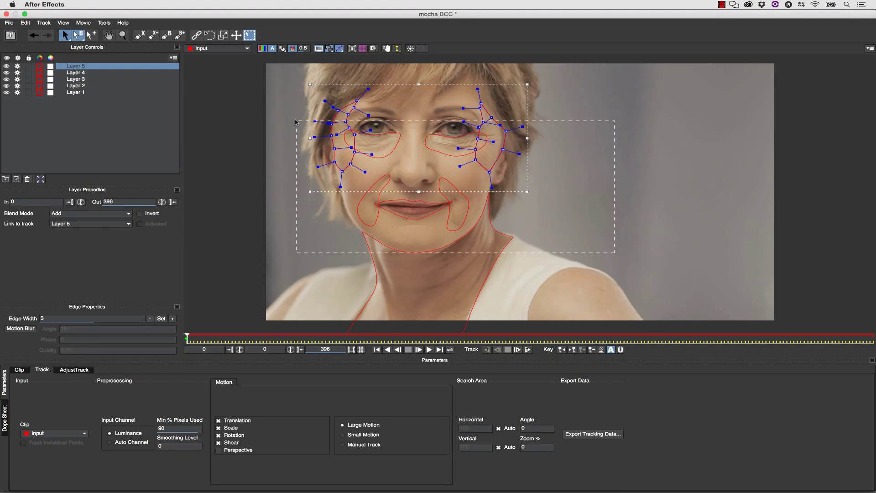
Name the five layers by the area they cover: crows feet, mouth lines, under eyes, lips and neck.
{"action": "type", "text": "crows feet"}
{"action": "double_click", "coordinate": [73, 78]}
{"action": "type", "text": "mouth lines"}
{"action": "double_click", "coordinate": [75, 73]}
{"action": "type", "text": "under eyes"}
{"action": "double_click", "coordinate": [73, 85]}
{"action": "type", "text": "lips"}
{"action": "double_click", "coordinate": [72, 92]}
{"action": "type", "text": "neck"}
{"action": "left_click", "coordinate": [73, 114]}
Draw an X-spline around the image-left eyebrow on a new layer.
{"action": "left_click", "coordinate": [139, 35]}
{"action": "left_click", "coordinate": [347, 120]}
{"action": "left_click", "coordinate": [351, 112]}
{"action": "left_click", "coordinate": [366, 107]}
{"action": "left_click", "coordinate": [376, 107]}
{"action": "left_click", "coordinate": [385, 108]}
{"action": "left_click", "coordinate": [396, 110]}
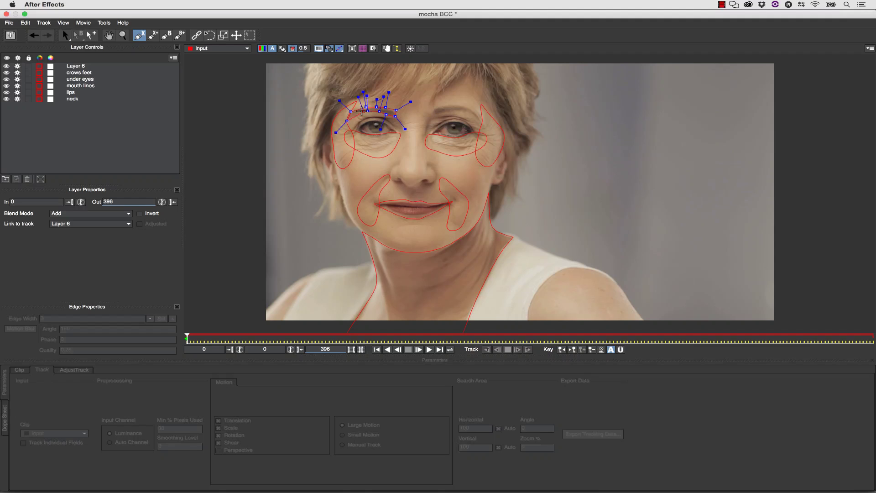
Close the spline around the image-right eyebrow and name the layer eyebrows.
{"action": "right_click", "coordinate": [475, 115]}
{"action": "double_click", "coordinate": [75, 65]}
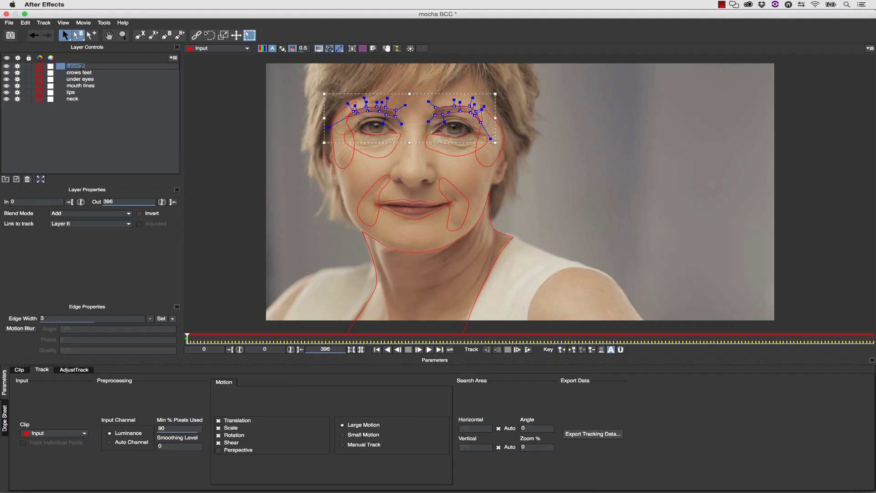
{"action": "type", "text": "eyebrows"}
{"action": "left_click", "coordinate": [73, 114]}
Start an X-spline on a new layer around the hair, tracing its outer and inner edges on the image-left side.
{"action": "key", "text": "z"}
{"action": "left_click_drag", "start_coordinate": [470, 150], "coordinate": [433, 150]}
{"action": "left_click", "coordinate": [140, 35]}
{"action": "left_click", "coordinate": [338, 72]}
{"action": "left_click", "coordinate": [342, 196]}
{"action": "left_click", "coordinate": [335, 207]}
{"action": "left_click", "coordinate": [344, 207]}
{"action": "left_click", "coordinate": [353, 190]}
{"action": "left_click", "coordinate": [351, 210]}
{"action": "left_click", "coordinate": [365, 215]}
{"action": "left_click", "coordinate": [378, 220]}
{"action": "left_click", "coordinate": [364, 200]}
{"action": "left_click", "coordinate": [351, 159]}
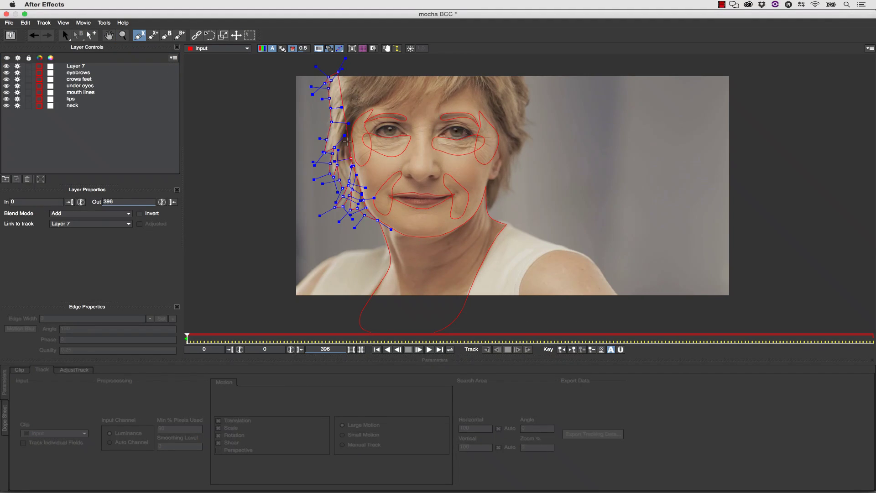
Continue the spline along the fringe and the image-right hair, close it above the head, and name the layer hair.
{"action": "left_click", "coordinate": [408, 116]}
{"action": "left_click", "coordinate": [474, 81]}
{"action": "left_click", "coordinate": [499, 145]}
{"action": "left_click", "coordinate": [486, 211]}
{"action": "left_click", "coordinate": [524, 71]}
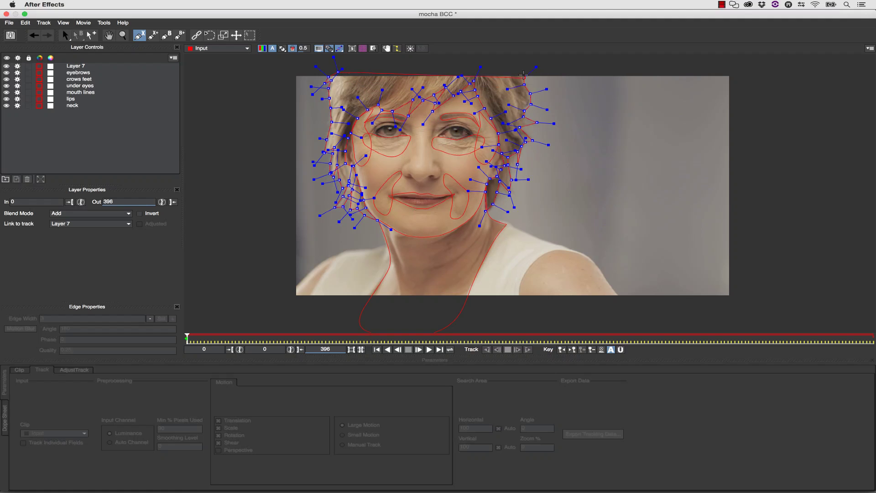
{"action": "left_click_drag", "start_coordinate": [525, 73], "coordinate": [513, 142]}
{"action": "left_click", "coordinate": [442, 92]}
{"action": "right_click", "coordinate": [328, 123]}
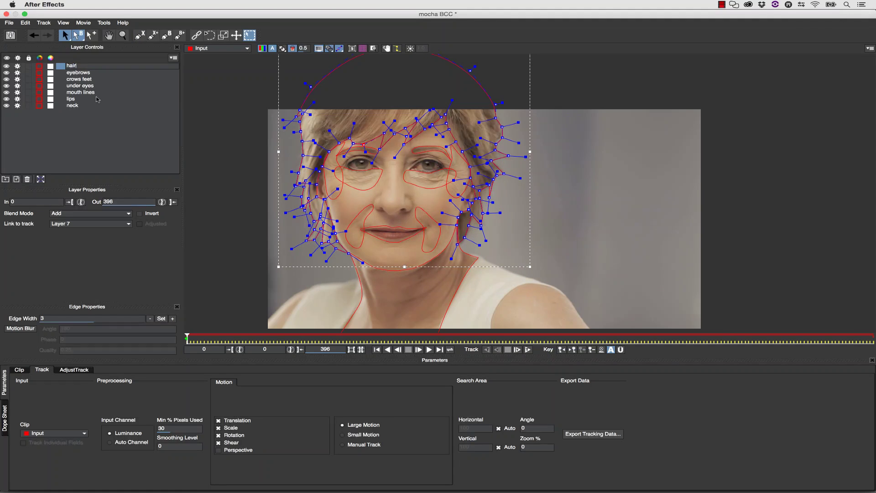
Track all seven layers forward from the first frame to the end of the clip.
{"action": "left_click", "coordinate": [388, 114]}
{"action": "left_click", "coordinate": [388, 114]}
{"action": "left_click_drag", "start_coordinate": [387, 114], "coordinate": [387, 138]}
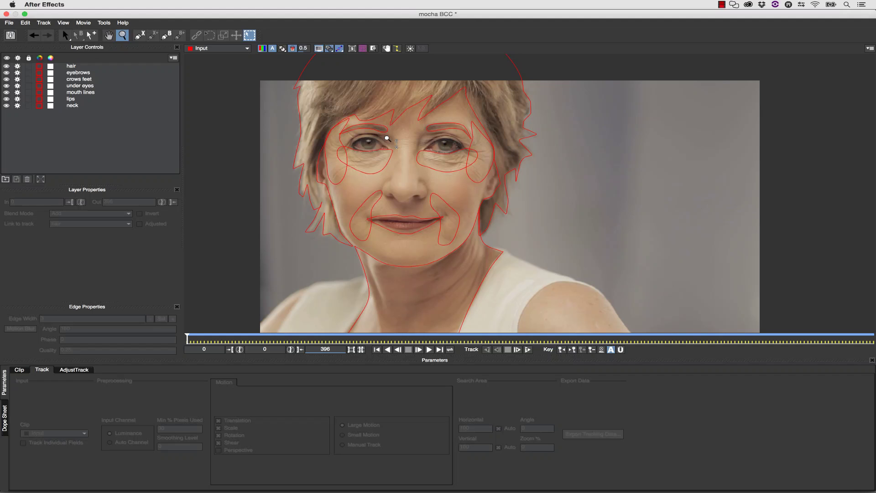
{"action": "left_click", "coordinate": [528, 350]}
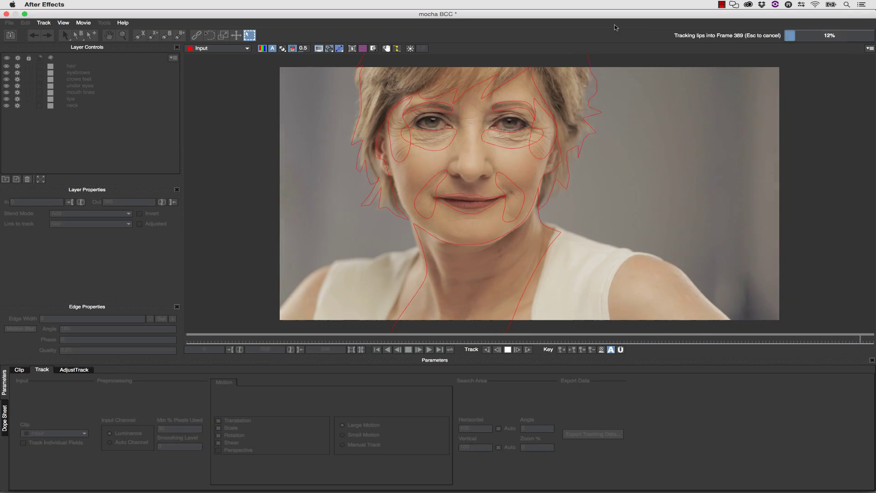
Move the hair spline's points at the last frame to fit the image-right edge of the hair.
{"action": "left_click_drag", "start_coordinate": [526, 43], "coordinate": [524, 44]}
{"action": "left_click_drag", "start_coordinate": [534, 76], "coordinate": [533, 76]}
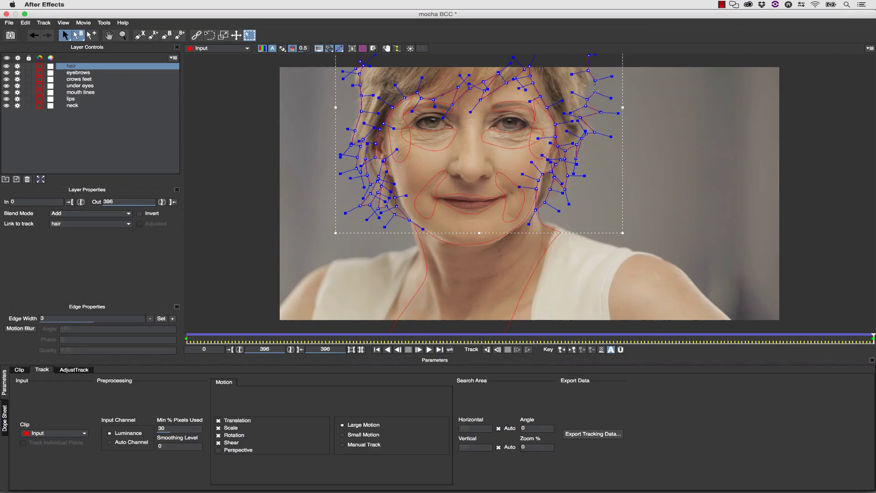
{"action": "left_click_drag", "start_coordinate": [581, 118], "coordinate": [582, 116]}
{"action": "left_click_drag", "start_coordinate": [601, 113], "coordinate": [588, 112]}
{"action": "left_click_drag", "start_coordinate": [521, 161], "coordinate": [551, 194]}
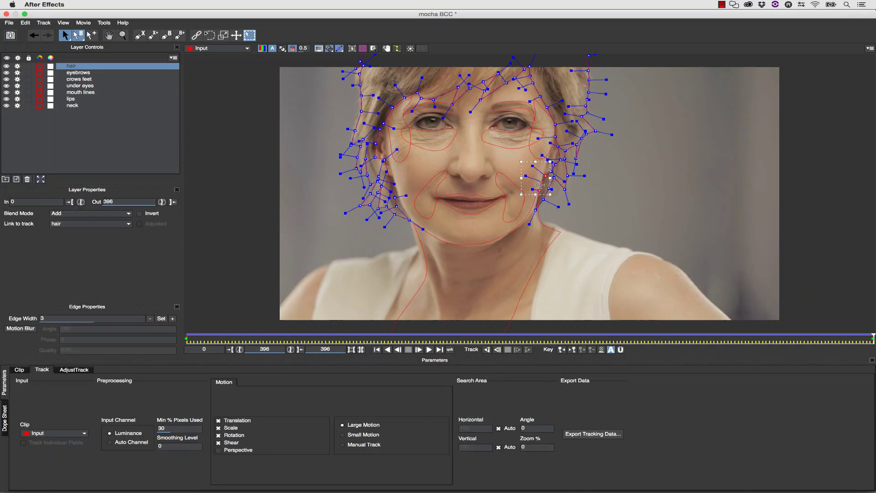
Reposition the hair spline's points on the image-left side to match the hair edge at the last frame.
{"action": "key", "text": "x"}
{"action": "left_click_drag", "start_coordinate": [401, 114], "coordinate": [465, 140]}
{"action": "left_click_drag", "start_coordinate": [353, 72], "coordinate": [417, 205]}
{"action": "left_click_drag", "start_coordinate": [434, 142], "coordinate": [430, 142]}
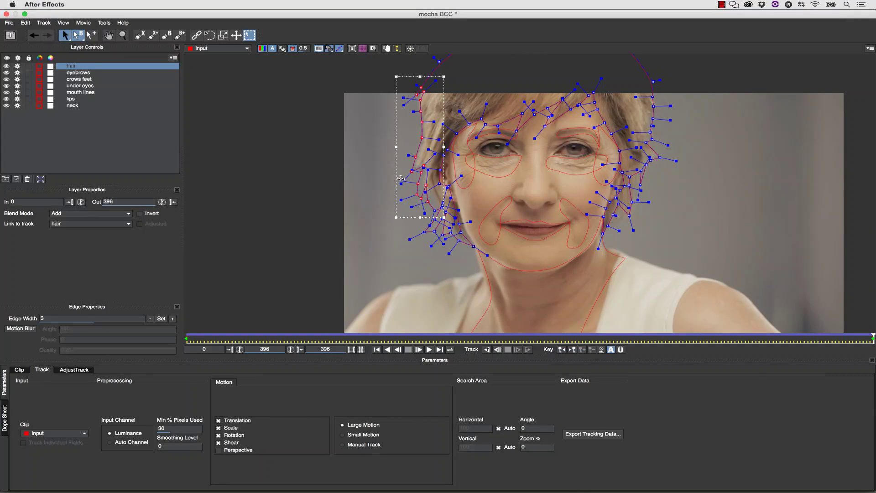
{"action": "left_click_drag", "start_coordinate": [436, 215], "coordinate": [448, 215]}
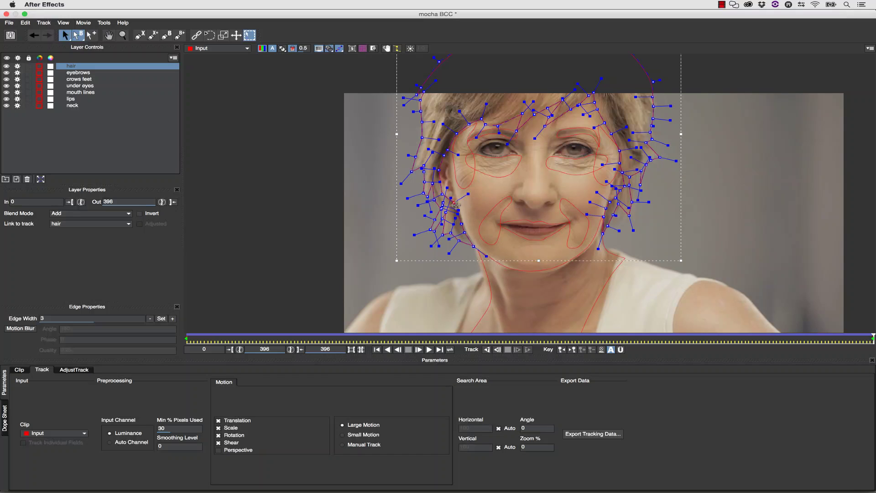
Compare the hair spline at the first and last frames, and turn off track processing for all seven layers.
{"action": "key", "text": "Home"}
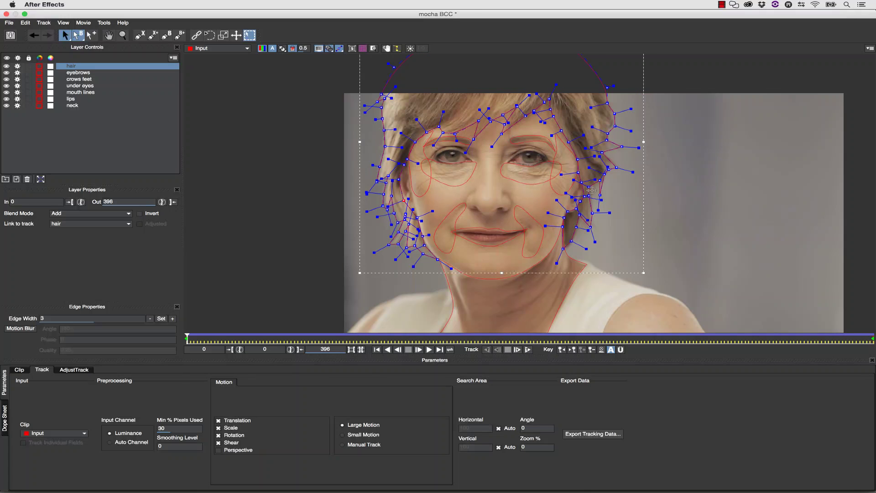
{"action": "key", "text": "End"}
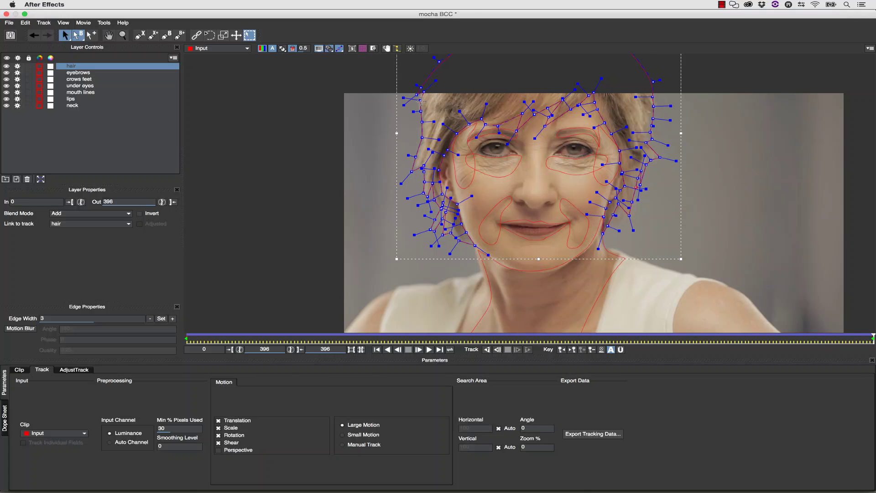
{"action": "key", "text": "Home"}
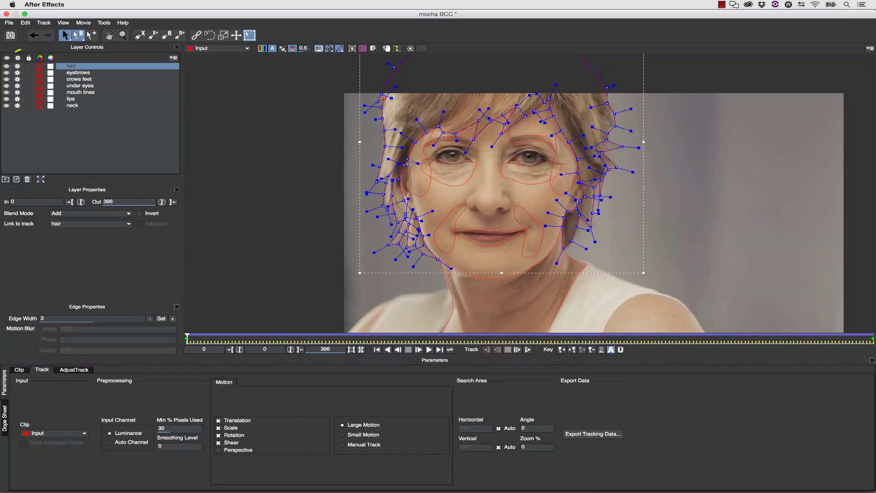
{"action": "left_click_drag", "start_coordinate": [18, 66], "coordinate": [18, 106]}
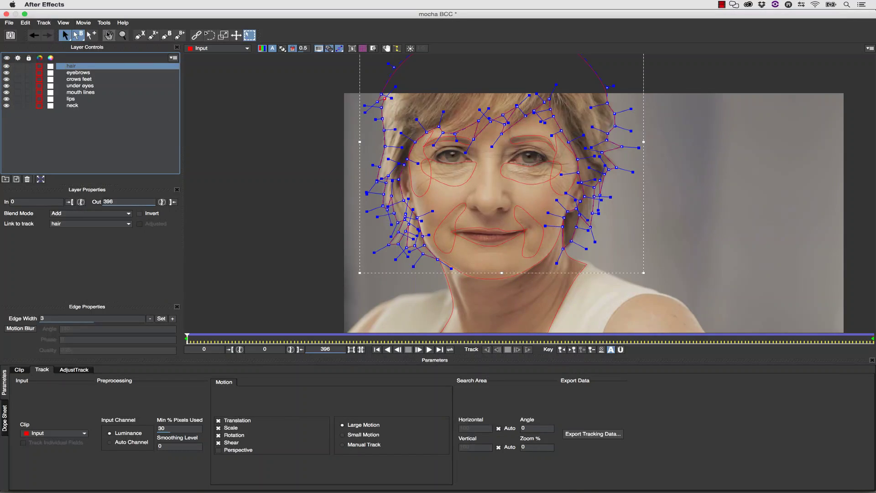
Draw a closed X-spline around the upper eyelid of the image-left eye on a new layer.
{"action": "left_click_drag", "start_coordinate": [617, 135], "coordinate": [562, 71]}
{"action": "key", "text": "x"}
{"action": "left_click_drag", "start_coordinate": [516, 119], "coordinate": [551, 103]}
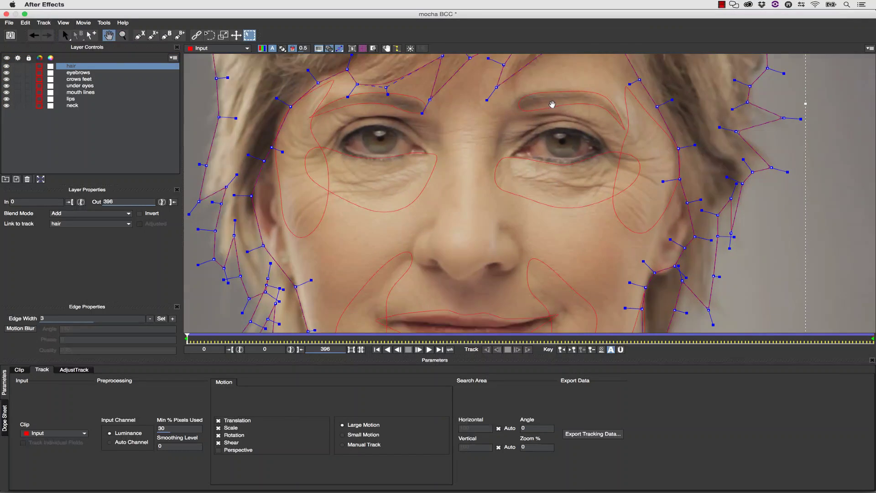
{"action": "key", "text": "super+l"}
{"action": "left_click", "coordinate": [309, 148]}
{"action": "left_click", "coordinate": [314, 136]}
{"action": "left_click", "coordinate": [337, 120]}
{"action": "left_click", "coordinate": [355, 113]}
{"action": "left_click", "coordinate": [377, 112]}
{"action": "left_click", "coordinate": [390, 112]}
{"action": "left_click", "coordinate": [407, 117]}
{"action": "left_click", "coordinate": [433, 122]}
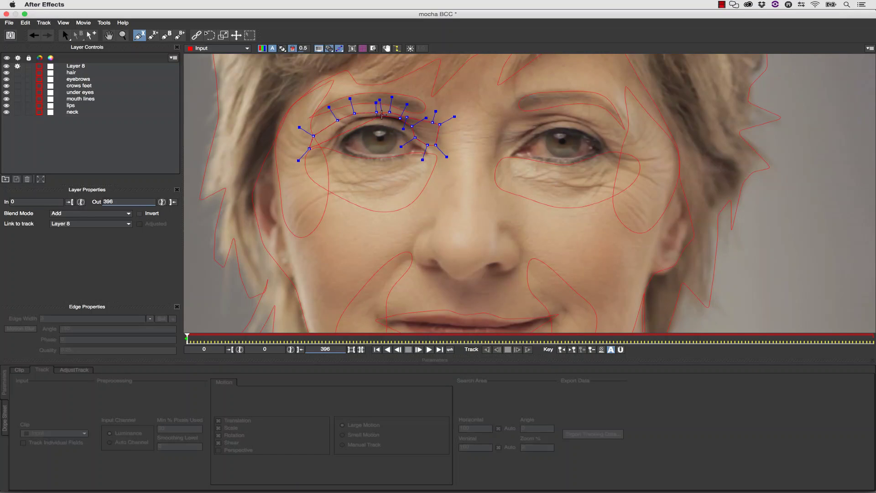
{"action": "left_click", "coordinate": [333, 155]}
{"action": "left_click", "coordinate": [327, 165]}
{"action": "right_click", "coordinate": [316, 165]}
Refine the spline's points around the image-left eyelid and rename the layer eyelids.
{"action": "left_click_drag", "start_coordinate": [333, 144], "coordinate": [335, 143]}
{"action": "left_click_drag", "start_coordinate": [376, 104], "coordinate": [374, 105]}
{"action": "left_click_drag", "start_coordinate": [389, 112], "coordinate": [391, 106]}
{"action": "mouse_move", "coordinate": [407, 117]}
{"action": "left_mouse_down"}
{"action": "mouse_move", "coordinate": [412, 113]}
{"action": "mouse_move", "coordinate": [403, 112]}
{"action": "left_mouse_up"}
{"action": "left_click_drag", "start_coordinate": [340, 133], "coordinate": [339, 131]}
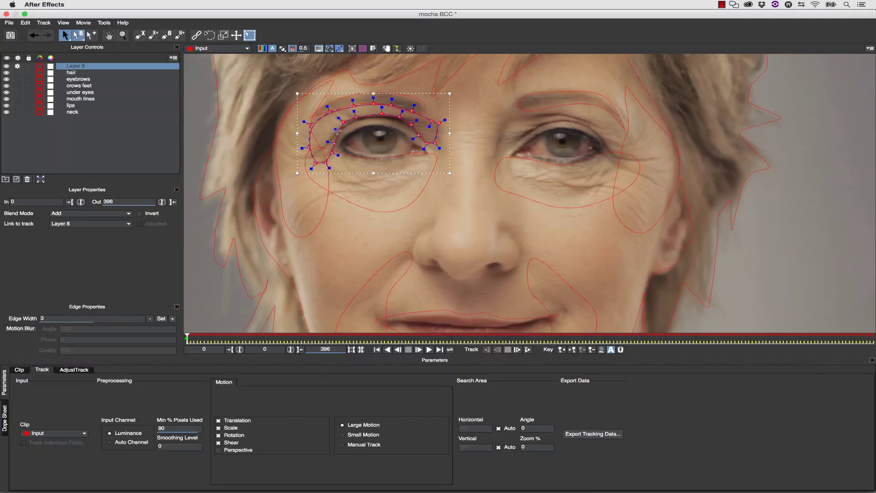
{"action": "double_click", "coordinate": [76, 66]}
{"action": "type", "text": "eyelids"}
{"action": "key", "text": "Return"}
Add a second closed X-spline around the image-right upper eyelid to the eyelids layer.
{"action": "left_click", "coordinate": [153, 35]}
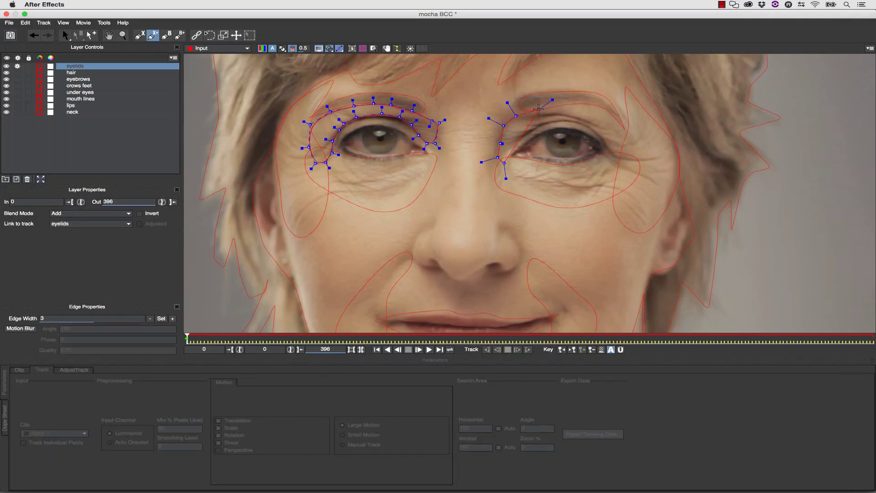
{"action": "left_click", "coordinate": [575, 106]}
{"action": "left_click", "coordinate": [590, 108]}
{"action": "left_click", "coordinate": [606, 112]}
{"action": "left_click", "coordinate": [623, 125]}
{"action": "left_click", "coordinate": [632, 138]}
{"action": "left_click", "coordinate": [632, 152]}
{"action": "left_click", "coordinate": [626, 161]}
{"action": "left_click", "coordinate": [613, 155]}
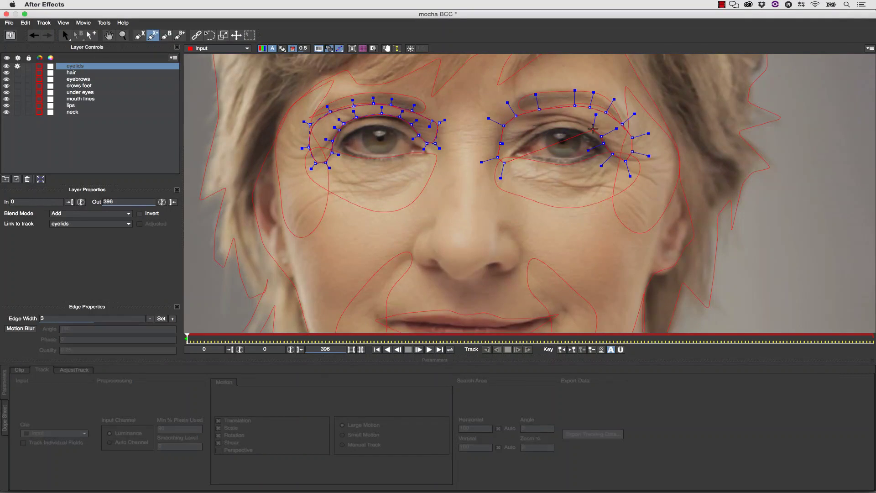
{"action": "left_click", "coordinate": [532, 123]}
{"action": "left_click", "coordinate": [505, 158]}
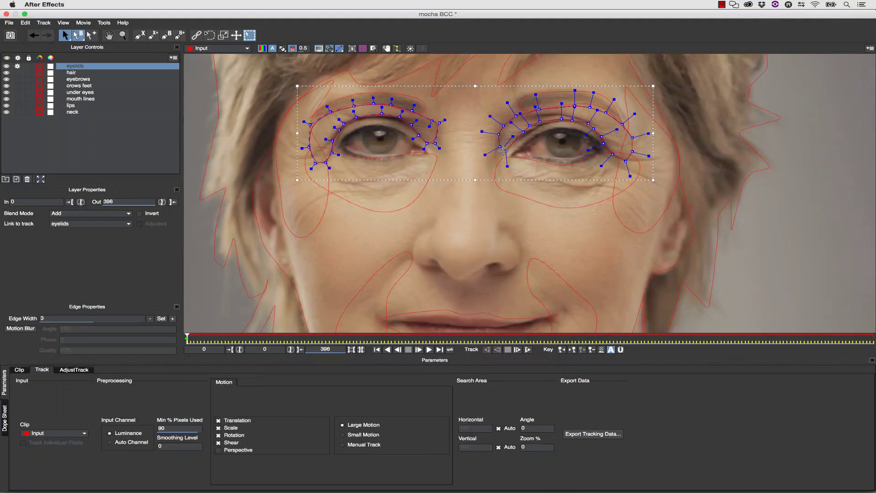
Tighten the image-right eyelid spline's curves and link the eyelids layer to the eyebrows track.
{"action": "left_click_drag", "start_coordinate": [613, 97], "coordinate": [608, 107]}
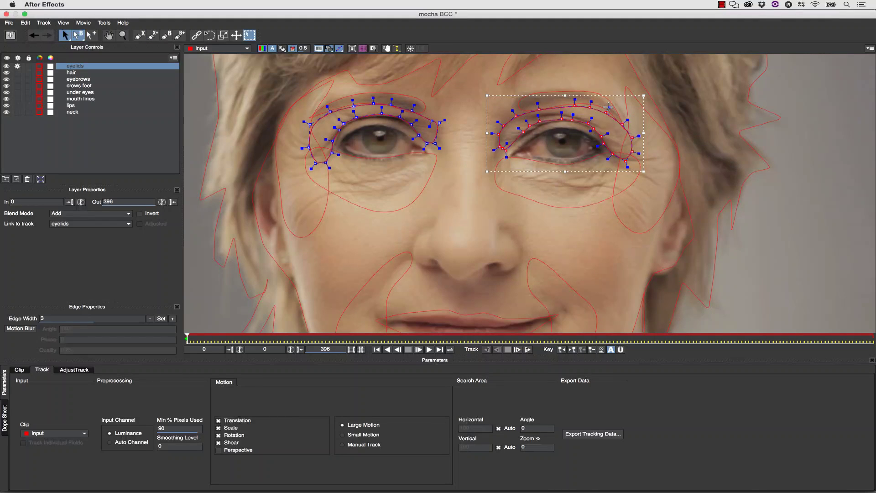
{"action": "left_click", "coordinate": [91, 224]}
{"action": "left_click", "coordinate": [64, 240]}
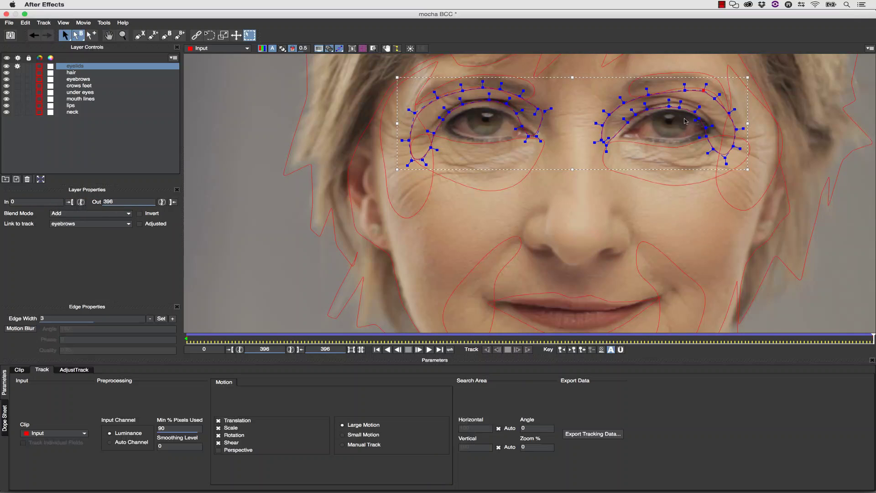
Reshape both eyelid splines at frame 396 to follow the eyes, and check the fit along the clip.
{"action": "left_click_drag", "start_coordinate": [713, 149], "coordinate": [718, 141]}
{"action": "left_click_drag", "start_coordinate": [725, 157], "coordinate": [725, 145]}
{"action": "left_click_drag", "start_coordinate": [733, 146], "coordinate": [739, 138]}
{"action": "left_click_drag", "start_coordinate": [625, 136], "coordinate": [639, 109]}
{"action": "left_click_drag", "start_coordinate": [448, 100], "coordinate": [432, 97]}
{"action": "left_click_drag", "start_coordinate": [443, 119], "coordinate": [441, 115]}
{"action": "left_click_drag", "start_coordinate": [515, 108], "coordinate": [518, 106]}
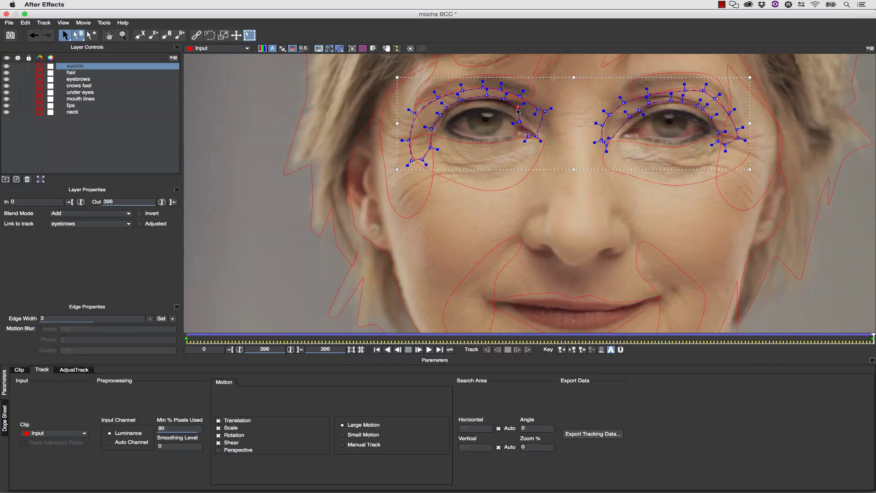
{"action": "left_click_drag", "start_coordinate": [861, 339], "coordinate": [114, 287]}
{"action": "mouse_move", "coordinate": [187, 338]}
{"action": "left_mouse_down"}
{"action": "mouse_move", "coordinate": [254, 338]}
{"action": "mouse_move", "coordinate": [185, 284]}
{"action": "left_mouse_up"}
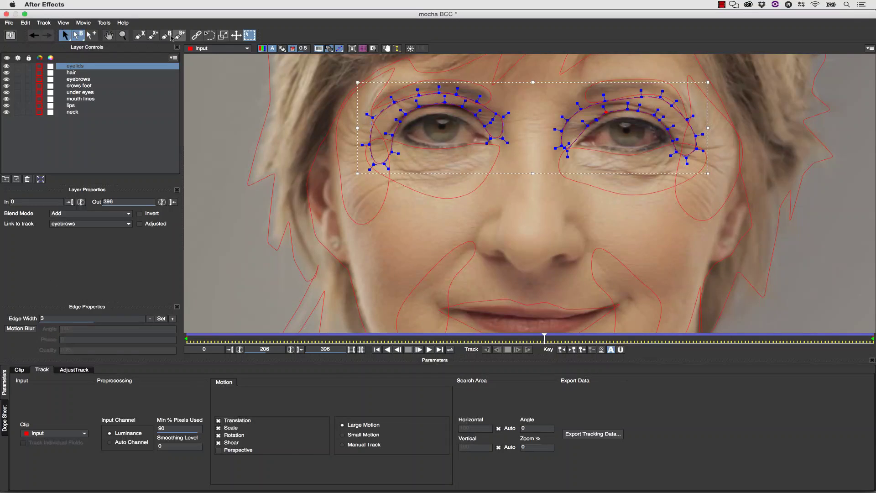
Draw a closed X-spline around the nose, from between the eyes to below the nostrils, on a new layer at frame 206.
{"action": "left_click", "coordinate": [124, 36]}
{"action": "left_click_drag", "start_coordinate": [514, 148], "coordinate": [538, 187]}
{"action": "left_click", "coordinate": [139, 37]}
{"action": "left_click", "coordinate": [525, 129]}
{"action": "left_click", "coordinate": [532, 134]}
{"action": "left_click", "coordinate": [531, 147]}
{"action": "left_click", "coordinate": [532, 167]}
{"action": "left_click", "coordinate": [544, 177]}
{"action": "left_click", "coordinate": [553, 188]}
{"action": "left_click", "coordinate": [547, 206]}
{"action": "left_click", "coordinate": [531, 208]}
{"action": "left_click", "coordinate": [522, 211]}
{"action": "left_click", "coordinate": [513, 209]}
{"action": "left_click", "coordinate": [505, 205]}
{"action": "left_click", "coordinate": [494, 199]}
{"action": "right_click", "coordinate": [518, 128]}
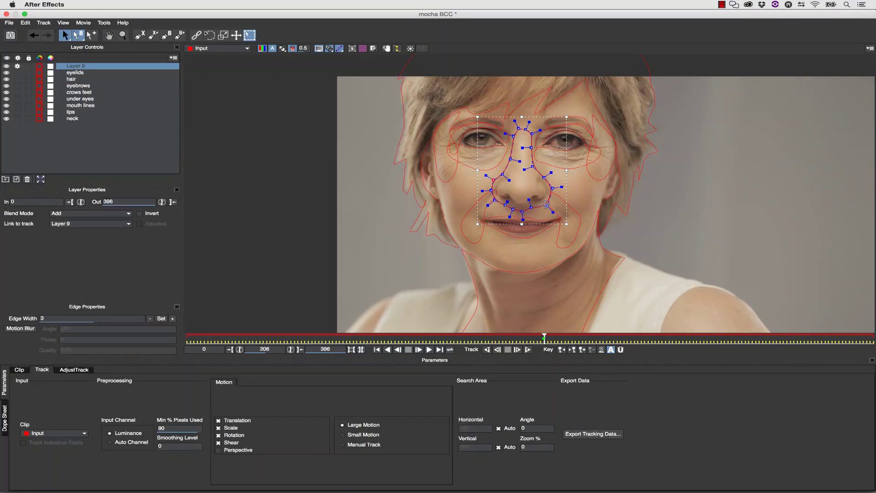
Rename the new layer nose and link it to the mouth lines track.
{"action": "double_click", "coordinate": [75, 66]}
{"action": "type", "text": "nose"}
{"action": "left_click", "coordinate": [91, 223]}
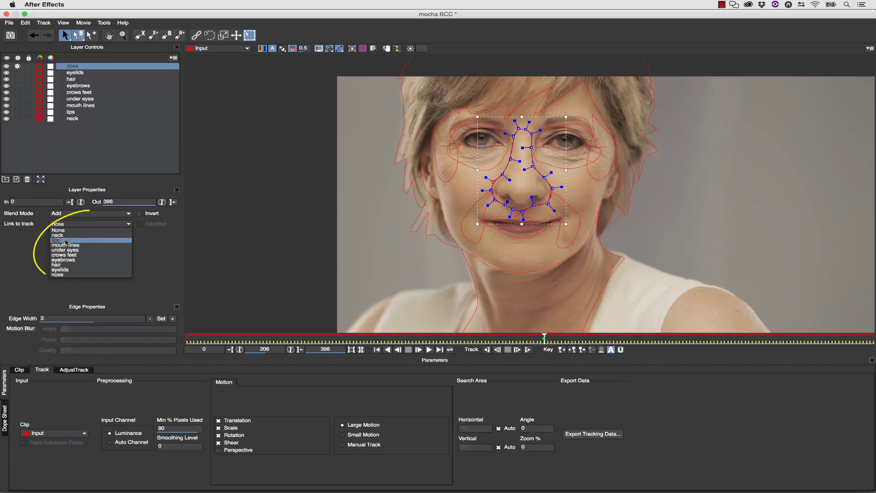
{"action": "left_click", "coordinate": [78, 247]}
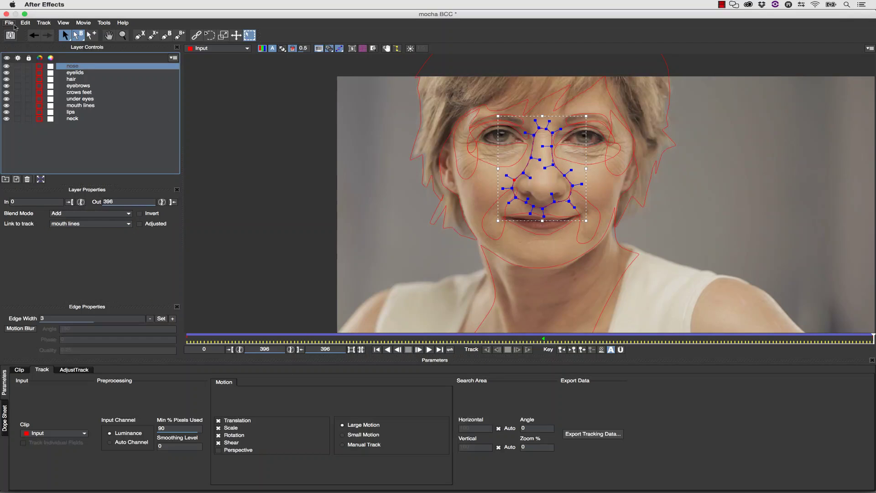
Move the neck spline's points at frame 396 to match both edges of the neck and the neckline.
{"action": "left_click", "coordinate": [628, 277]}
{"action": "left_click_drag", "start_coordinate": [643, 274], "coordinate": [644, 274]}
{"action": "left_click_drag", "start_coordinate": [815, 120], "coordinate": [766, 59]}
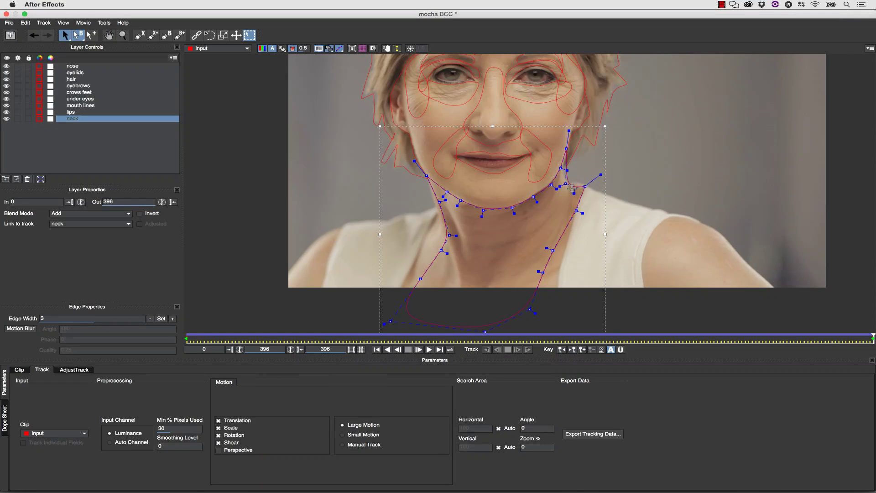
{"action": "left_click_drag", "start_coordinate": [437, 218], "coordinate": [419, 243]}
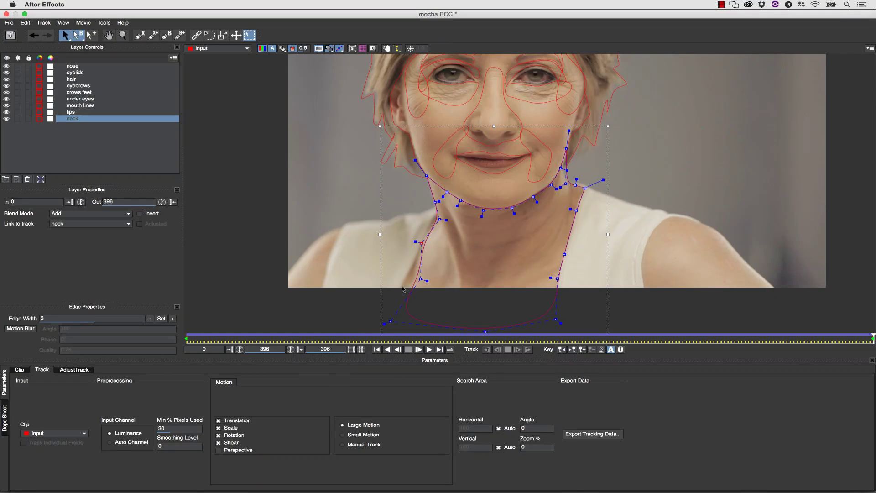
Correct the neck spline's points along the neckline at intermediate frames of the clip, including frame 186.
{"action": "left_click_drag", "start_coordinate": [871, 340], "coordinate": [186, 340]}
{"action": "left_click_drag", "start_coordinate": [405, 237], "coordinate": [407, 246]}
{"action": "mouse_move", "coordinate": [406, 341]}
{"action": "left_mouse_down"}
{"action": "mouse_move", "coordinate": [550, 341]}
{"action": "mouse_move", "coordinate": [406, 341]}
{"action": "left_mouse_up"}
{"action": "left_click_drag", "start_coordinate": [537, 283], "coordinate": [532, 282]}
{"action": "left_click_drag", "start_coordinate": [539, 341], "coordinate": [509, 340]}
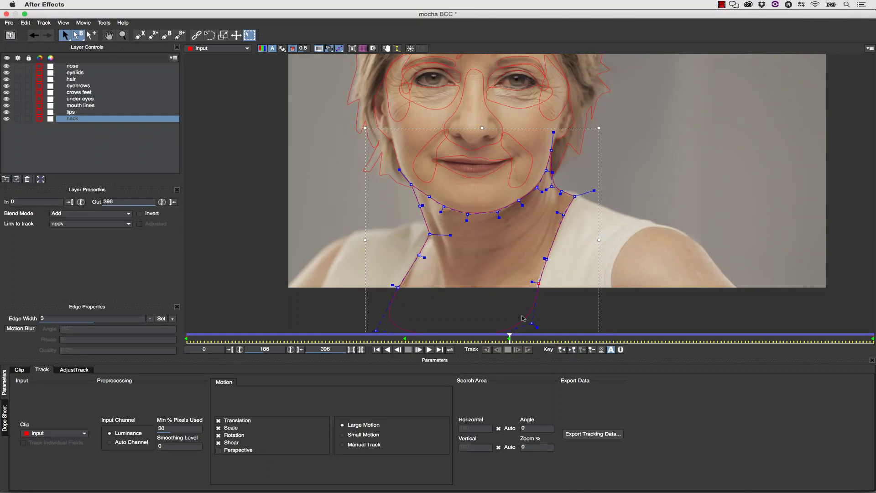
Save the mocha project back to After Effects and turn off the BCC Pixel Chooser effect.
{"action": "left_click", "coordinate": [11, 35]}
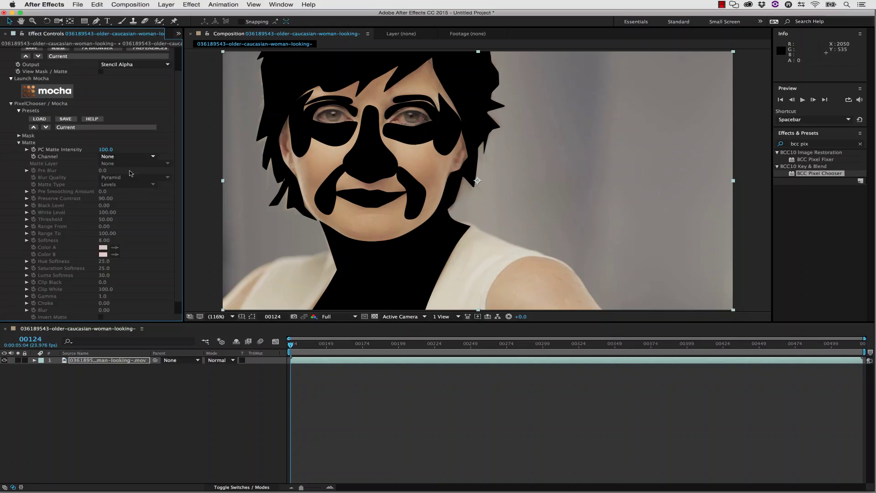
{"action": "scroll", "coordinate": [131, 173], "scroll_direction": "up", "scroll_amount": 2}
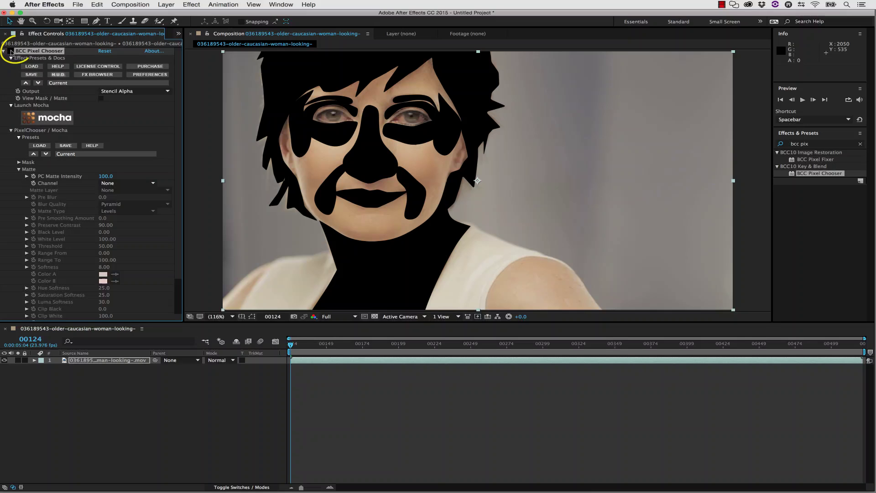
{"action": "left_click", "coordinate": [11, 51]}
Reopen mocha from the effect and export the project to the Desktop as Untitled.mocha.
{"action": "left_click", "coordinate": [50, 118]}
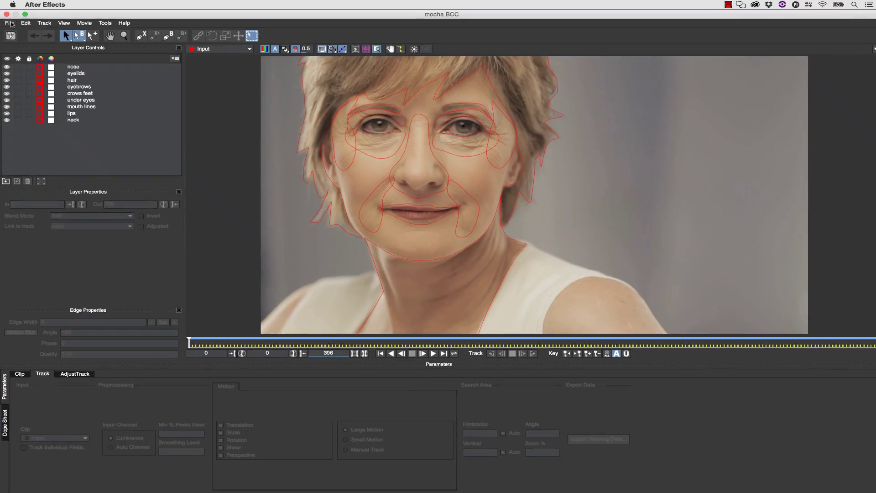
{"action": "left_click", "coordinate": [10, 22]}
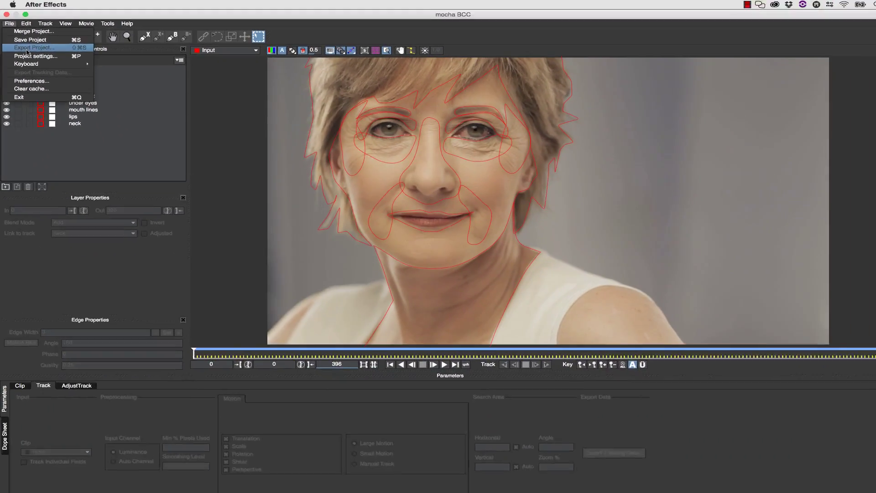
{"action": "left_click", "coordinate": [28, 48]}
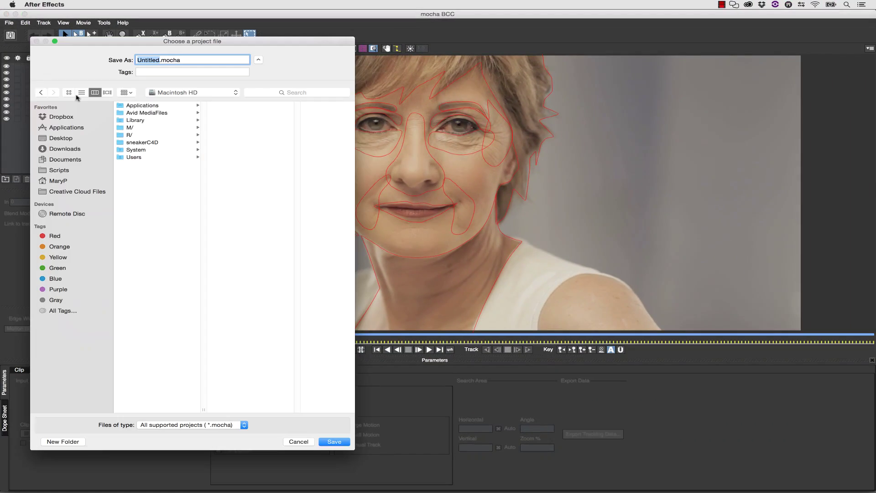
{"action": "left_click", "coordinate": [59, 139]}
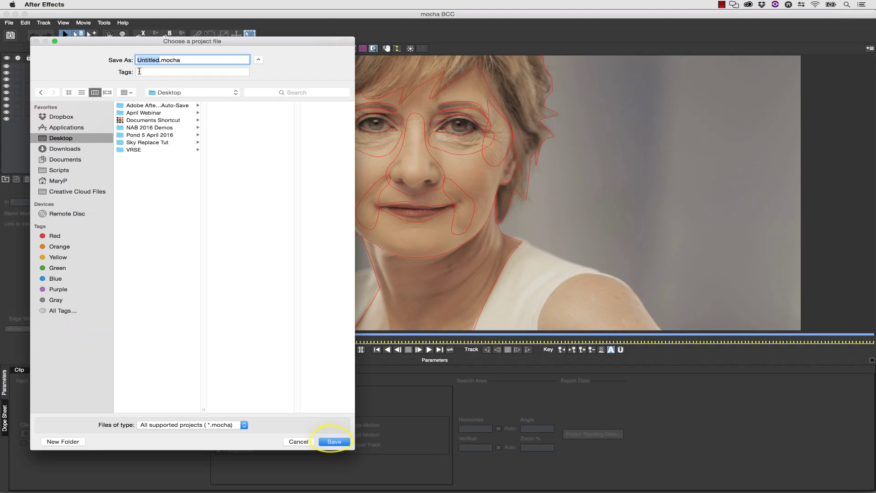
{"action": "left_click", "coordinate": [334, 441]}
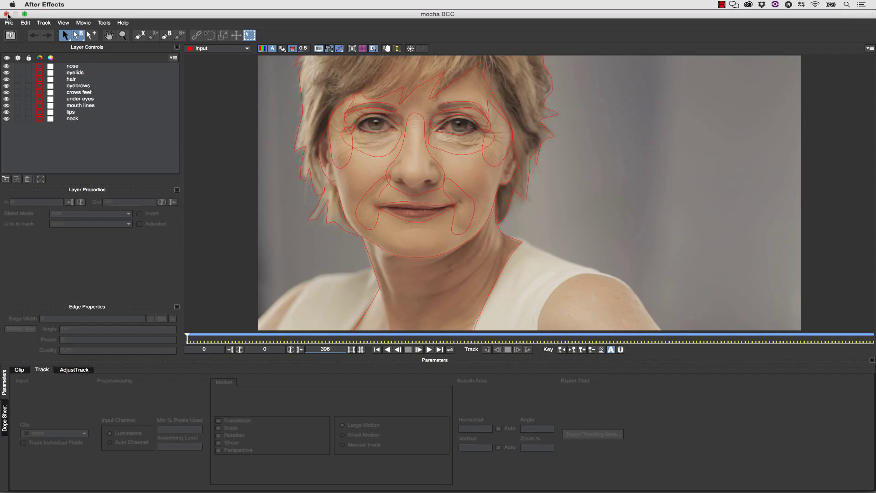
Hide the nose, hair and eyebrows layers.
{"action": "left_click", "coordinate": [6, 66]}
{"action": "left_click", "coordinate": [6, 79]}
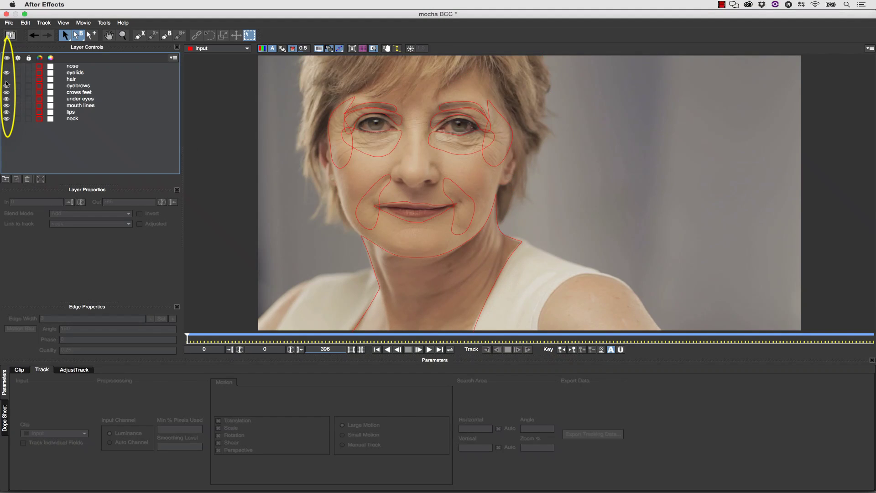
{"action": "left_click", "coordinate": [7, 87]}
Examine the tracking data export formats for the eyelids layer without exporting.
{"action": "left_click", "coordinate": [400, 125]}
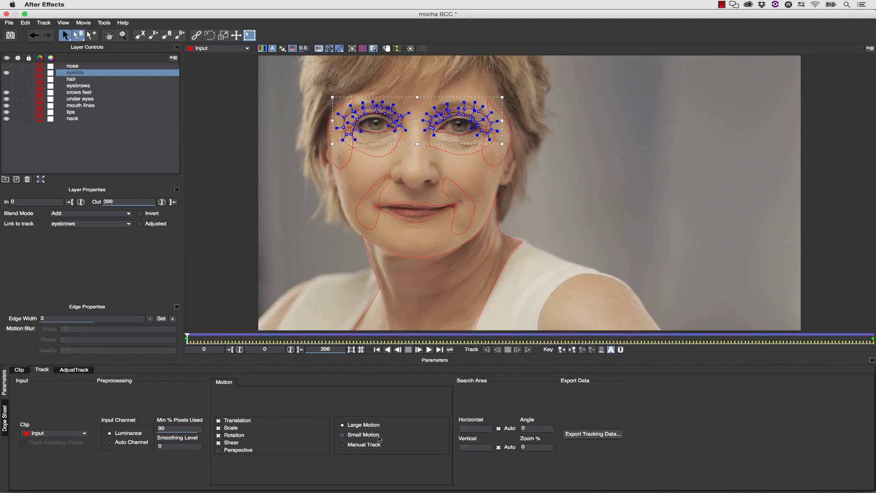
{"action": "left_click", "coordinate": [593, 433]}
{"action": "left_click", "coordinate": [445, 235]}
{"action": "left_click", "coordinate": [445, 248]}
{"action": "left_click", "coordinate": [505, 258]}
Save the mocha project and exit mocha to return to After Effects.
{"action": "key", "text": "super+s"}
{"action": "left_click", "coordinate": [9, 23]}
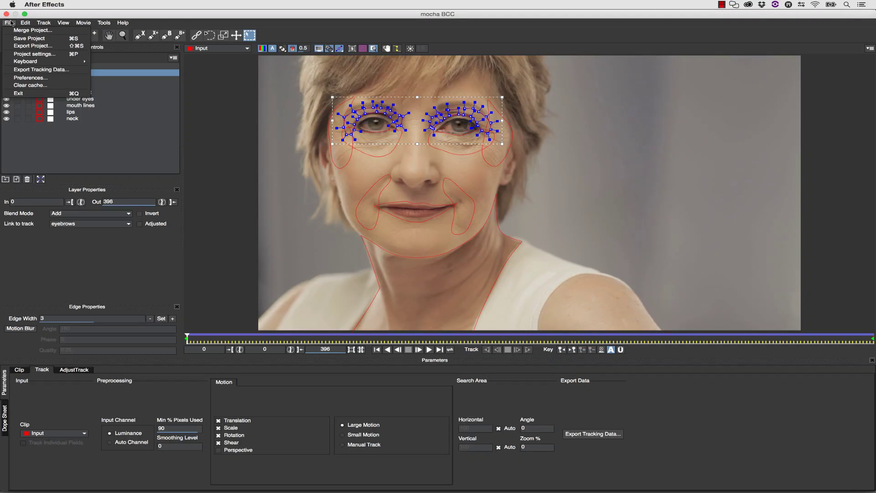
{"action": "key", "text": "super+q"}
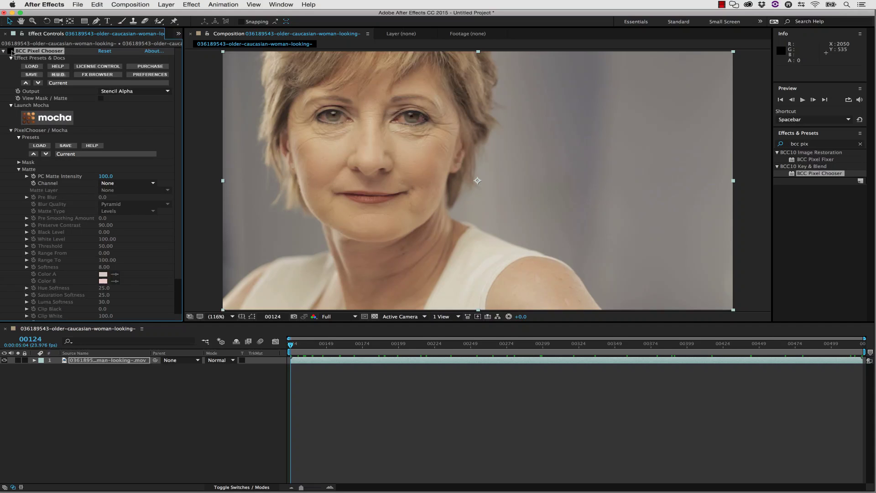
Invert the Pixel Chooser's mocha spline mask and set its feather to 25.
{"action": "scroll", "coordinate": [91, 182], "scroll_direction": "down", "scroll_amount": 3}
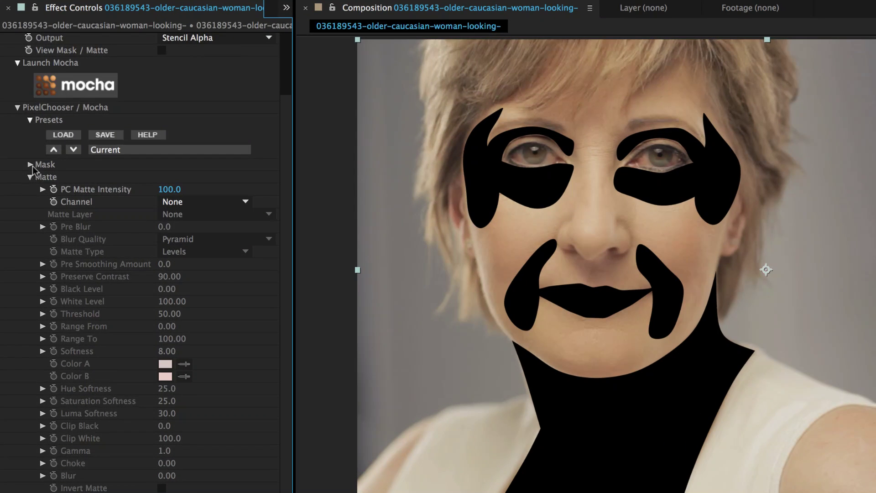
{"action": "left_click", "coordinate": [31, 165]}
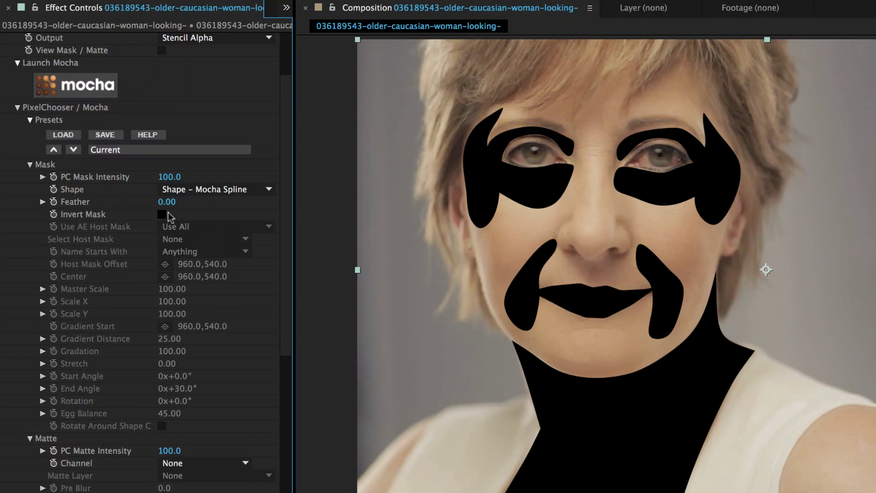
{"action": "left_click", "coordinate": [162, 213]}
{"action": "left_click_drag", "start_coordinate": [167, 202], "coordinate": [178, 201]}
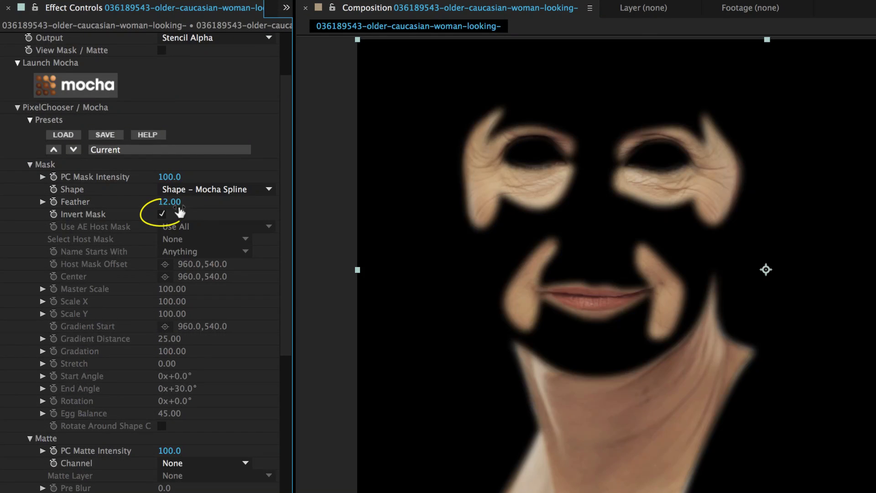
{"action": "left_click", "coordinate": [169, 201]}
{"action": "type", "text": "25"}
{"action": "key", "text": "Return"}
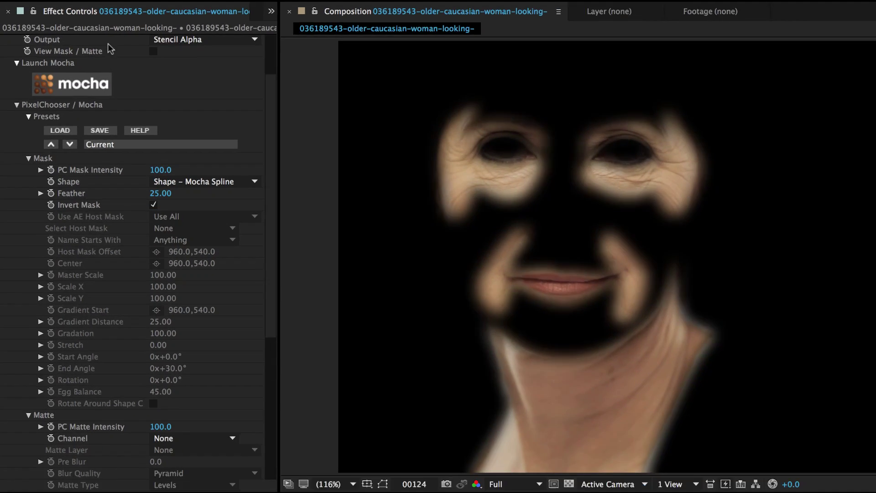
Duplicate the clip layer and remove BCC Pixel Chooser from the lower copy.
{"action": "left_click", "coordinate": [82, 385]}
{"action": "key", "text": "super+d"}
{"action": "left_click", "coordinate": [101, 367]}
{"action": "left_click", "coordinate": [40, 53]}
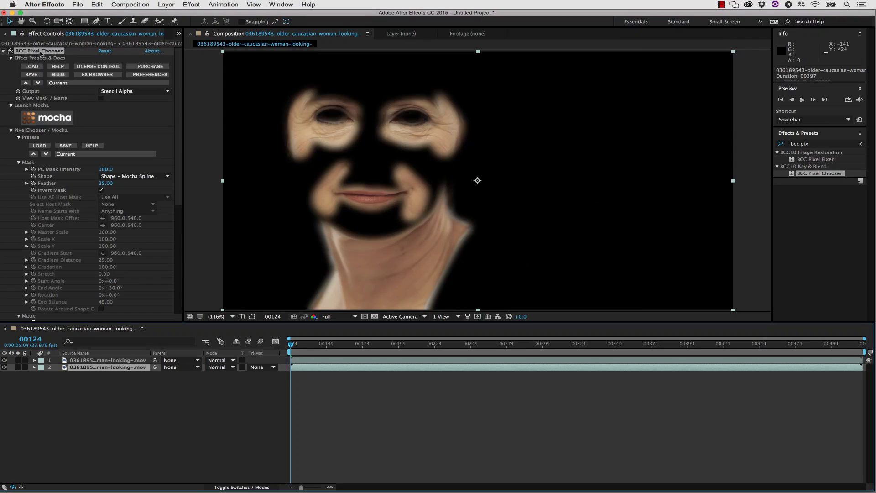
{"action": "key", "text": "Delete"}
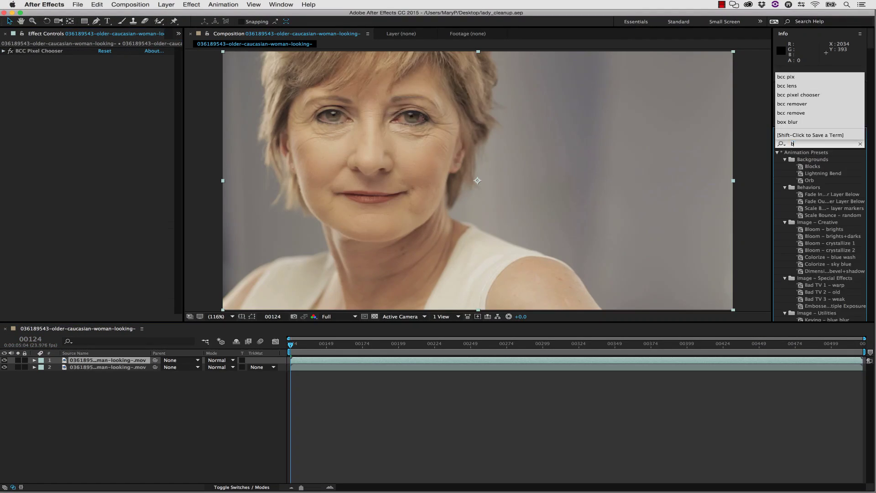
Apply BCC Gaussian Blur to the upper clip layer with a horizontal blur of 13.
{"action": "type", "text": "cc gauss"}
{"action": "left_click_drag", "start_coordinate": [854, 156], "coordinate": [367, 251]}
{"action": "left_click_drag", "start_coordinate": [103, 113], "coordinate": [109, 112]}
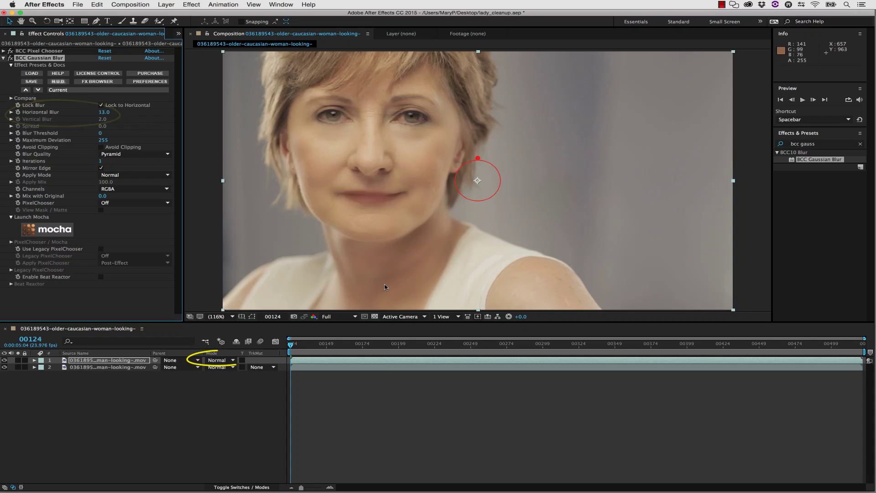
Set the upper blurred clip layer's blending mode to Lighten and its opacity to 80%.
{"action": "left_click", "coordinate": [219, 360]}
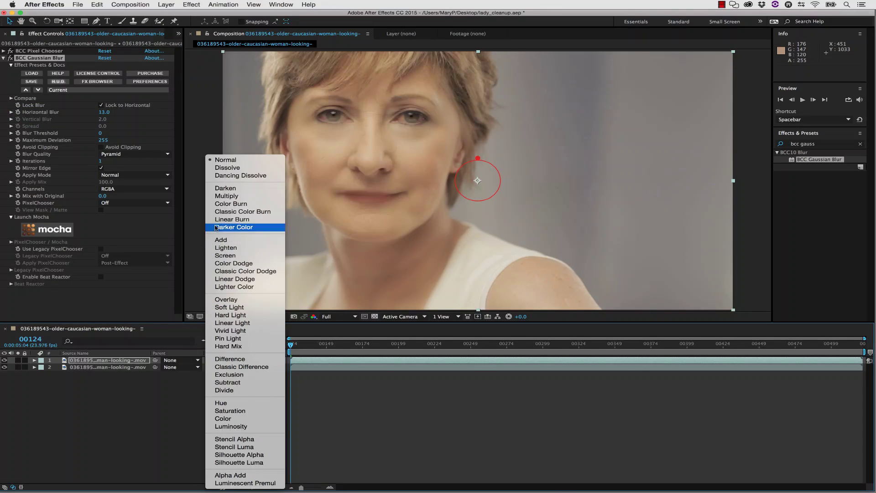
{"action": "left_click", "coordinate": [224, 247]}
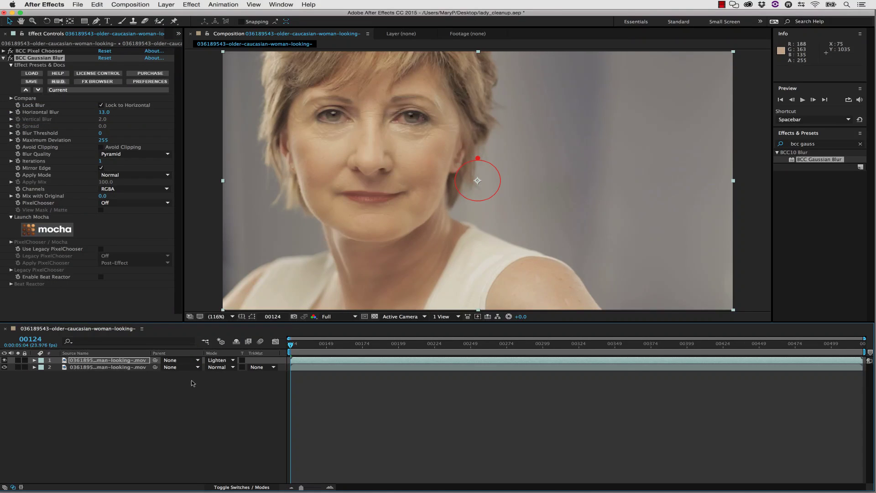
{"action": "left_click", "coordinate": [34, 361]}
{"action": "left_click", "coordinate": [60, 374]}
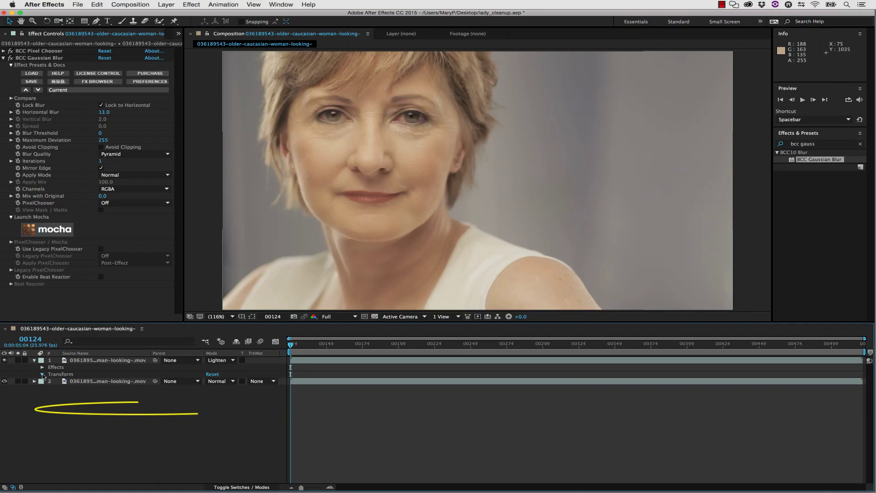
{"action": "left_click", "coordinate": [42, 373]}
{"action": "left_click", "coordinate": [212, 409]}
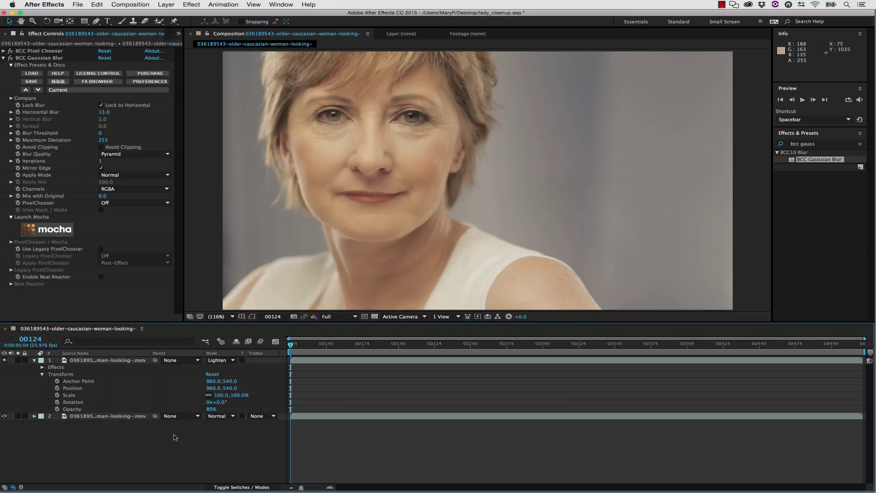
{"action": "left_click", "coordinate": [33, 360]}
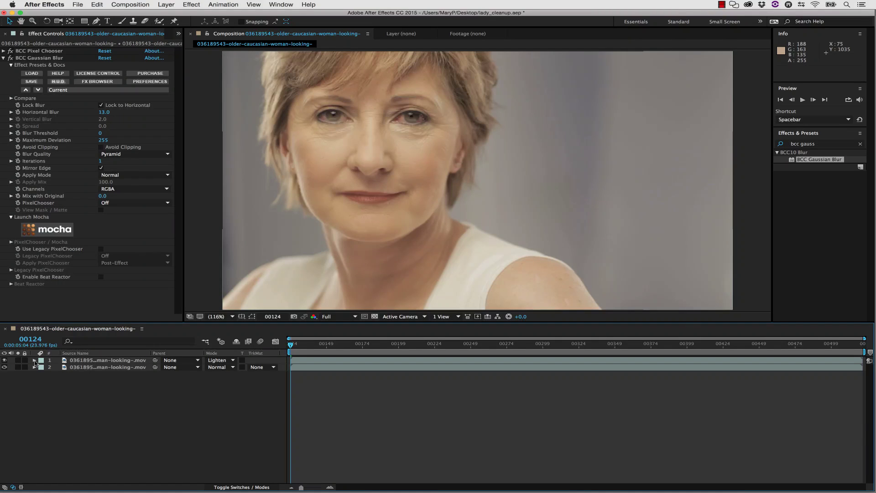
{"action": "left_click", "coordinate": [4, 59]}
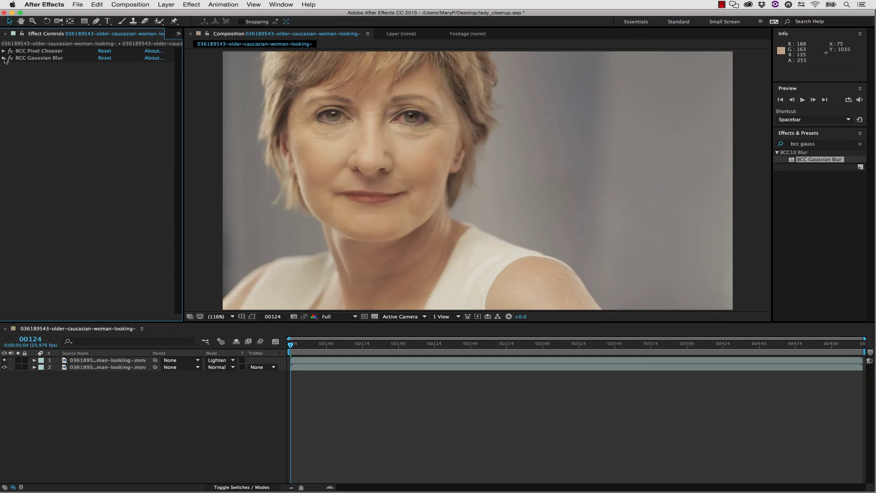
Clear the effects search and create a new adjustment layer above the two clip layers.
{"action": "left_click", "coordinate": [821, 143]}
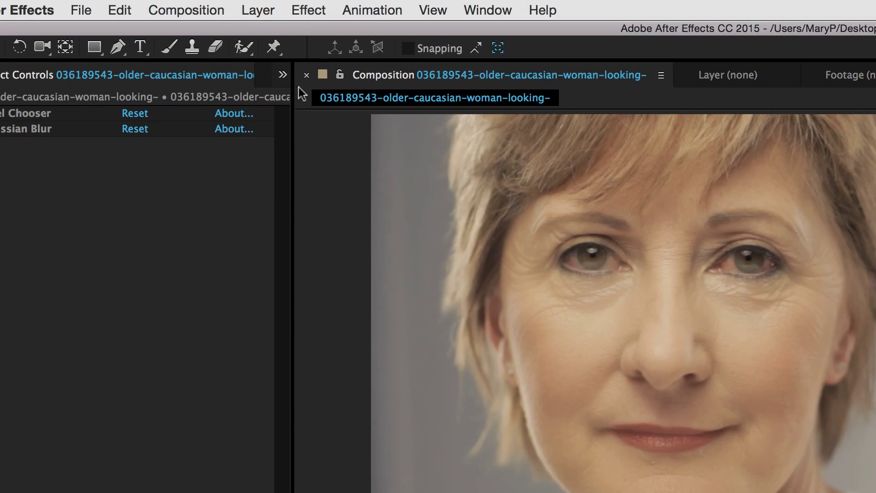
{"action": "left_click", "coordinate": [174, 8]}
{"action": "mouse_move", "coordinate": [276, 25]}
{"action": "left_click", "coordinate": [515, 141]}
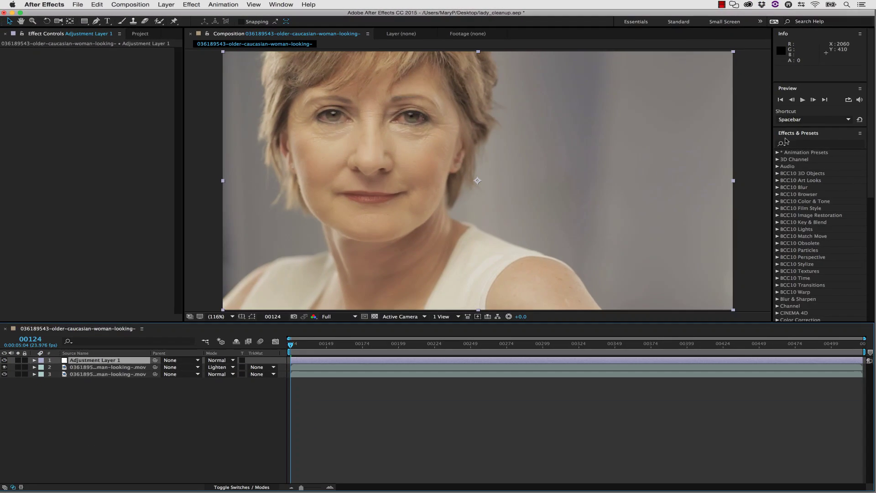
Find BCC Remover in the effects list and apply it to the adjustment layer.
{"action": "left_click", "coordinate": [786, 142]}
{"action": "type", "text": "bcc"}
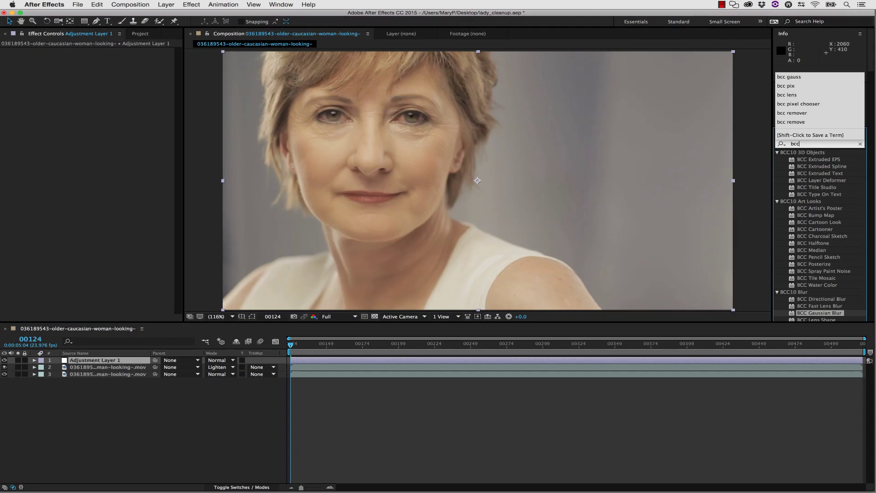
{"action": "type", "text": " remov"}
{"action": "double_click", "coordinate": [814, 160]}
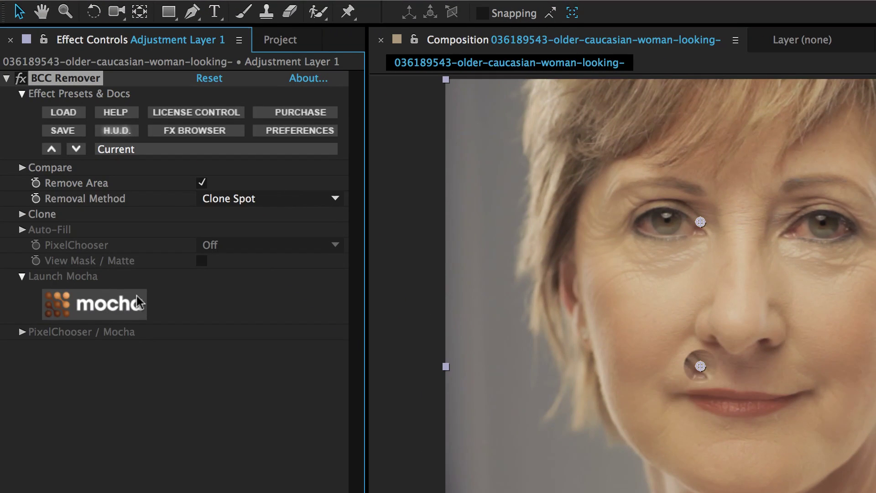
Set BCC Remover's removal method to Clone Shape, enable its PixelChooser and launch mocha.
{"action": "left_click", "coordinate": [256, 198]}
{"action": "left_click", "coordinate": [240, 267]}
{"action": "left_click", "coordinate": [234, 247]}
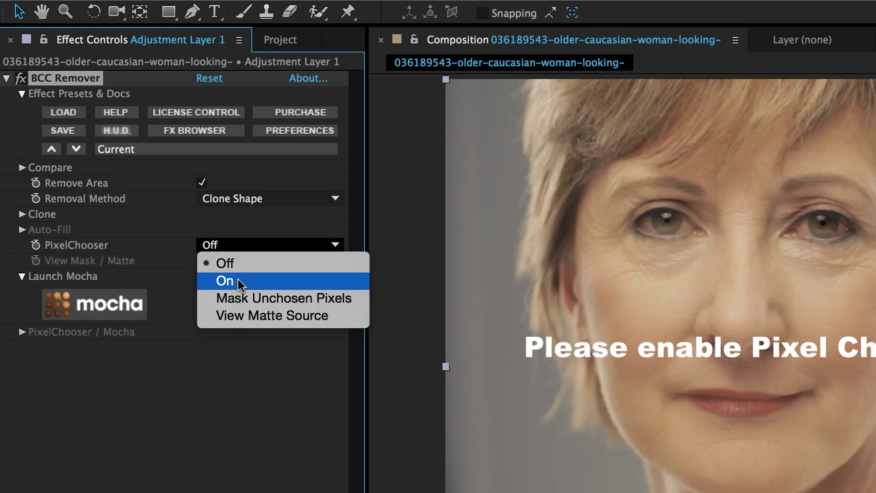
{"action": "left_click", "coordinate": [237, 279]}
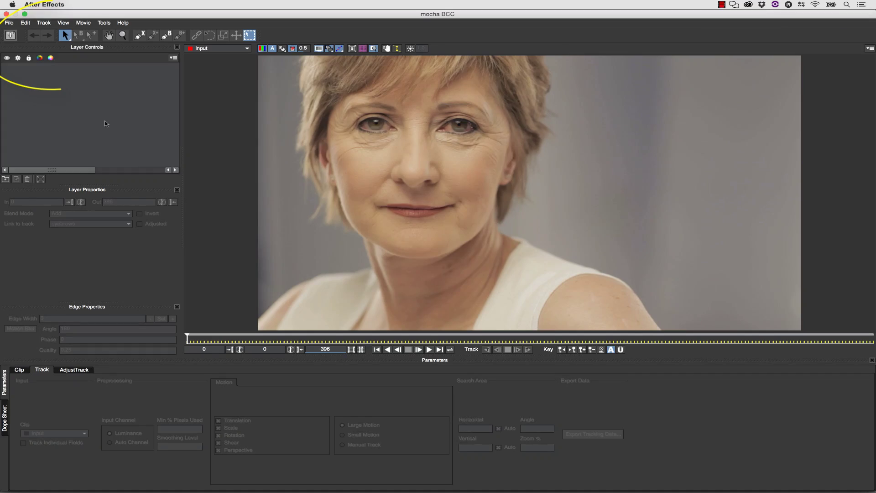
Merge the saved project lady_cleanup.mocha from the Desktop into the current mocha project.
{"action": "left_click", "coordinate": [9, 23]}
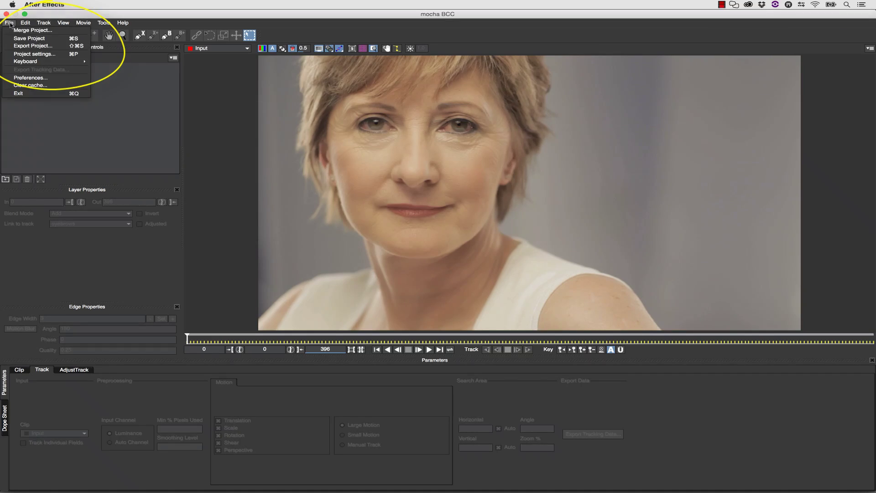
{"action": "left_click", "coordinate": [33, 30]}
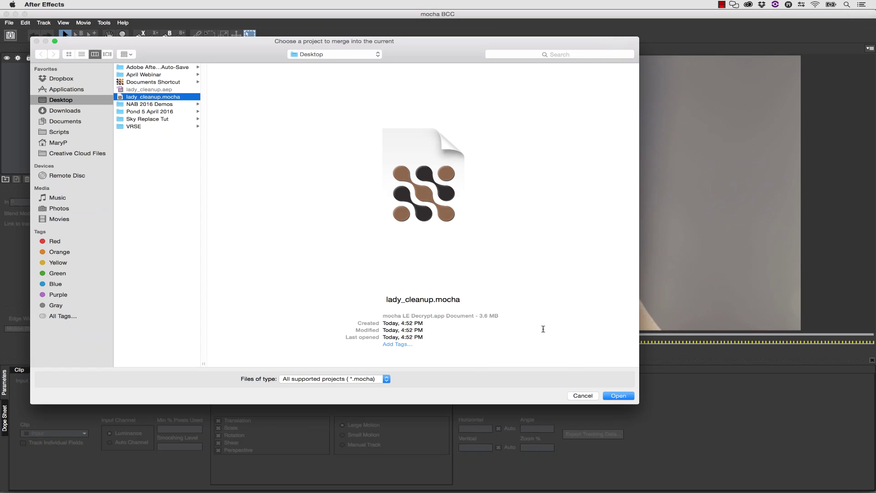
{"action": "left_click", "coordinate": [619, 393]}
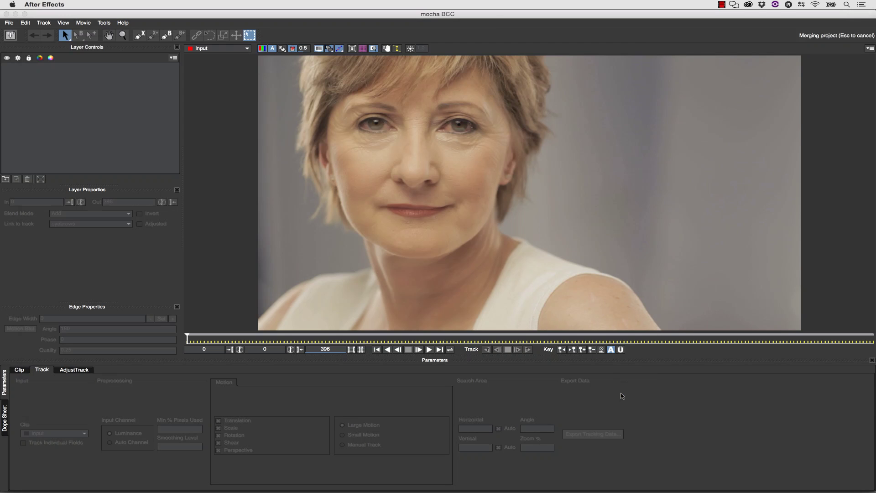
Leave only the under eyes layer visible in mocha and return to After Effects.
{"action": "mouse_move", "coordinate": [6, 105]}
{"action": "left_mouse_down"}
{"action": "mouse_move", "coordinate": [6, 65]}
{"action": "mouse_move", "coordinate": [6, 112]}
{"action": "left_mouse_up"}
{"action": "left_click", "coordinate": [65, 100]}
{"action": "left_click", "coordinate": [7, 99]}
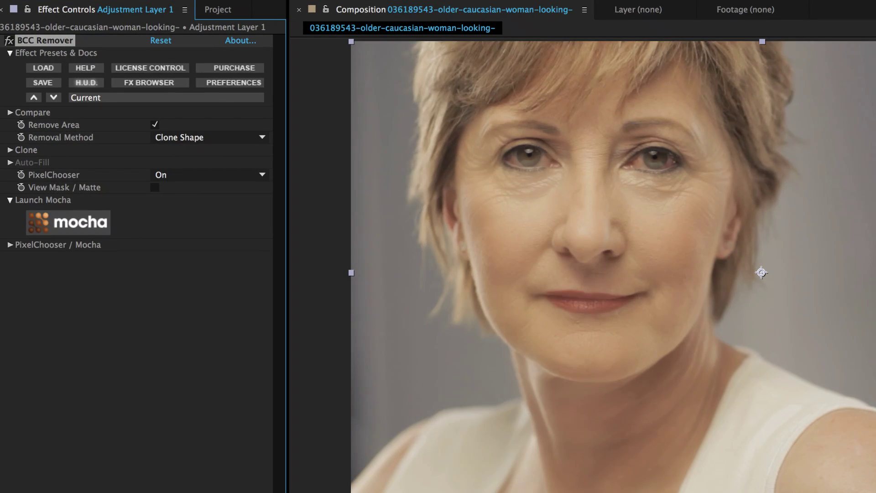
Move BCC Remover's clone offset down to about 958, 590 and set its mocha mask feather to 20.
{"action": "left_click_drag", "start_coordinate": [762, 272], "coordinate": [763, 300]}
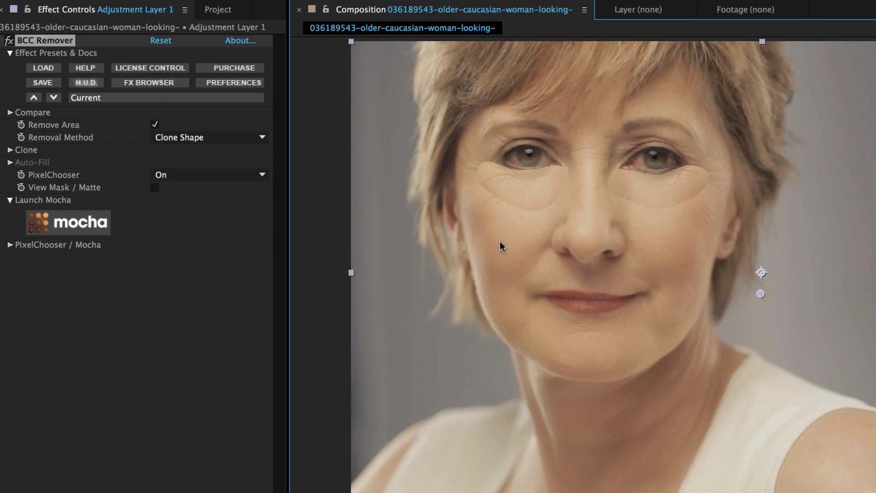
{"action": "left_click", "coordinate": [10, 245]}
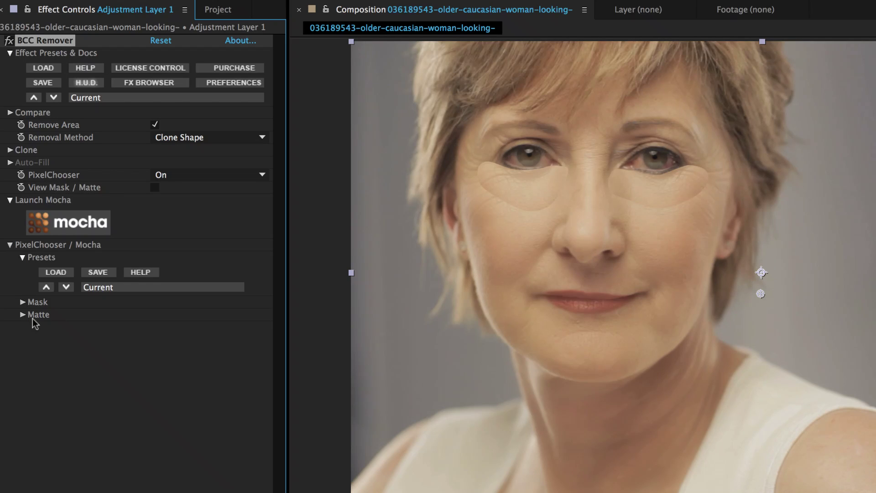
{"action": "left_click", "coordinate": [23, 302]}
{"action": "scroll", "coordinate": [28, 302], "scroll_direction": "down", "scroll_amount": 3}
{"action": "left_click_drag", "start_coordinate": [160, 299], "coordinate": [171, 291]}
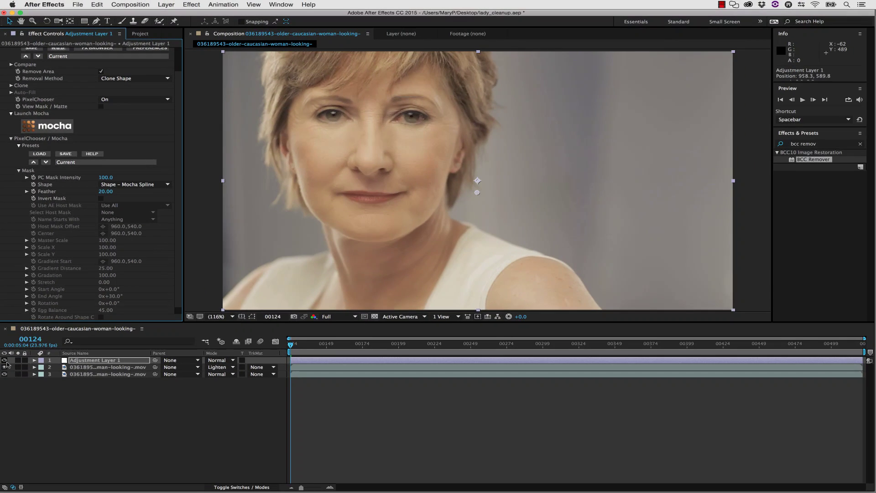
Toggle the adjustment layer's visibility to compare the under-eye area before and after the removal.
{"action": "left_click", "coordinate": [5, 360]}
{"action": "left_click", "coordinate": [5, 360]}
{"action": "left_click", "coordinate": [4, 360]}
{"action": "left_click", "coordinate": [4, 360]}
{"action": "left_click", "coordinate": [4, 360]}
{"action": "left_click", "coordinate": [5, 360]}
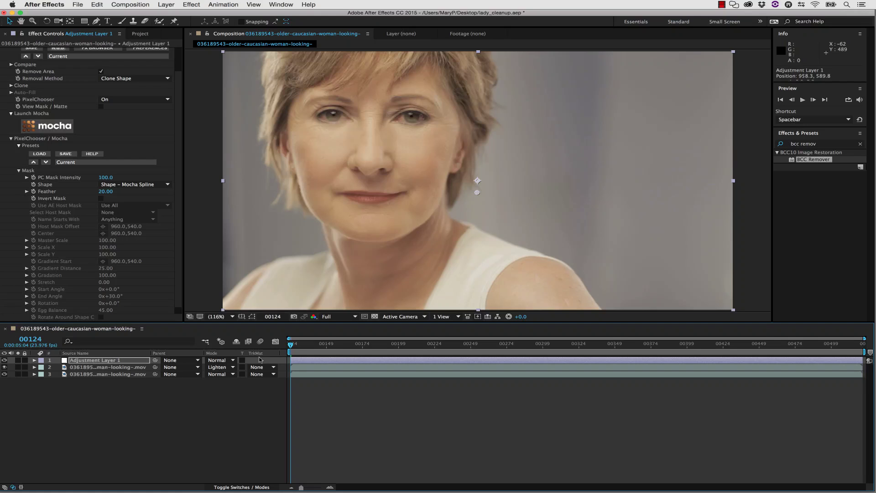
Duplicate BCC Remover and, in the copy's mocha project, show only the crows feet layer and save.
{"action": "scroll", "coordinate": [33, 94], "scroll_direction": "up", "scroll_amount": 3}
{"action": "left_click", "coordinate": [4, 51]}
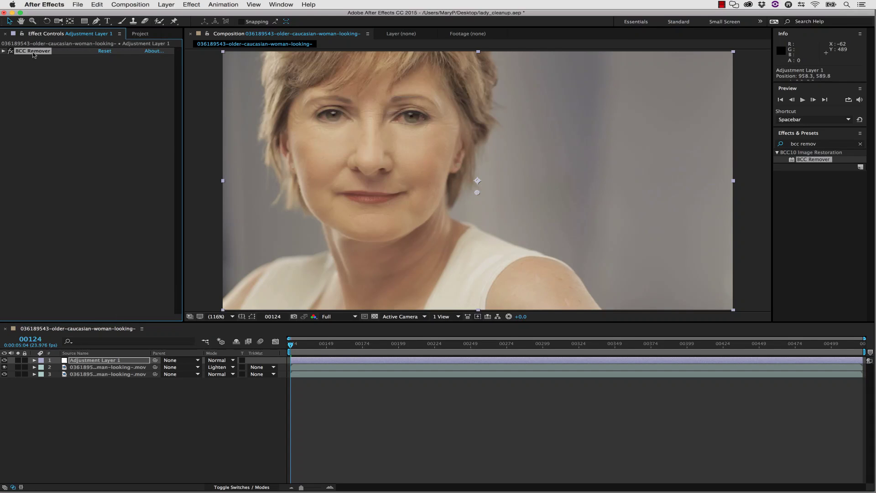
{"action": "key", "text": "super+d"}
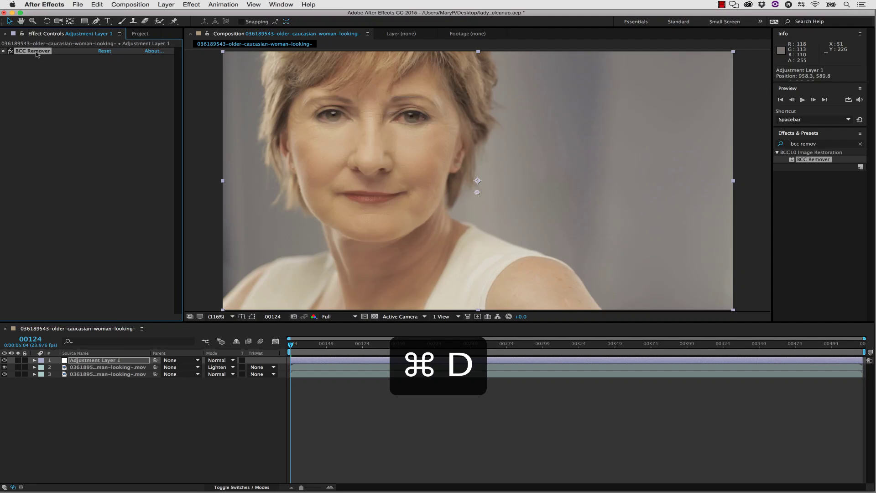
{"action": "left_click", "coordinate": [54, 152]}
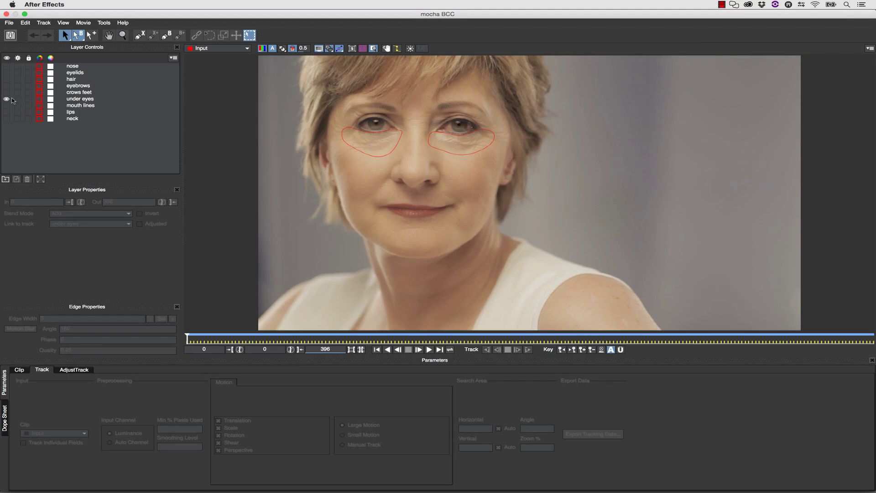
{"action": "left_click", "coordinate": [64, 93]}
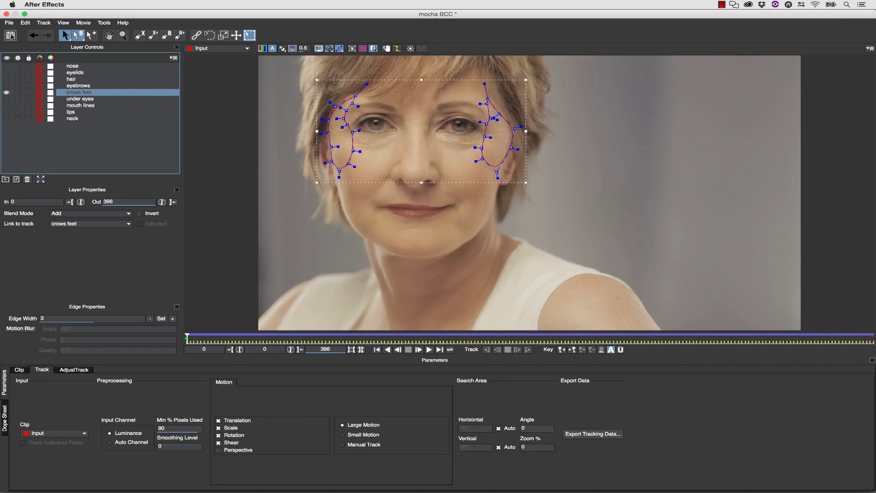
{"action": "left_click", "coordinate": [10, 35]}
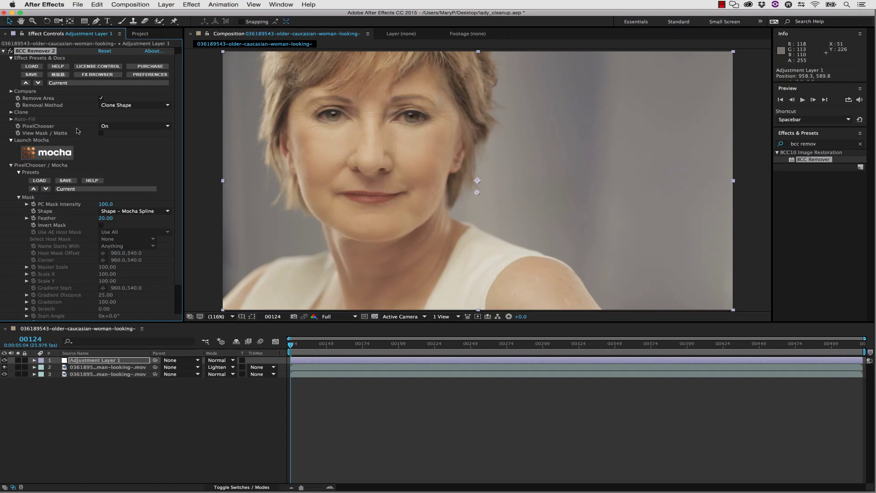
Set BCC Remover 2's clone scale to 115 and move its offset to about 920.5, 649.9.
{"action": "left_click_drag", "start_coordinate": [478, 193], "coordinate": [478, 202]}
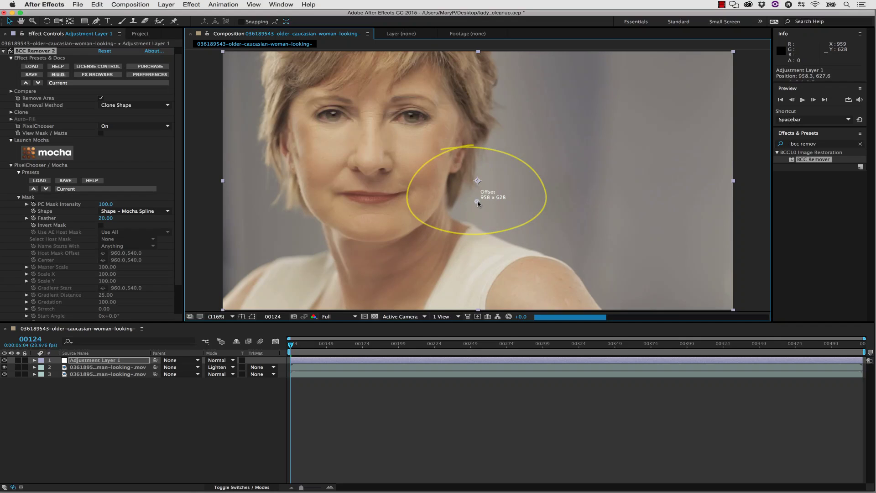
{"action": "left_click_drag", "start_coordinate": [477, 203], "coordinate": [478, 211]}
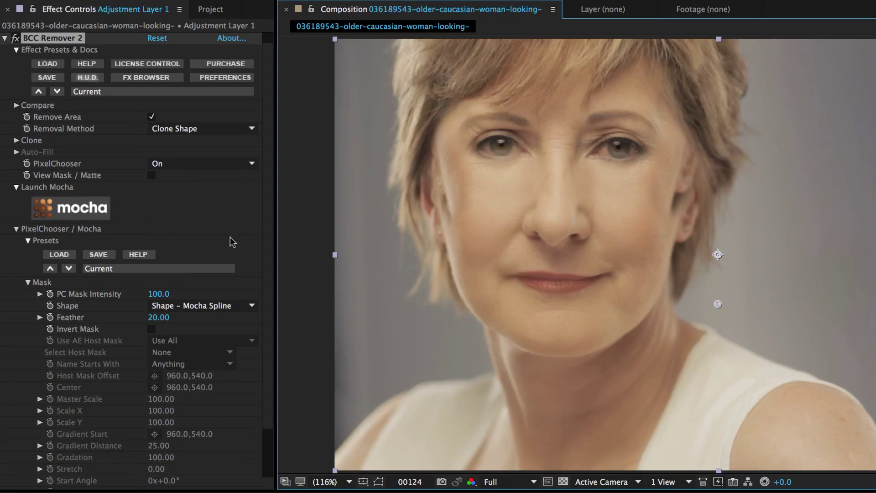
{"action": "mouse_move", "coordinate": [270, 253]}
{"action": "left_mouse_down"}
{"action": "mouse_move", "coordinate": [269, 301]}
{"action": "mouse_move", "coordinate": [269, 234]}
{"action": "left_mouse_up"}
{"action": "left_click", "coordinate": [17, 151]}
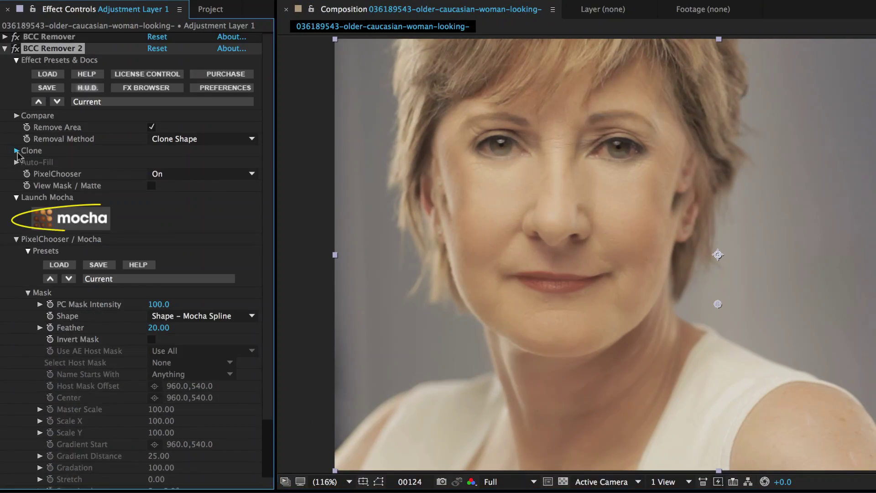
{"action": "left_click", "coordinate": [16, 150]}
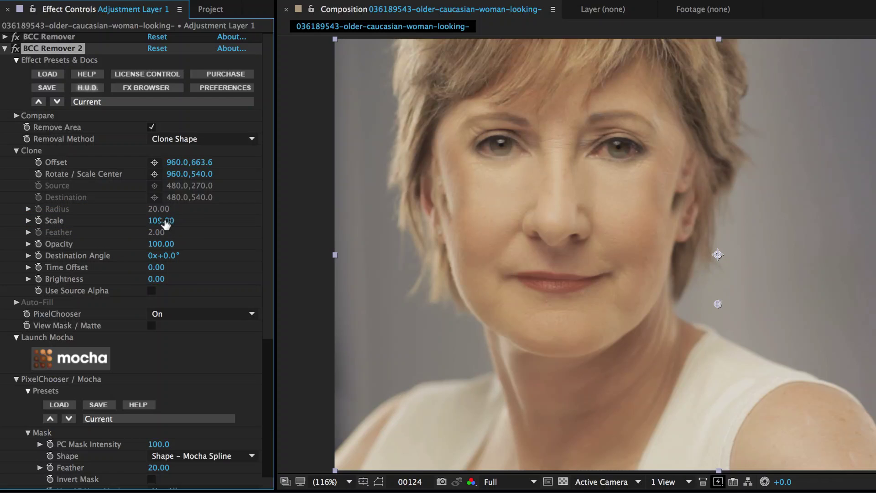
{"action": "left_click_drag", "start_coordinate": [165, 223], "coordinate": [168, 224]}
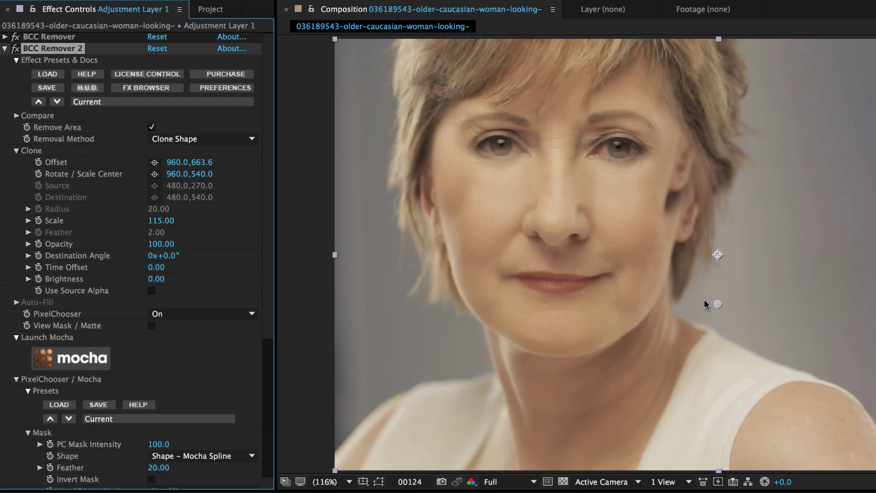
{"action": "left_click_drag", "start_coordinate": [717, 305], "coordinate": [705, 300]}
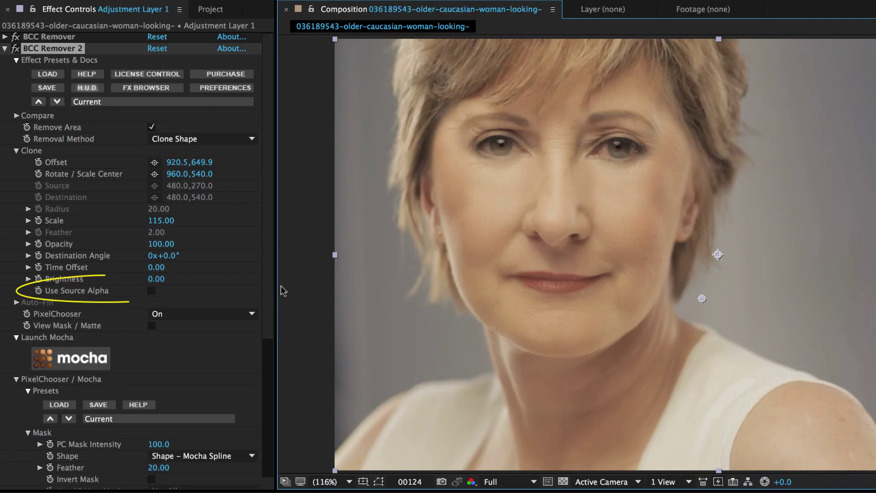
Set BCC Remover 2's mask feather to 38 and fine-tune its clone offset to about 927.4, 622.4.
{"action": "scroll", "coordinate": [165, 292], "scroll_direction": "down", "scroll_amount": 5}
{"action": "left_click_drag", "start_coordinate": [159, 290], "coordinate": [167, 296]}
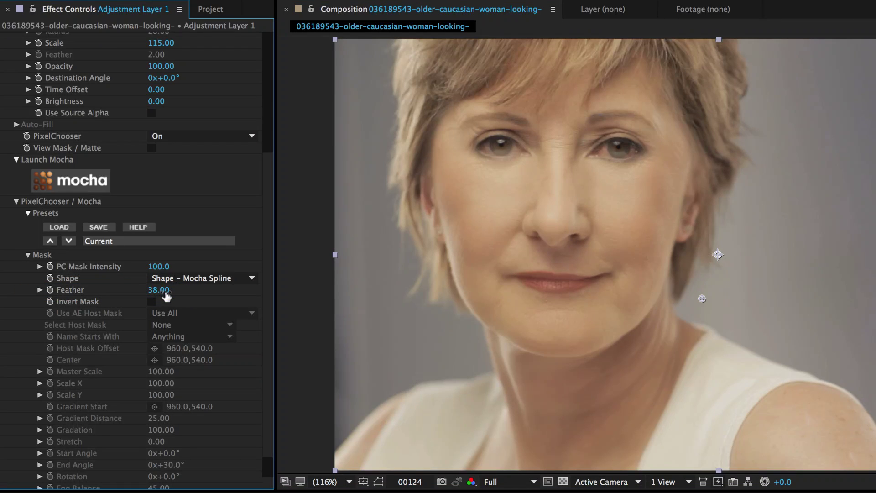
{"action": "left_click_drag", "start_coordinate": [702, 297], "coordinate": [705, 287]}
Compare the crow's feet areas with BCC Remover 2 switched off and on, and collapse its settings.
{"action": "left_click_drag", "start_coordinate": [268, 319], "coordinate": [268, 199]}
{"action": "left_click", "coordinate": [15, 50]}
{"action": "left_click", "coordinate": [15, 51]}
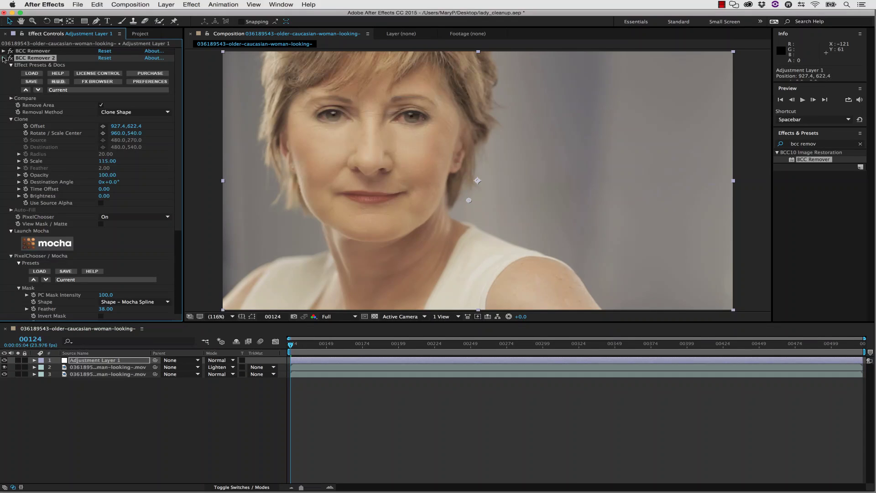
{"action": "left_click", "coordinate": [4, 59]}
{"action": "left_click", "coordinate": [12, 91]}
Duplicate BCC Remover and, in the copy's mocha project, show only the eyelids layer, then save and close mocha.
{"action": "left_click", "coordinate": [39, 51]}
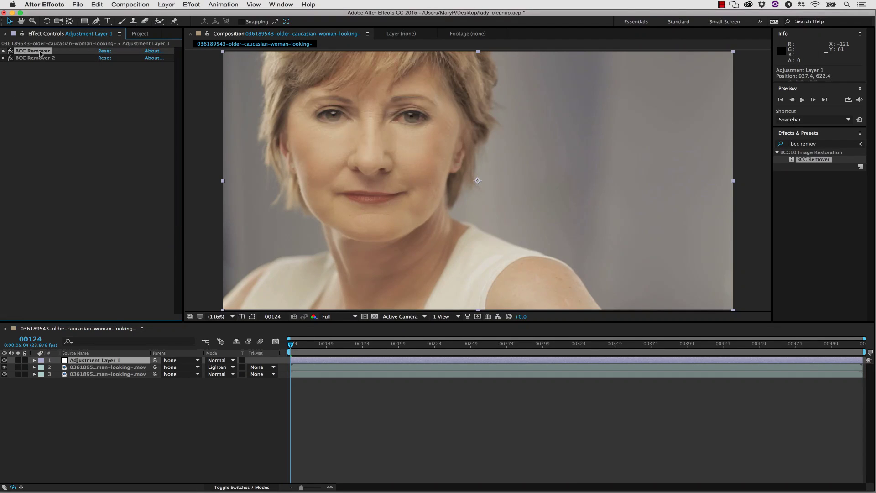
{"action": "key", "text": "super+d"}
{"action": "left_click", "coordinate": [50, 153]}
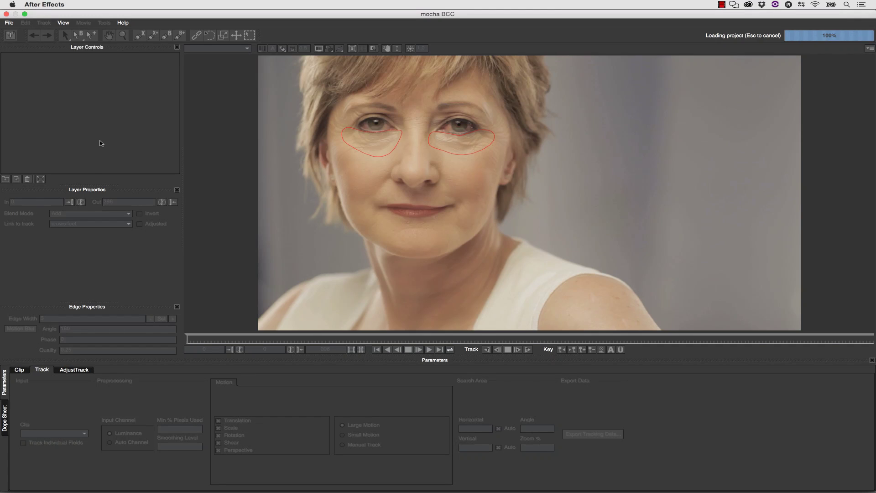
{"action": "left_click", "coordinate": [7, 100]}
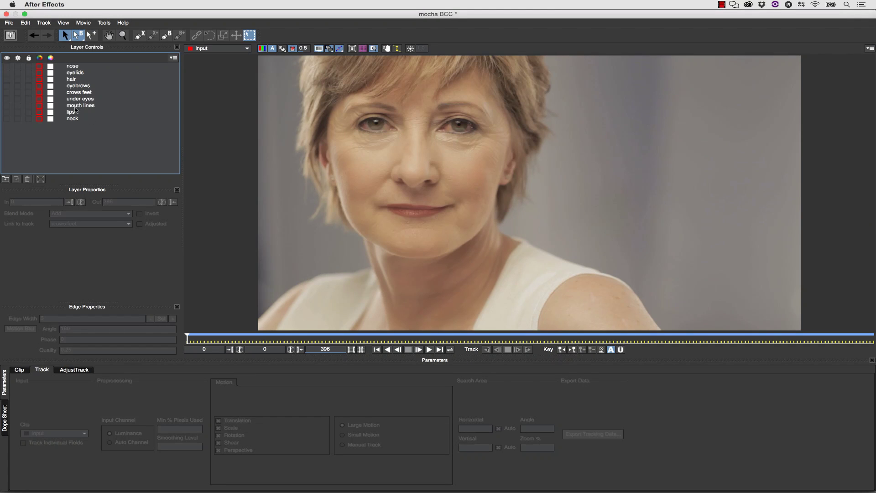
{"action": "left_click", "coordinate": [75, 73]}
{"action": "left_click", "coordinate": [7, 73]}
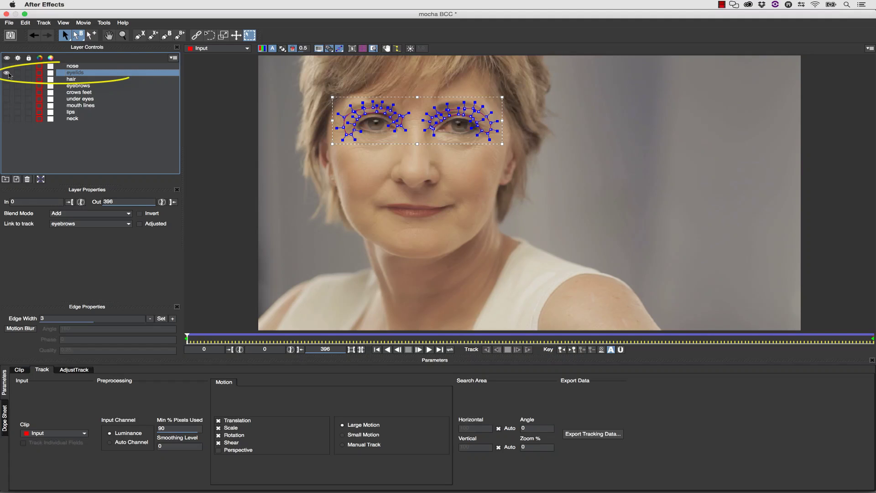
{"action": "left_click", "coordinate": [10, 35]}
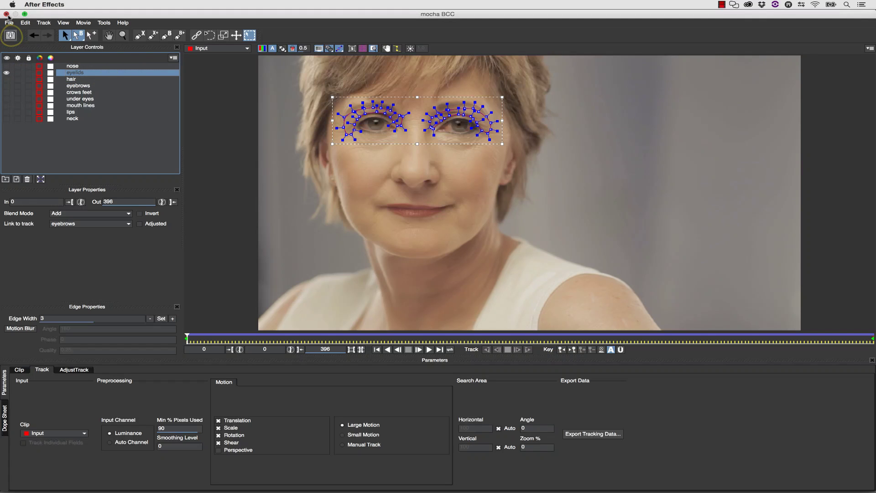
{"action": "left_click", "coordinate": [7, 14]}
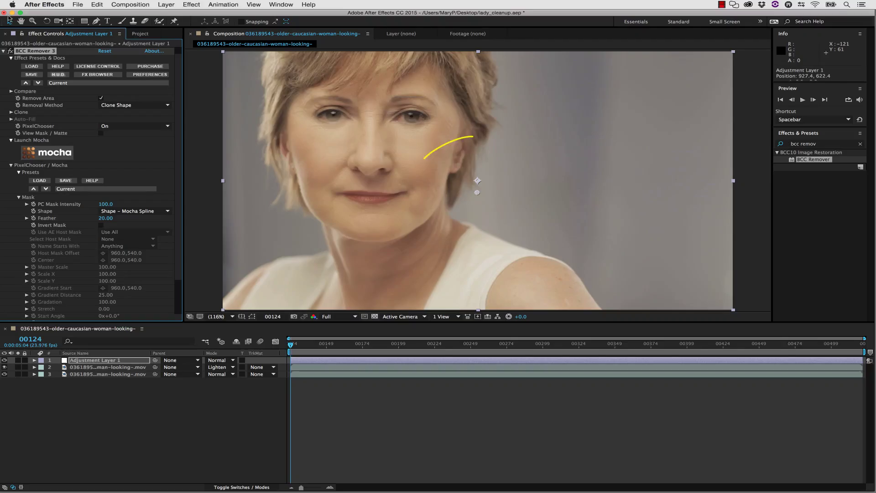
Move BCC Remover 3's clone offset to about 965.2, 723.7, set its mask feather to 10, and collapse its settings.
{"action": "left_click_drag", "start_coordinate": [476, 203], "coordinate": [479, 225]}
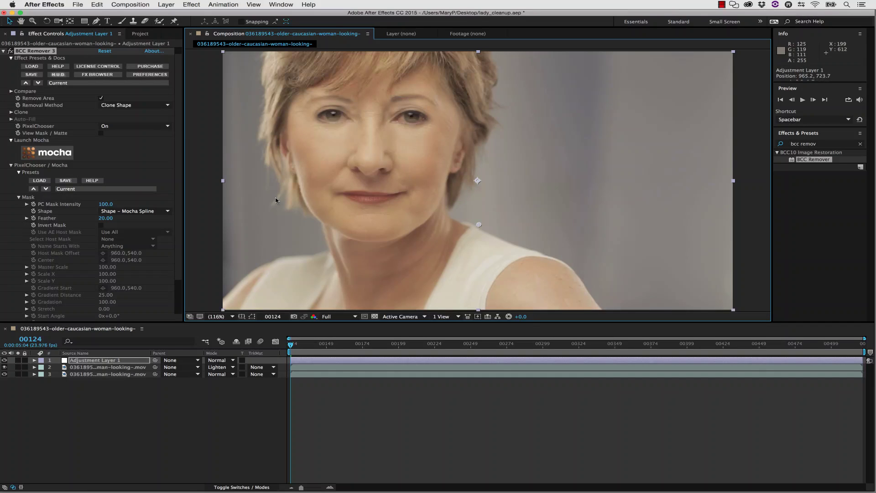
{"action": "left_click", "coordinate": [107, 219]}
{"action": "type", "text": "1"}
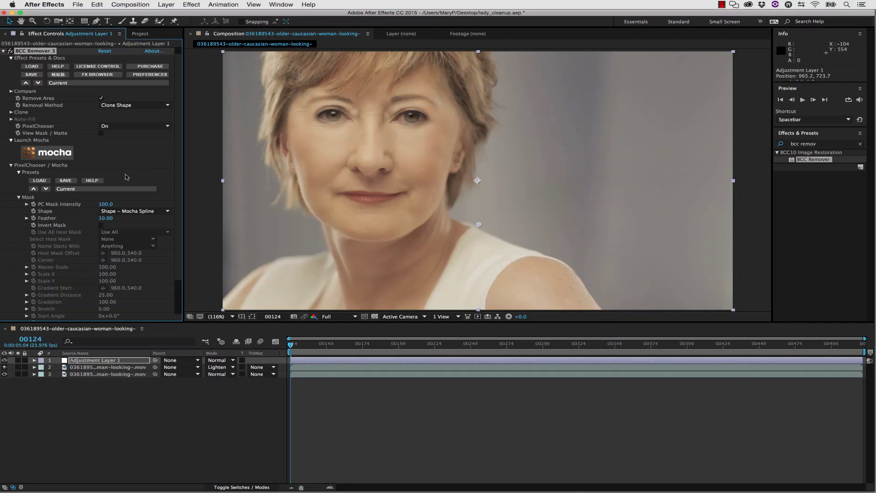
{"action": "left_click", "coordinate": [141, 211]}
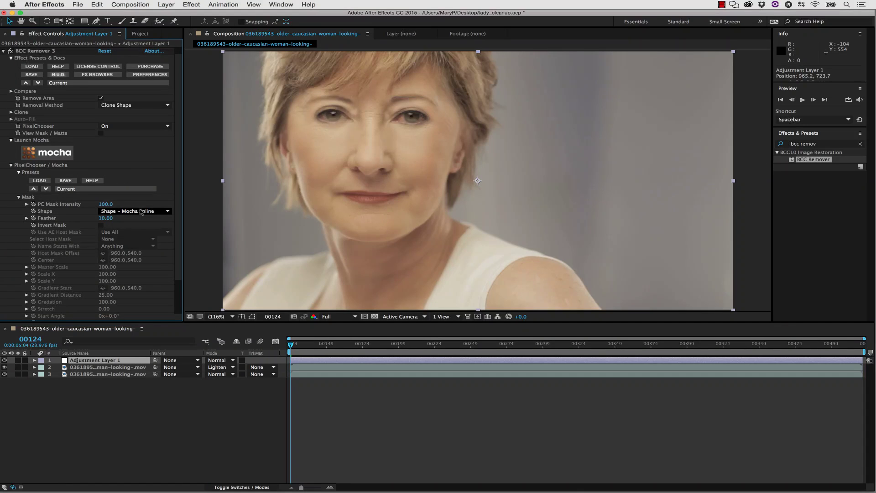
{"action": "left_click", "coordinate": [141, 212]}
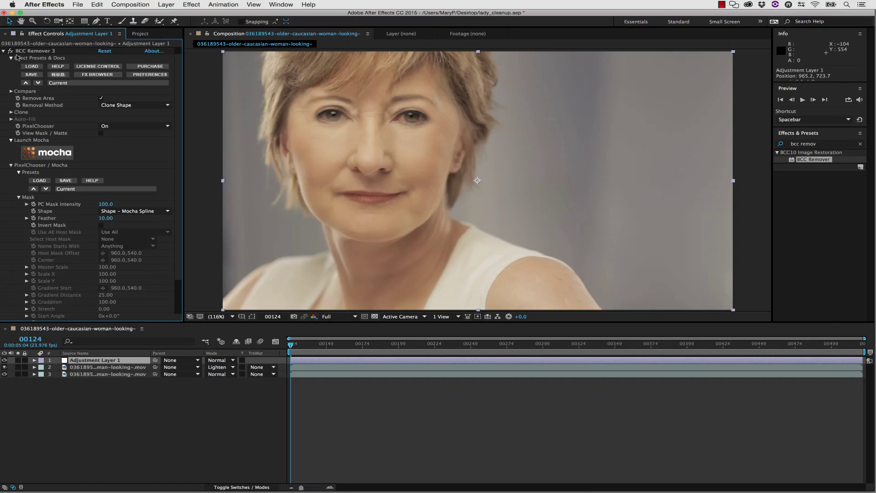
{"action": "left_click", "coordinate": [4, 51]}
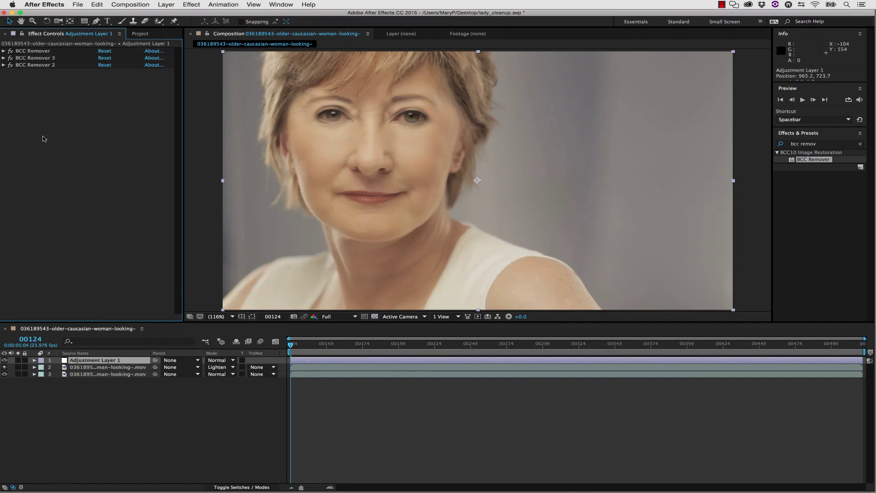
Search the effects for "bcc beauty" and apply BCC Beauty Studio to Adjustment Layer 1.
{"action": "left_click", "coordinate": [798, 144]}
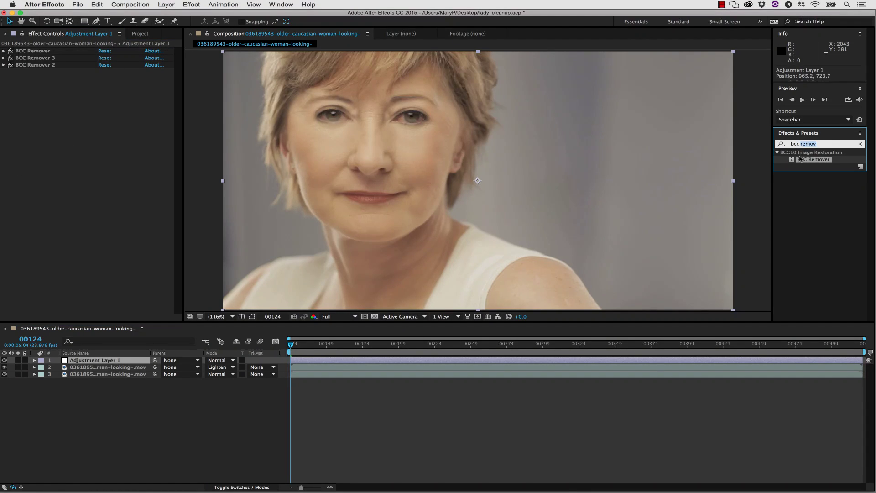
{"action": "type", "text": "beauty"}
{"action": "left_click_drag", "start_coordinate": [824, 160], "coordinate": [97, 361]}
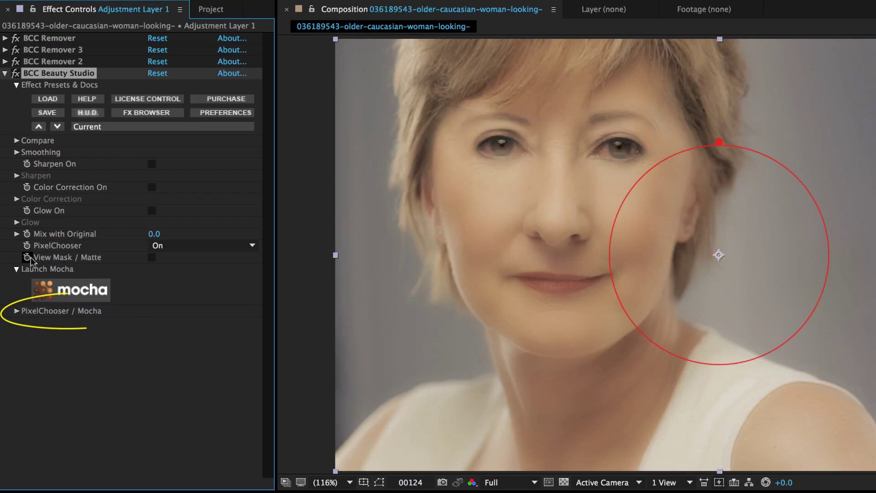
Sample Beauty Studio's matte Color A from the skin below one eye and Color B from the skin beside the mouth.
{"action": "left_click", "coordinate": [16, 311]}
{"action": "left_click", "coordinate": [29, 376]}
{"action": "scroll", "coordinate": [137, 319], "scroll_direction": "down", "scroll_amount": 5}
{"action": "left_click", "coordinate": [519, 193]}
{"action": "left_click", "coordinate": [172, 378]}
{"action": "left_click", "coordinate": [606, 266]}
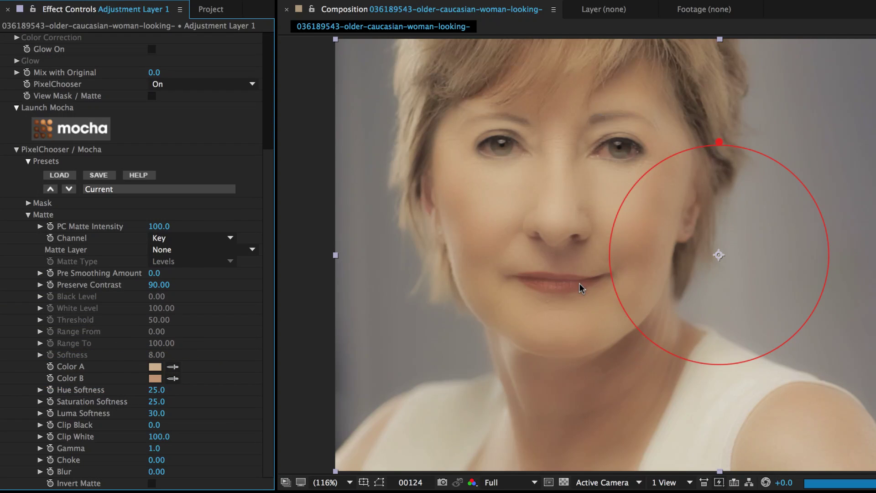
Set Beauty Studio's smoothing Master Amount to 70.
{"action": "left_click_drag", "start_coordinate": [269, 279], "coordinate": [276, 245]}
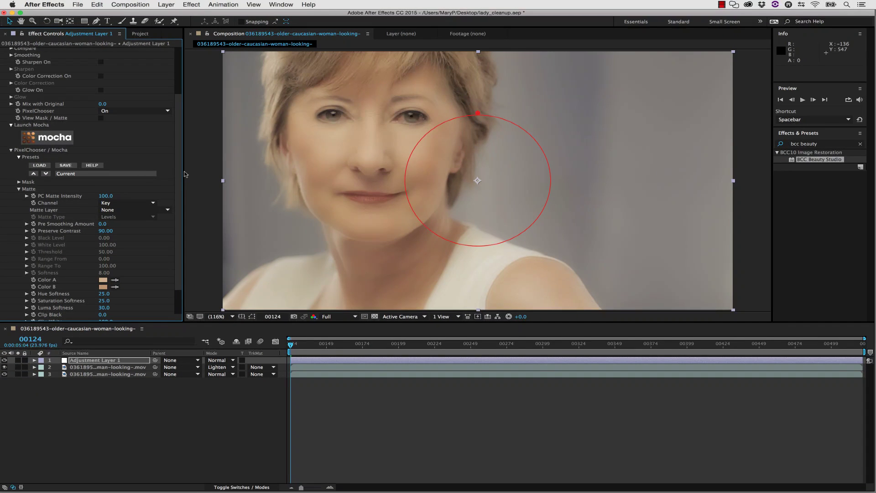
{"action": "scroll", "coordinate": [114, 215], "scroll_direction": "down", "scroll_amount": 1}
{"action": "scroll", "coordinate": [69, 151], "scroll_direction": "up", "scroll_amount": 6}
{"action": "left_click_drag", "start_coordinate": [97, 125], "coordinate": [93, 125]}
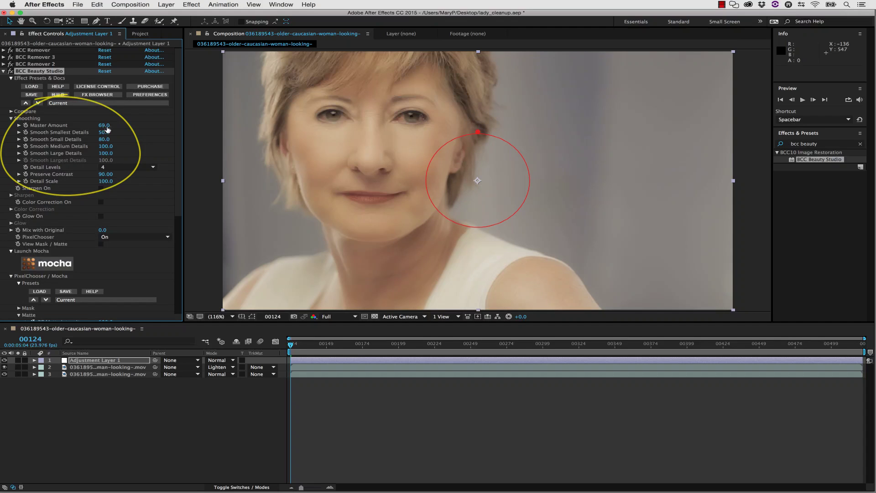
{"action": "left_click", "coordinate": [106, 126]}
{"action": "left_click", "coordinate": [137, 125]}
{"action": "mouse_move", "coordinate": [110, 153]}
{"action": "left_mouse_down"}
{"action": "mouse_move", "coordinate": [96, 154]}
{"action": "mouse_move", "coordinate": [103, 147]}
{"action": "left_mouse_up"}
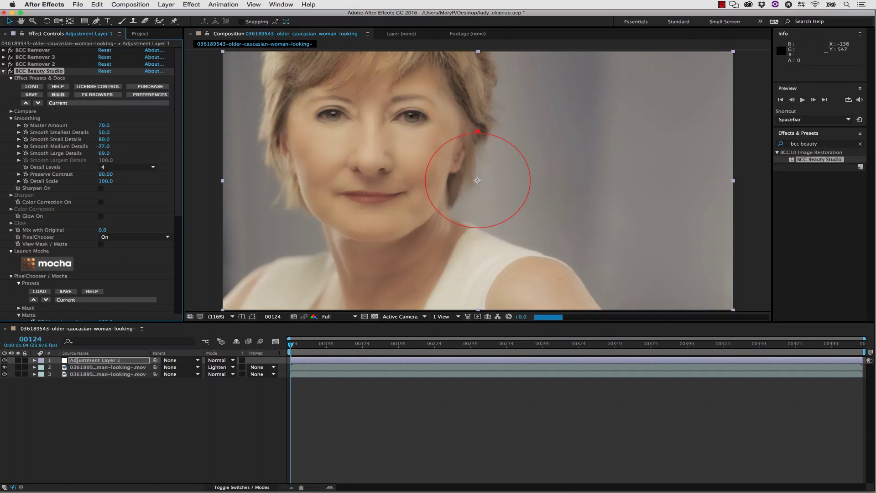
{"action": "key", "text": "super+z"}
{"action": "key", "text": "super+z"}
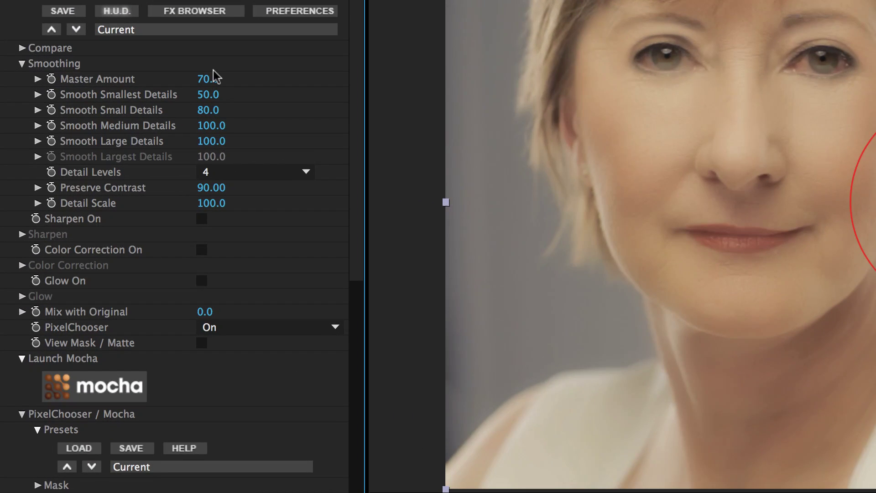
{"action": "scroll", "coordinate": [174, 246], "scroll_direction": "up", "scroll_amount": 1}
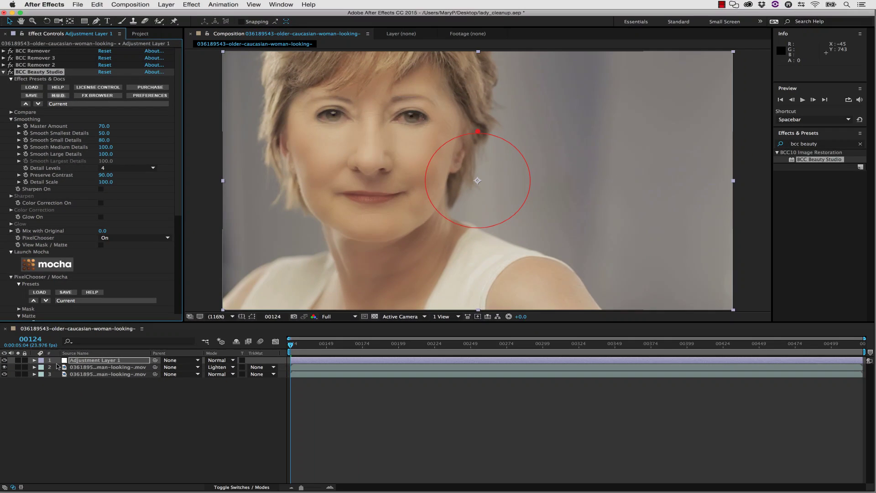
Collapse Beauty Studio's settings, duplicate the bottom footage layer, and move the copy above Adjustment Layer 1.
{"action": "left_click", "coordinate": [64, 405]}
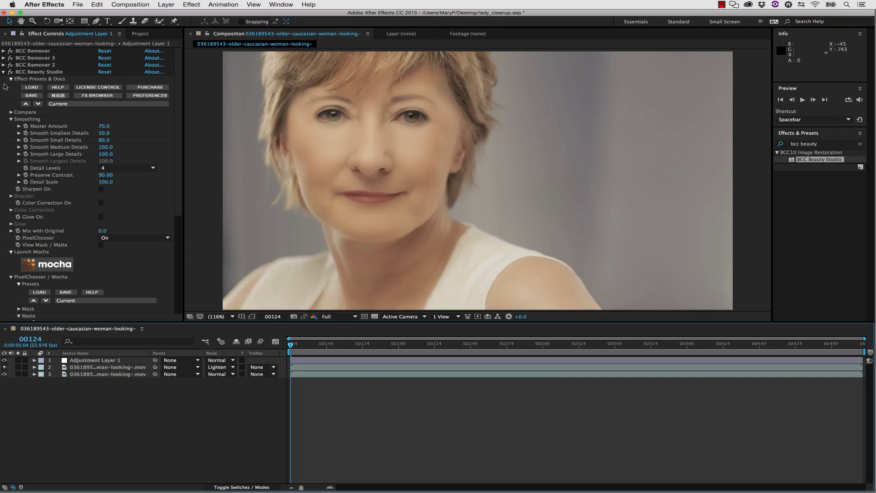
{"action": "left_click", "coordinate": [4, 72]}
{"action": "left_click", "coordinate": [74, 374]}
{"action": "key", "text": "super+d"}
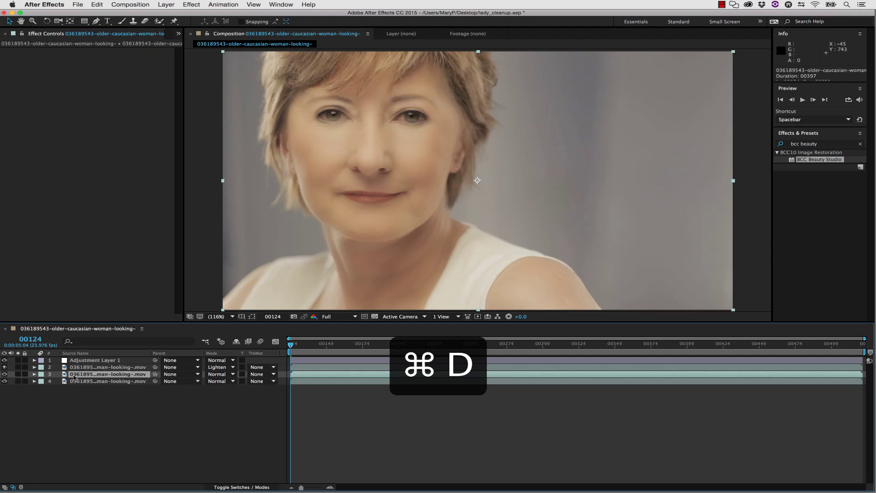
{"action": "left_click_drag", "start_coordinate": [74, 375], "coordinate": [85, 359]}
Compare the original and retouched face by toggling the top footage copy's visibility.
{"action": "left_click", "coordinate": [5, 361]}
{"action": "left_click", "coordinate": [5, 361]}
{"action": "left_click", "coordinate": [5, 360]}
{"action": "left_click", "coordinate": [5, 361]}
{"action": "left_click", "coordinate": [5, 360]}
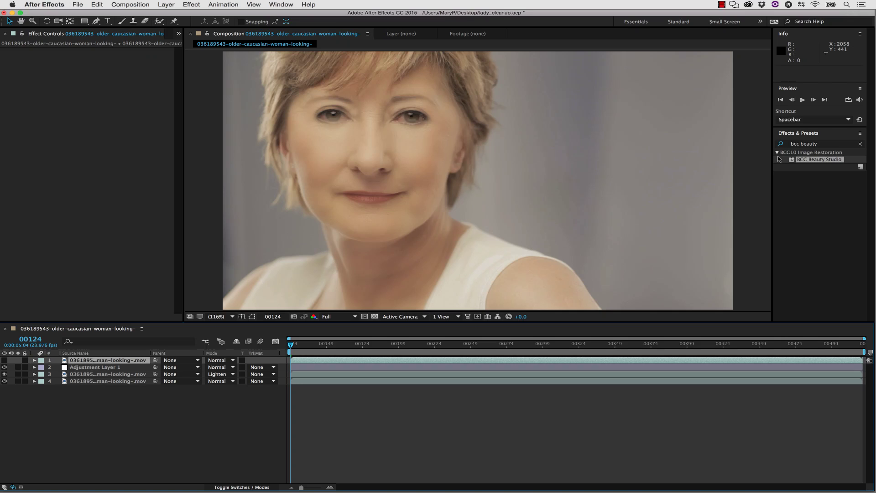
Search the effects for "bcc pixel" and apply BCC Pixel Chooser to the top footage copy.
{"action": "left_click", "coordinate": [800, 144]}
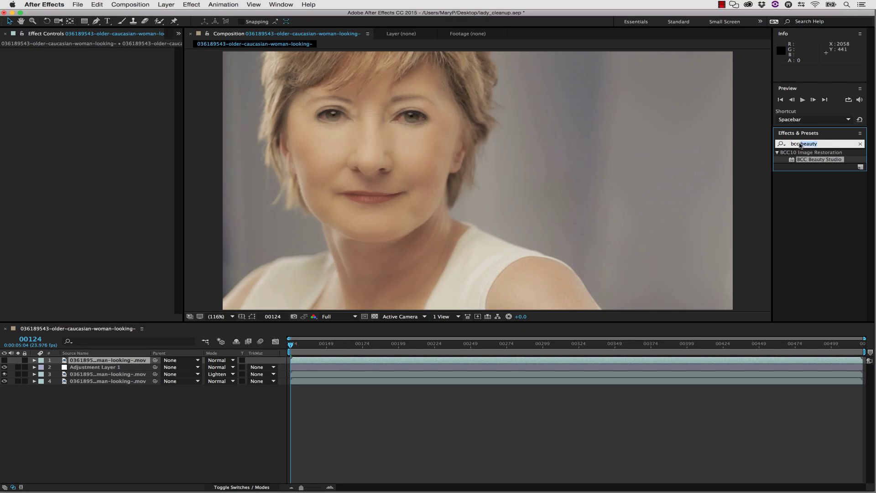
{"action": "type", "text": "pixel"}
{"action": "left_click_drag", "start_coordinate": [807, 172], "coordinate": [73, 360]}
Merge the existing mask project into Pixel Chooser's mocha project and show only the eyebrows and lips layers.
{"action": "left_click", "coordinate": [52, 117]}
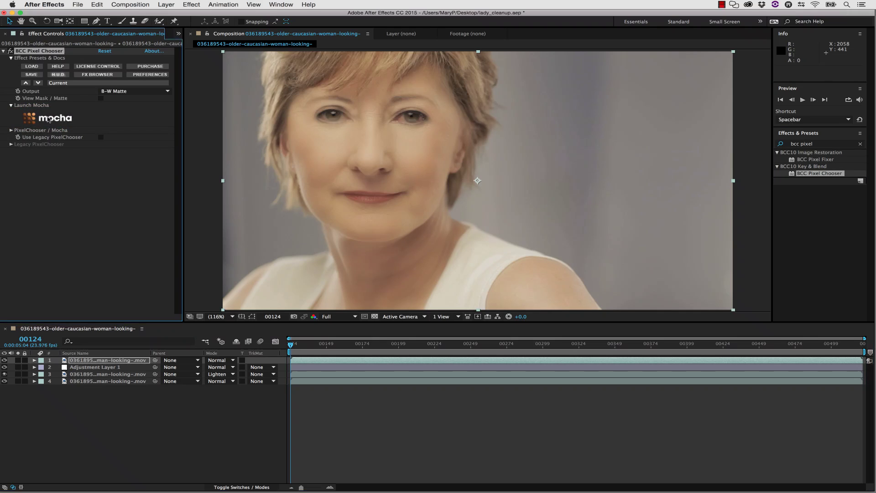
{"action": "left_click", "coordinate": [8, 22]}
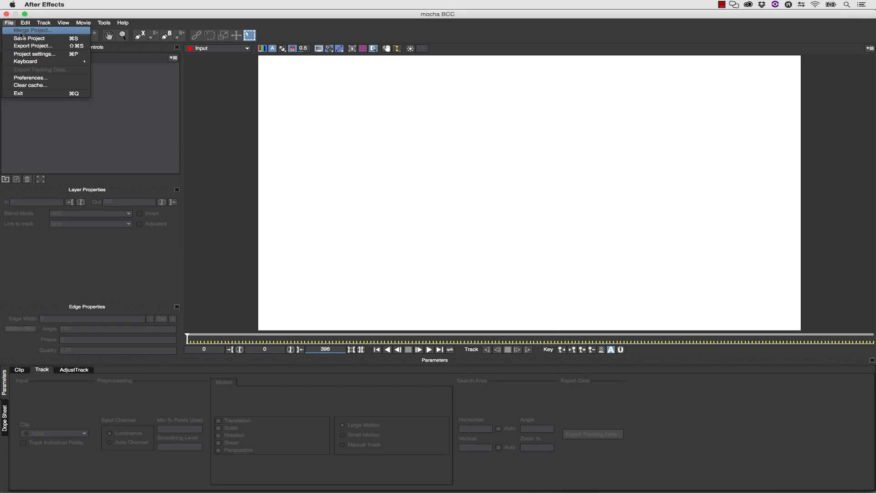
{"action": "left_click", "coordinate": [26, 29]}
{"action": "double_click", "coordinate": [134, 97]}
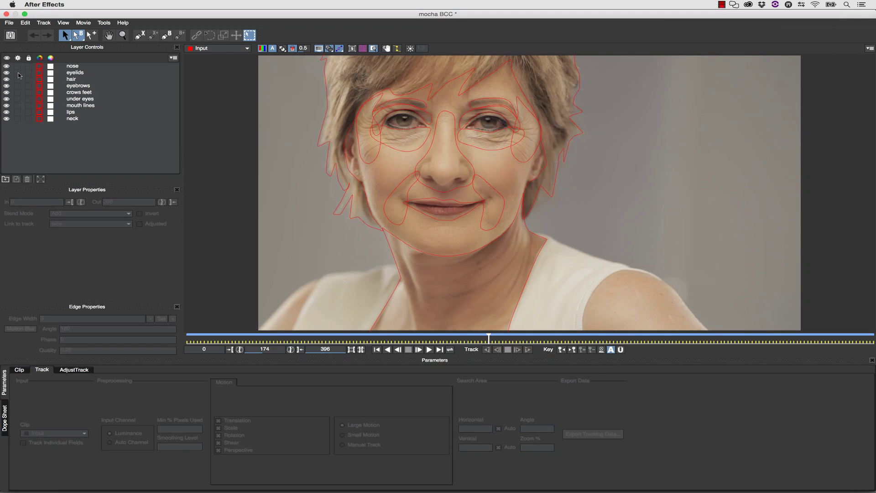
{"action": "left_click_drag", "start_coordinate": [6, 66], "coordinate": [6, 118]}
{"action": "left_click", "coordinate": [6, 85]}
Reshape the lips spline at frame 174 so its points follow the outline of her lips more closely.
{"action": "left_click", "coordinate": [415, 199]}
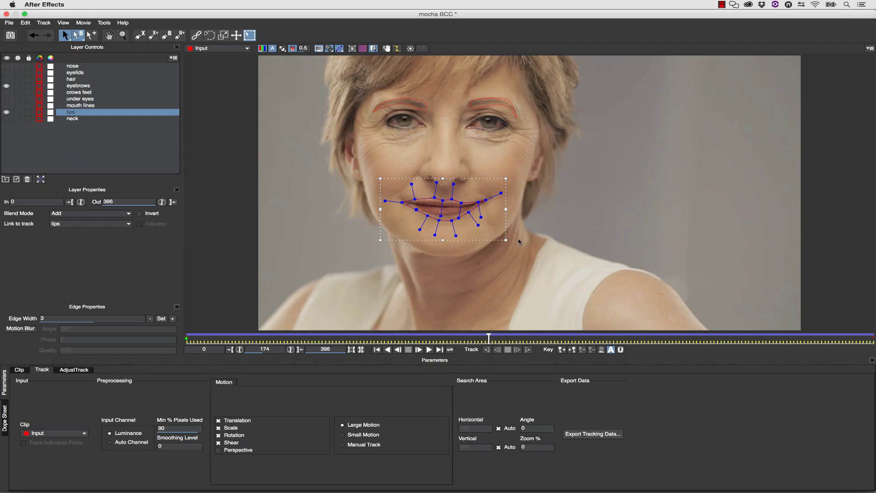
{"action": "left_click_drag", "start_coordinate": [472, 251], "coordinate": [406, 201]}
{"action": "left_click", "coordinate": [438, 235]}
{"action": "left_click_drag", "start_coordinate": [486, 200], "coordinate": [477, 203]}
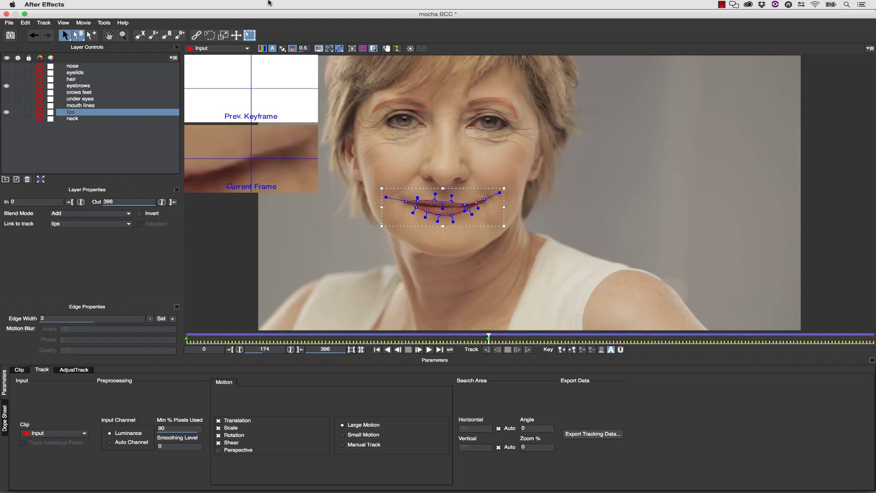
Select the eyebrows spline to check its fit, then save the mocha project and close mocha.
{"action": "left_click", "coordinate": [417, 101]}
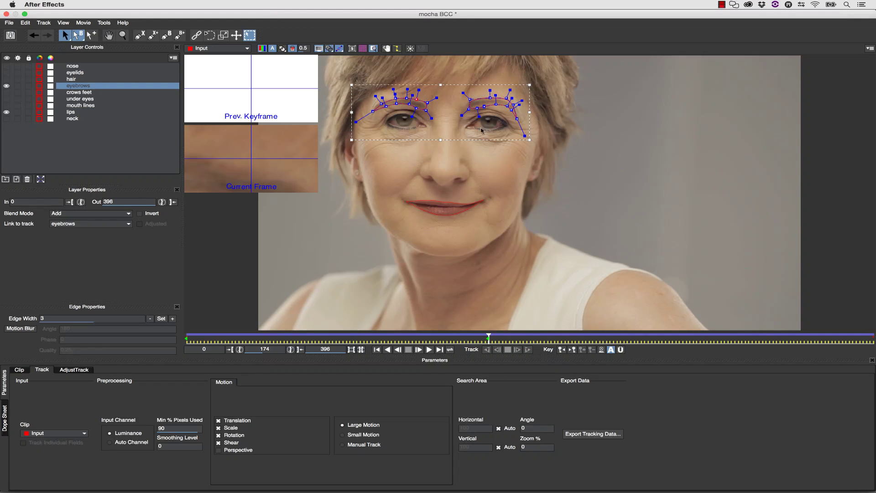
{"action": "left_click", "coordinate": [572, 349]}
{"action": "left_click", "coordinate": [10, 35]}
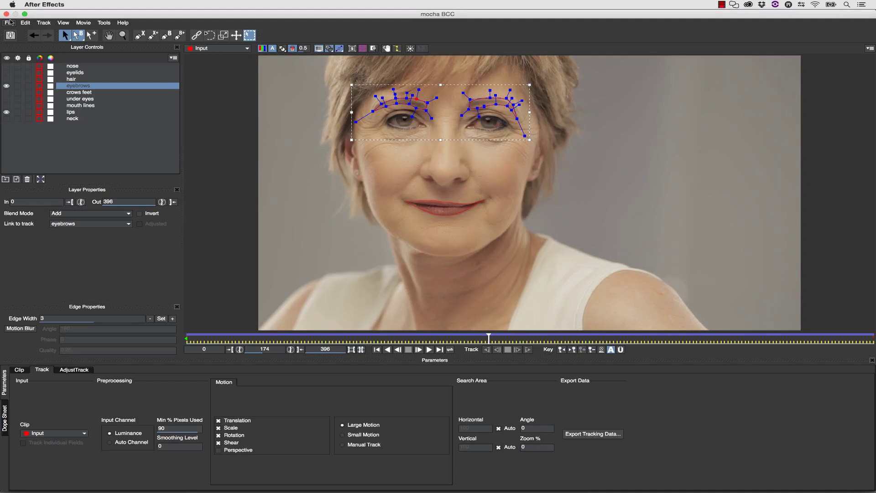
{"action": "left_click", "coordinate": [7, 14]}
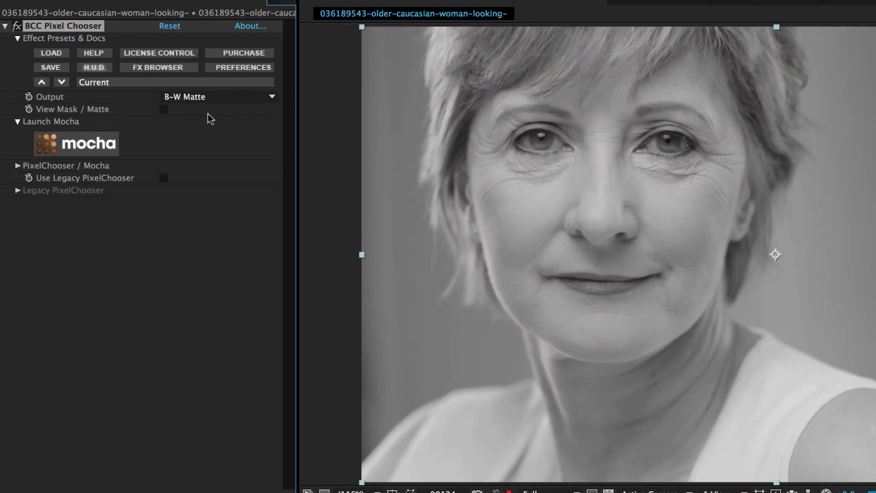
Set Pixel Chooser's output to Stencil Alpha and its matte channel to None.
{"action": "left_click", "coordinate": [215, 97]}
{"action": "left_click", "coordinate": [242, 186]}
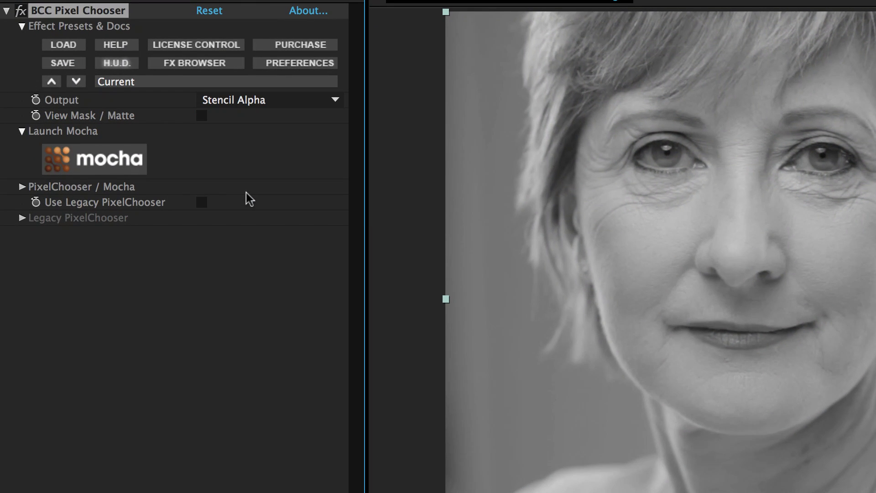
{"action": "left_click", "coordinate": [22, 187]}
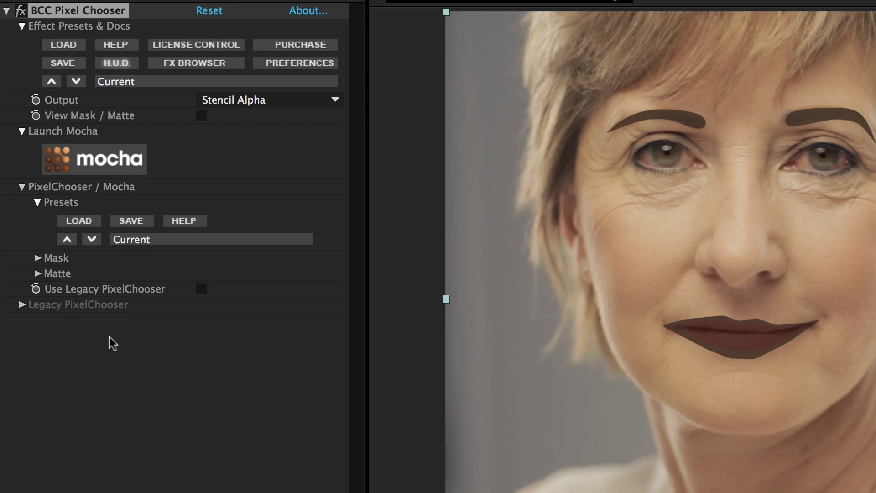
{"action": "left_click", "coordinate": [37, 273]}
{"action": "scroll", "coordinate": [36, 277], "scroll_direction": "down", "scroll_amount": 2}
{"action": "left_click", "coordinate": [214, 246]}
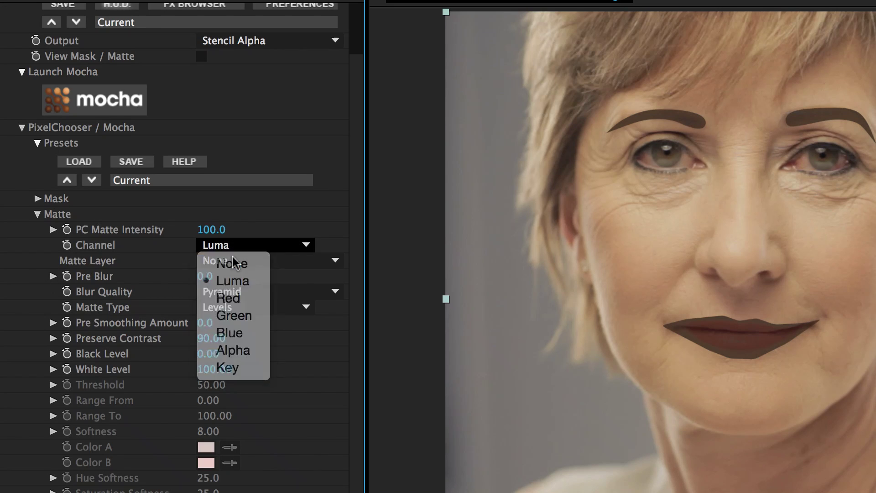
{"action": "left_click", "coordinate": [232, 259]}
Invert Pixel Chooser's mask so that only the eyebrows and lips are kept.
{"action": "left_click", "coordinate": [37, 198]}
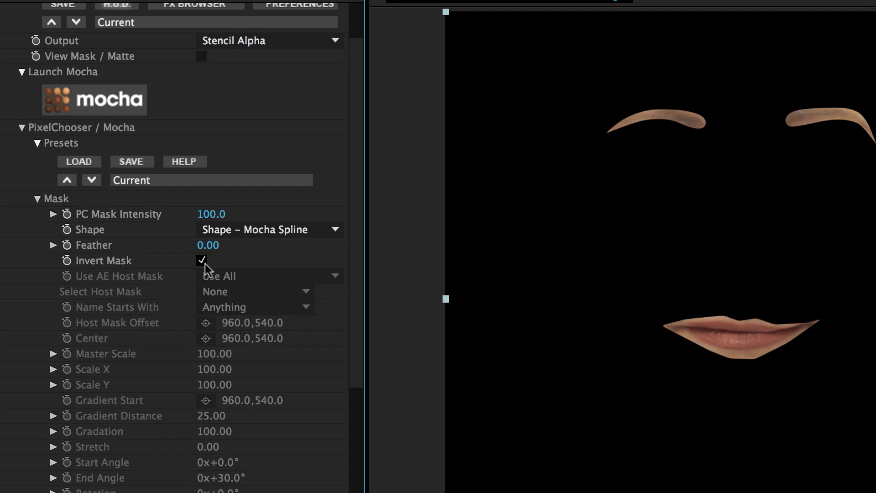
{"action": "left_click_drag", "start_coordinate": [357, 251], "coordinate": [376, 132]}
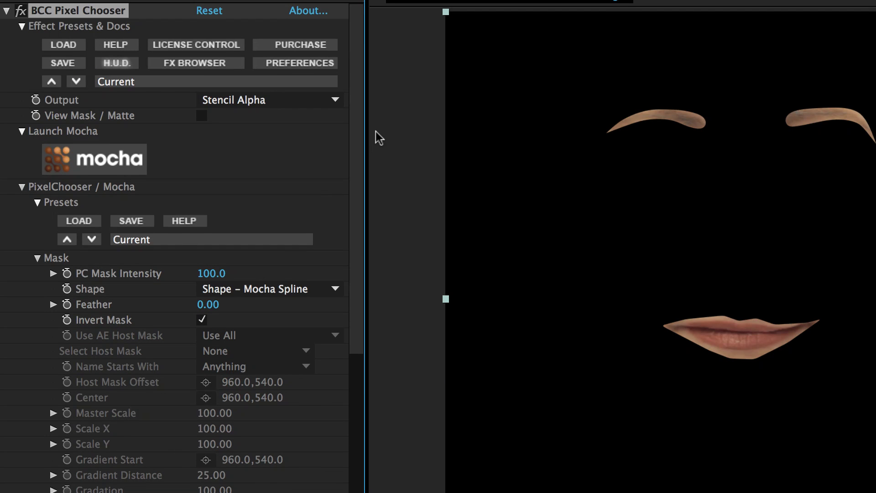
Reopen Pixel Chooser's mocha project, delete the lips spline's keyframe at frame 0, then save and close mocha.
{"action": "left_click", "coordinate": [107, 144]}
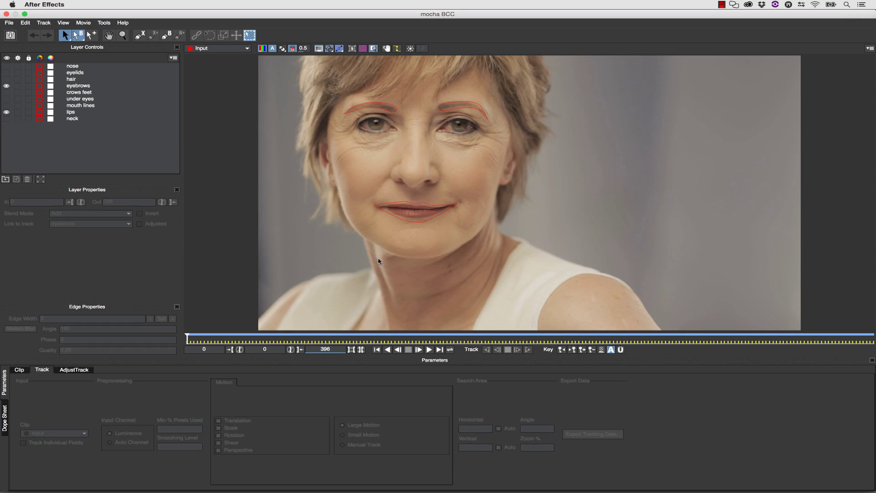
{"action": "left_click", "coordinate": [71, 112]}
{"action": "left_click", "coordinate": [592, 350]}
{"action": "left_click", "coordinate": [9, 35]}
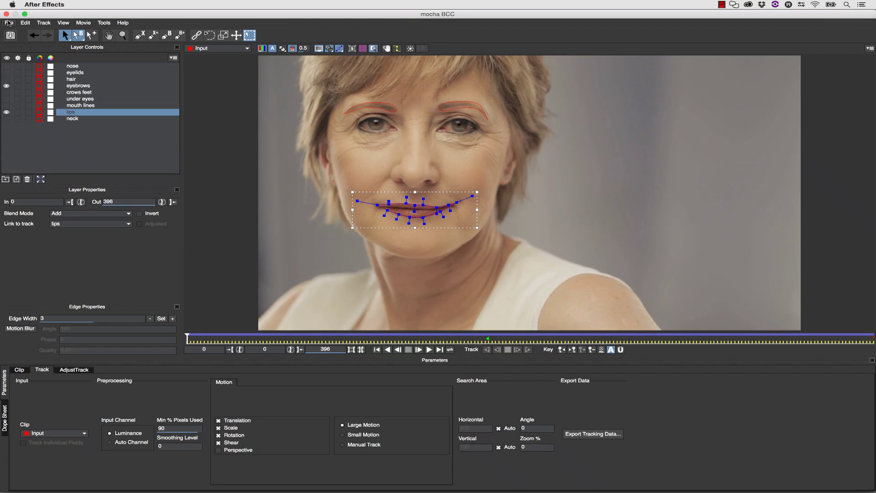
{"action": "left_click", "coordinate": [6, 14]}
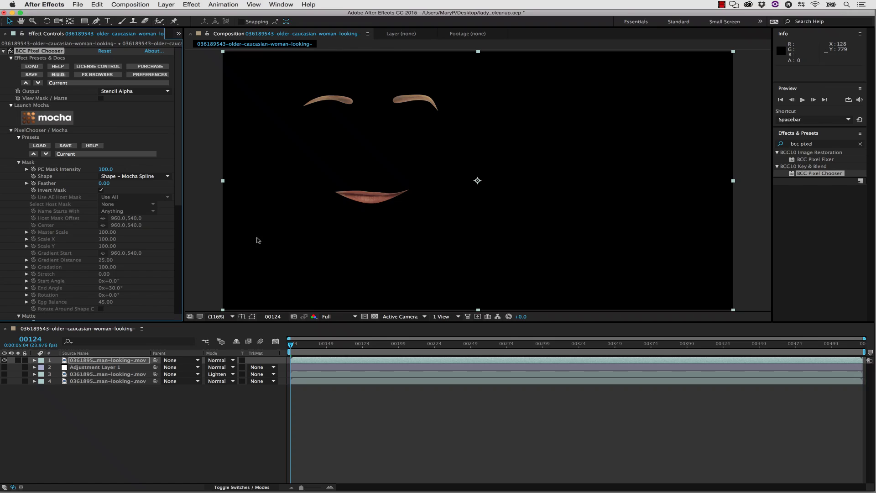
Show the three lower layers again and apply BCC Color Correction to the eyebrows-and-lips footage layer.
{"action": "left_click_drag", "start_coordinate": [4, 367], "coordinate": [4, 382]}
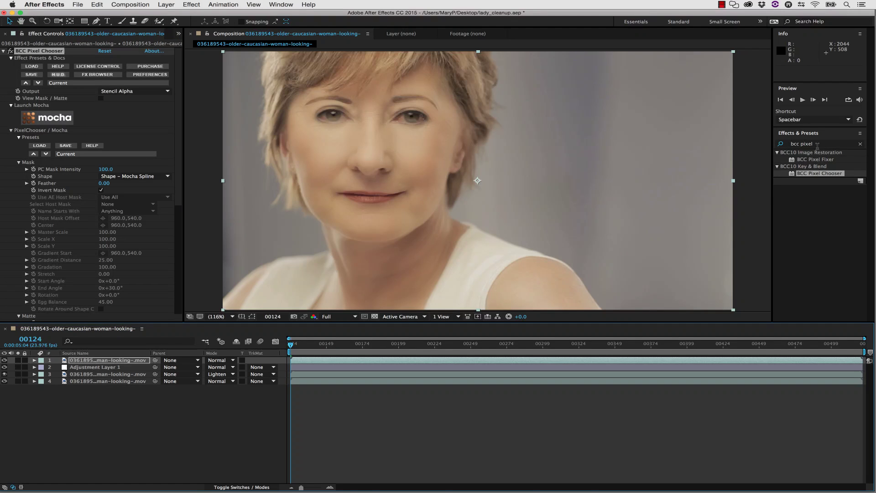
{"action": "double_click", "coordinate": [804, 146]}
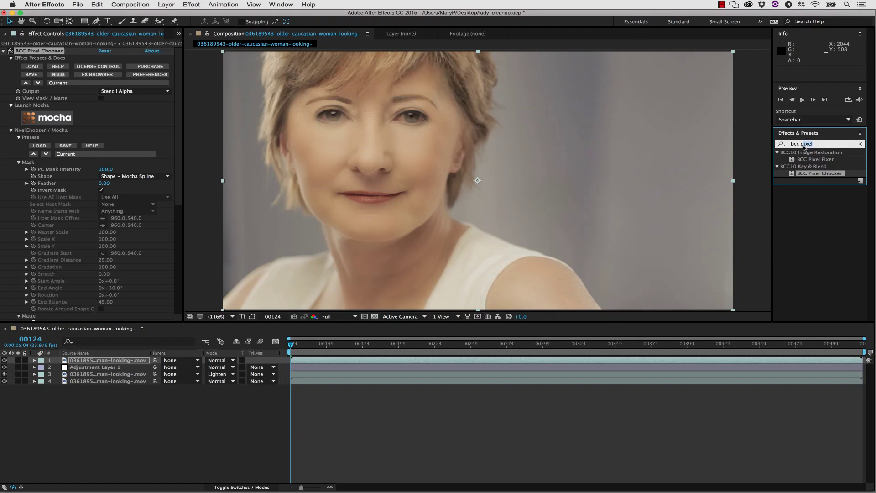
{"action": "type", "text": "color"}
{"action": "left_click_drag", "start_coordinate": [822, 166], "coordinate": [91, 361]}
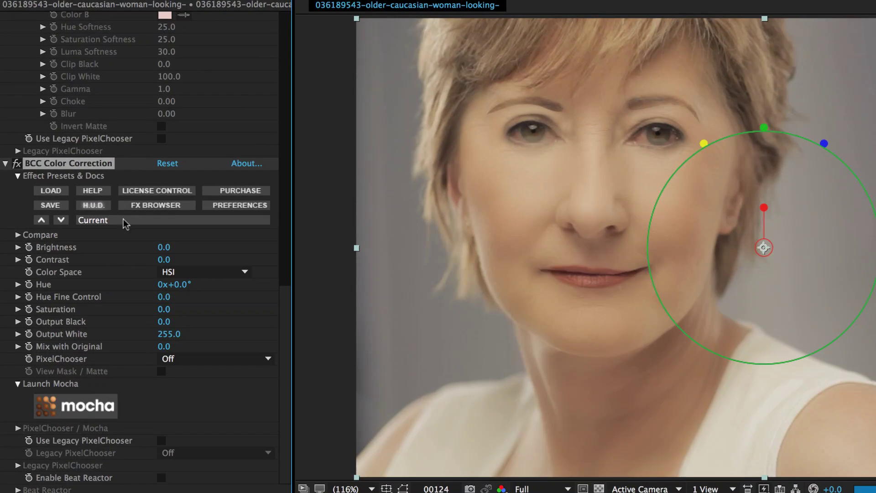
Try a brightness of -8 and a saturation of 15 in the eyebrows-and-lips layer's Color Correction.
{"action": "left_click_drag", "start_coordinate": [164, 248], "coordinate": [157, 252]}
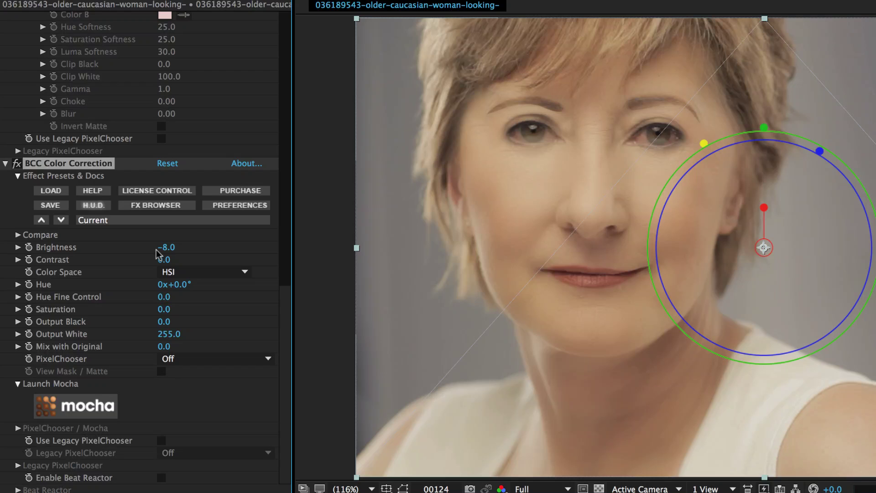
{"action": "left_click", "coordinate": [171, 310]}
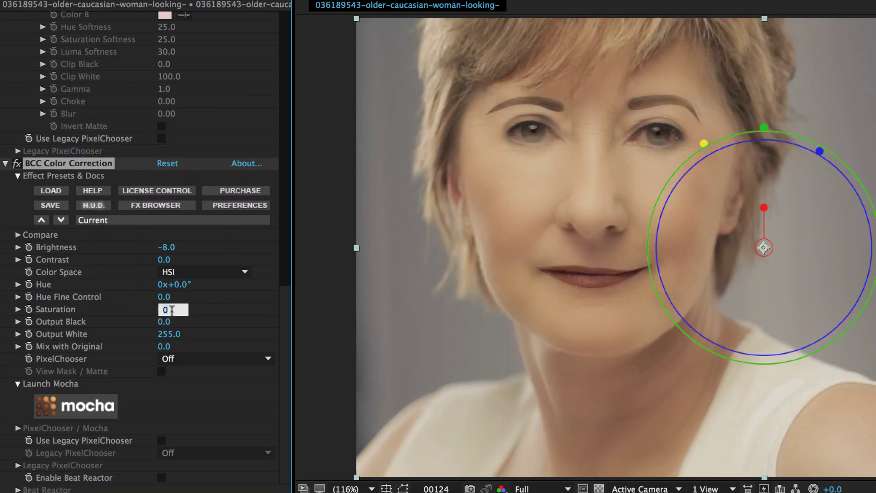
{"action": "type", "text": "15"}
{"action": "left_click", "coordinate": [221, 318]}
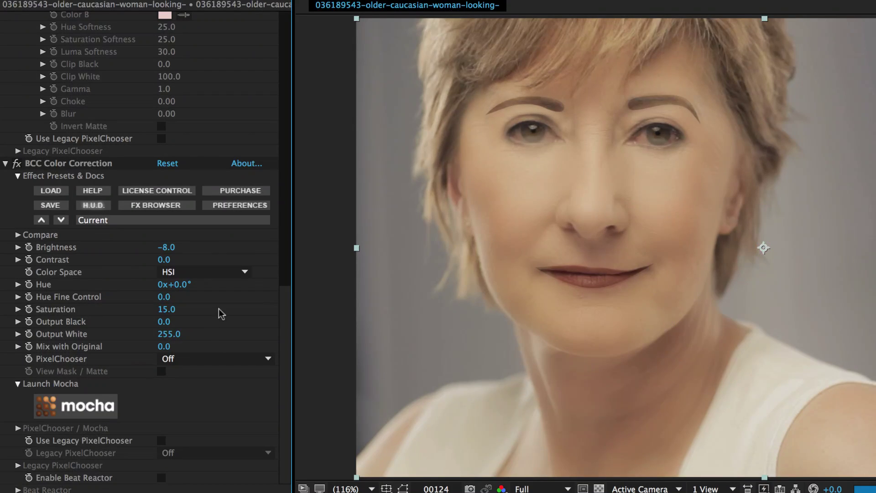
Set the eyebrows-and-lips layer's Color Correction to brightness -5 and saturation 10.
{"action": "left_click", "coordinate": [166, 248]}
{"action": "type", "text": "0"}
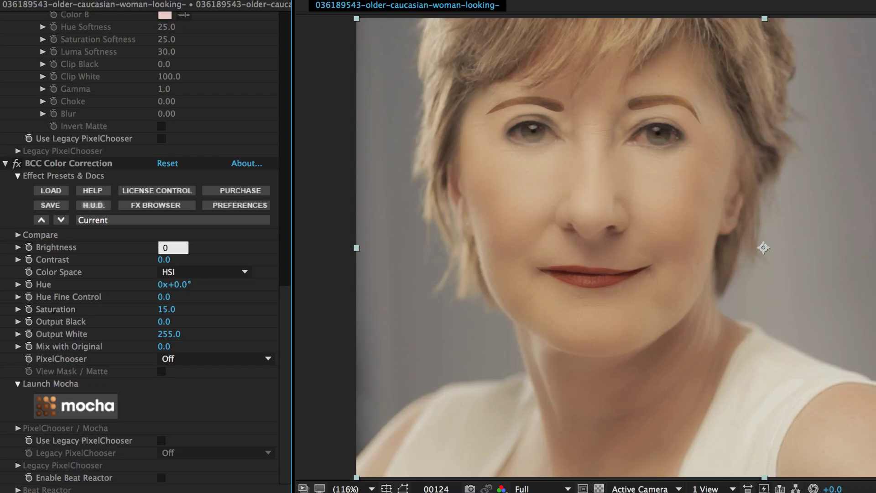
{"action": "type", "text": "-5"}
{"action": "left_click", "coordinate": [244, 261]}
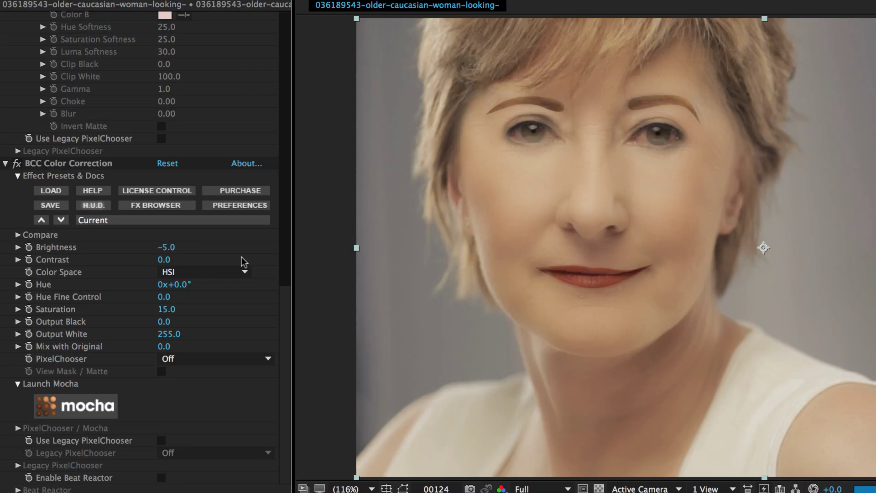
{"action": "left_click", "coordinate": [166, 308]}
{"action": "type", "text": "10"}
{"action": "key", "text": "Return"}
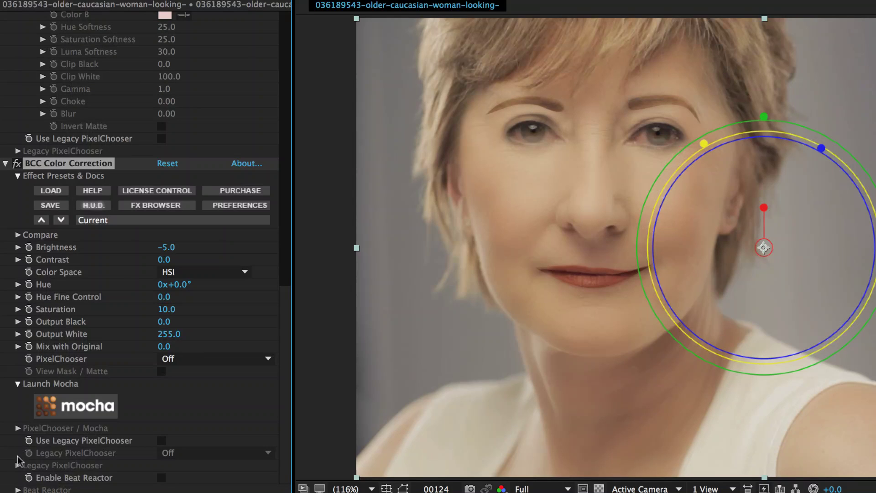
{"action": "scroll", "coordinate": [283, 347], "scroll_direction": "up", "scroll_amount": 10}
{"action": "scroll", "coordinate": [287, 308], "scroll_direction": "down", "scroll_amount": 10}
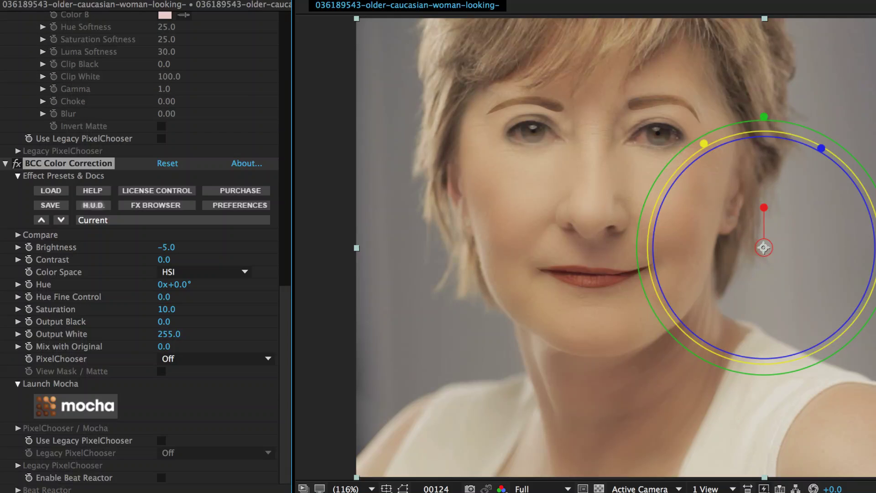
{"action": "left_click", "coordinate": [17, 428]}
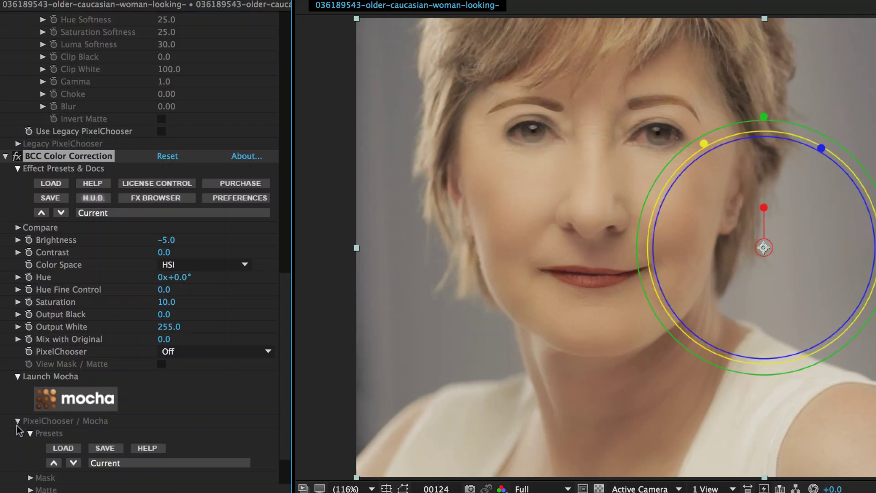
{"action": "scroll", "coordinate": [289, 288], "scroll_direction": "down", "scroll_amount": 3}
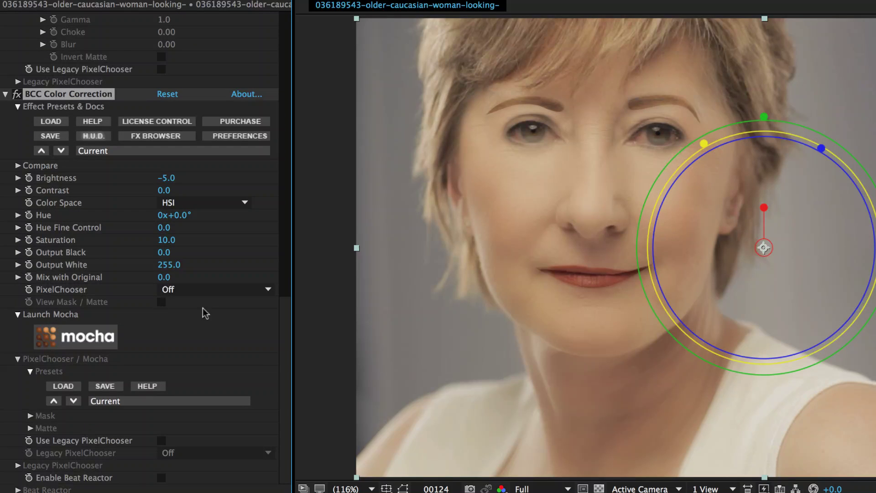
Try a Pixel Chooser mask feather of 2, settle on 3, and collapse both effects.
{"action": "left_click_drag", "start_coordinate": [283, 354], "coordinate": [290, 78]}
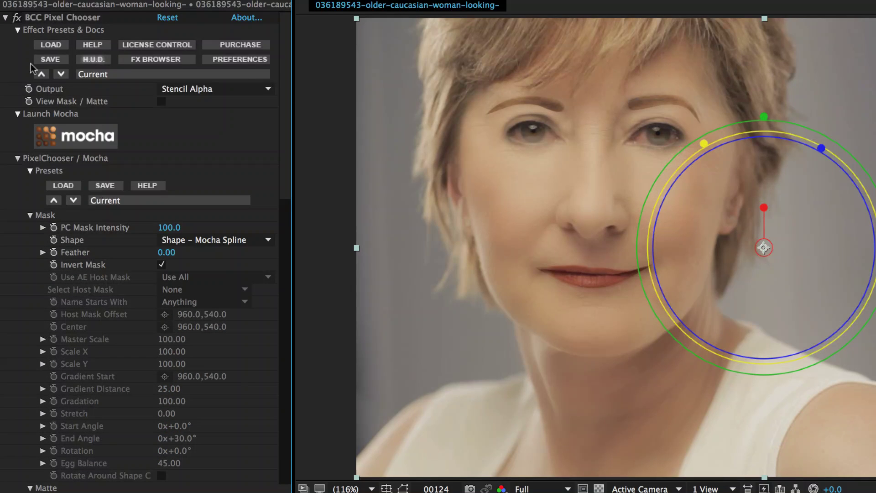
{"action": "left_click", "coordinate": [166, 251]}
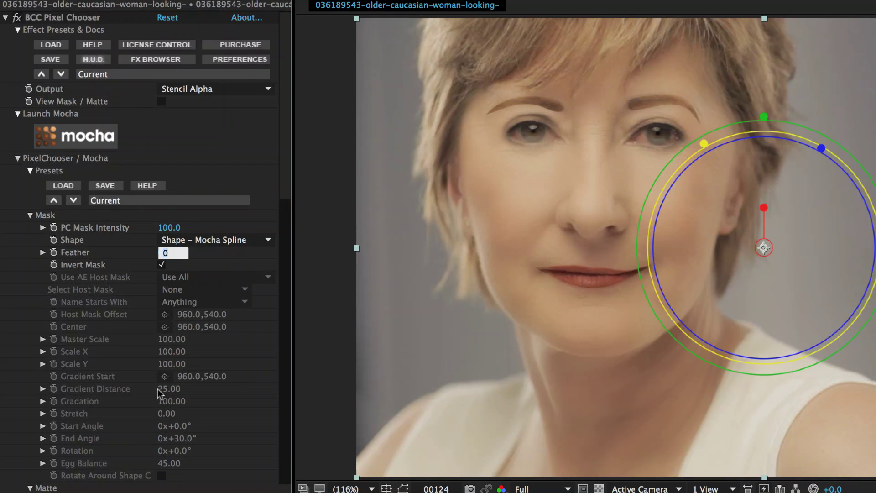
{"action": "type", "text": "2"}
{"action": "key", "text": "Return"}
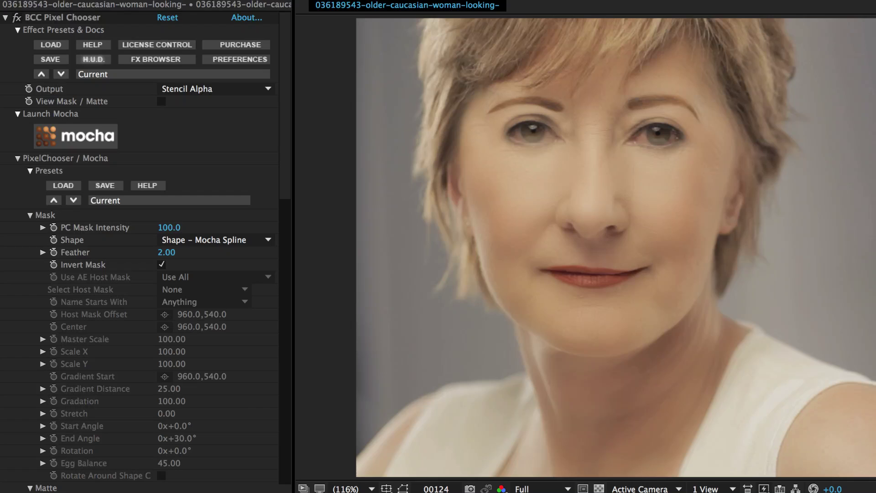
{"action": "left_click", "coordinate": [164, 252]}
{"action": "type", "text": "3"}
{"action": "key", "text": "Return"}
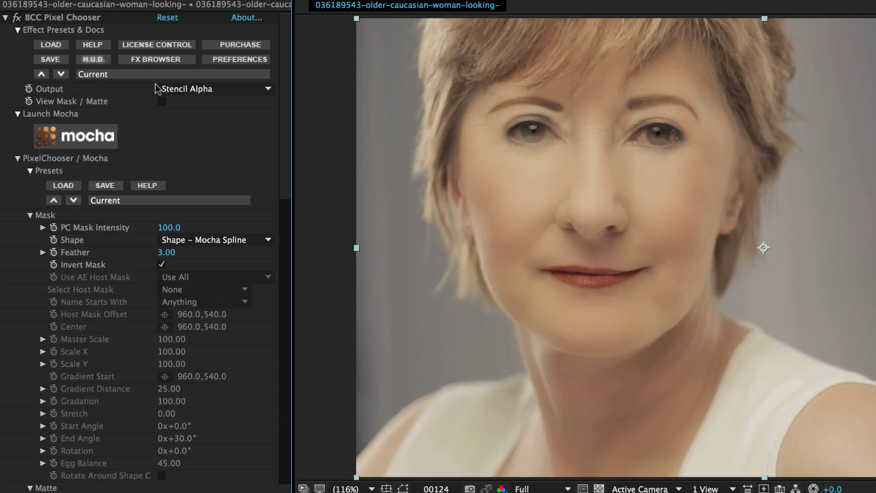
{"action": "left_click", "coordinate": [5, 18]}
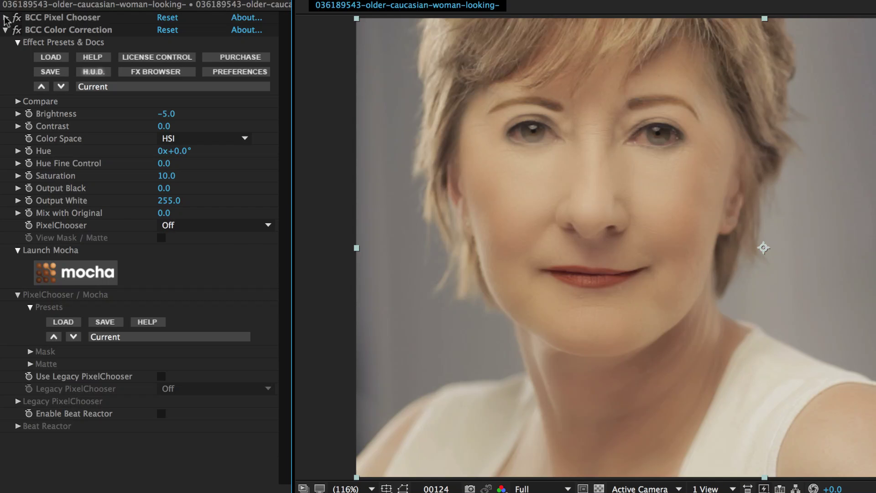
{"action": "left_click", "coordinate": [5, 30]}
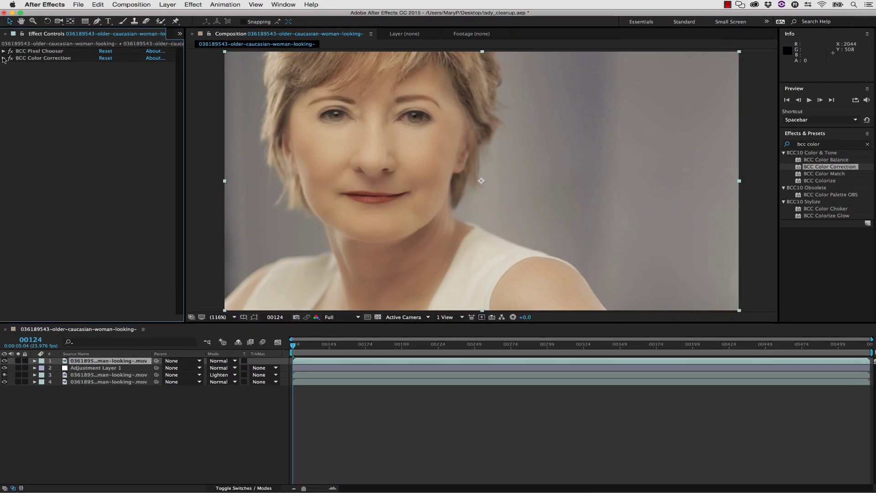
Add a new adjustment layer above the others and rename it hair.
{"action": "left_click", "coordinate": [167, 4]}
{"action": "mouse_move", "coordinate": [182, 25]}
{"action": "left_click", "coordinate": [315, 69]}
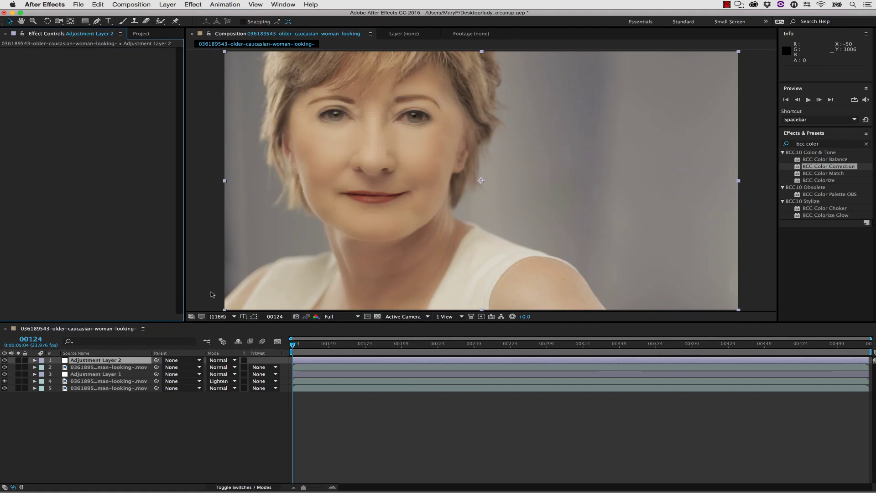
{"action": "right_click", "coordinate": [102, 363]}
{"action": "left_click", "coordinate": [123, 483]}
{"action": "type", "text": "hair"}
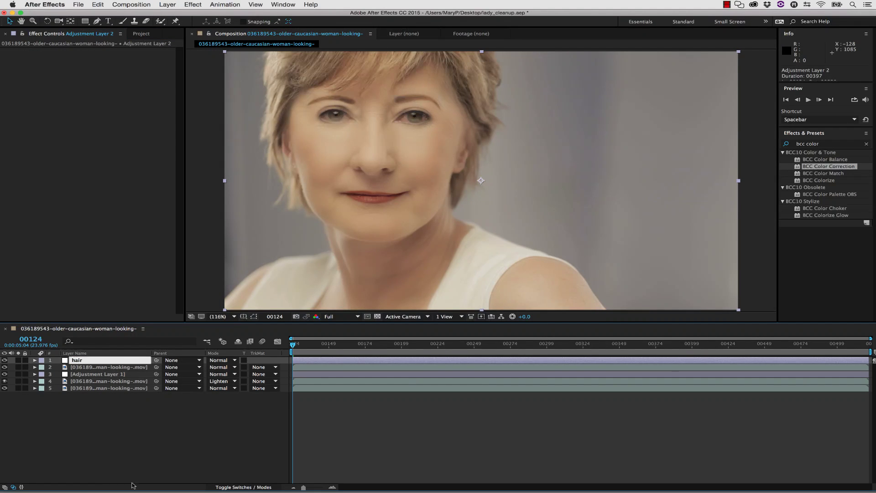
{"action": "key", "text": "Return"}
Rename the masked footage layer eyebrows and lips, and rename Adjustment Layer 1 wrinkle remover.
{"action": "right_click", "coordinate": [113, 370]}
{"action": "left_click", "coordinate": [136, 483]}
{"action": "type", "text": "eyebrows and lips"}
{"action": "double_click", "coordinate": [124, 374]}
{"action": "right_click", "coordinate": [129, 375]}
{"action": "left_click", "coordinate": [145, 483]}
{"action": "type", "text": "wrinkle remover"}
Rename the footage layer in Lighten mode deep wrinkle remover.
{"action": "left_click", "coordinate": [107, 381]}
{"action": "left_click_drag", "start_coordinate": [290, 345], "coordinate": [424, 345]}
{"action": "left_click", "coordinate": [278, 34]}
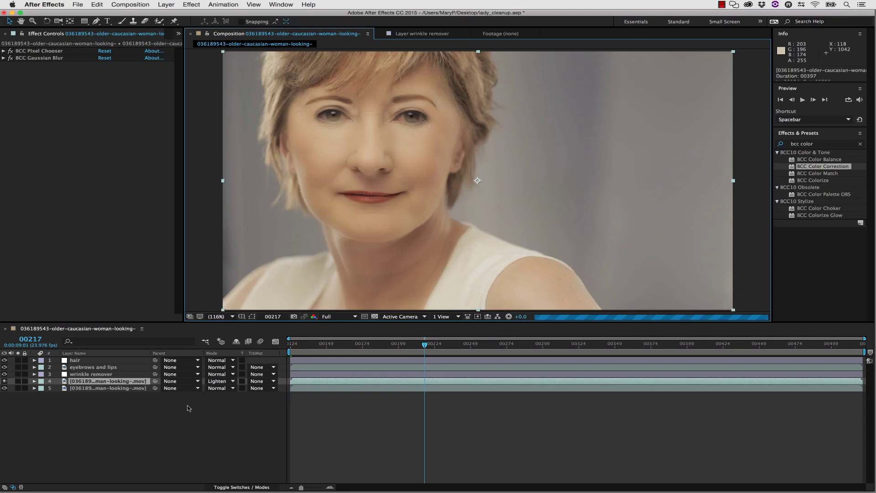
{"action": "key", "text": "Home"}
{"action": "left_click_drag", "start_coordinate": [4, 374], "coordinate": [4, 360]}
{"action": "right_click", "coordinate": [117, 381]}
{"action": "left_click", "coordinate": [137, 482]}
{"action": "type", "text": "deep wrinkle remover"}
{"action": "key", "text": "Return"}
Apply BCC Color Correction to the hair adjustment layer and open its mask in mocha.
{"action": "left_click", "coordinate": [75, 360]}
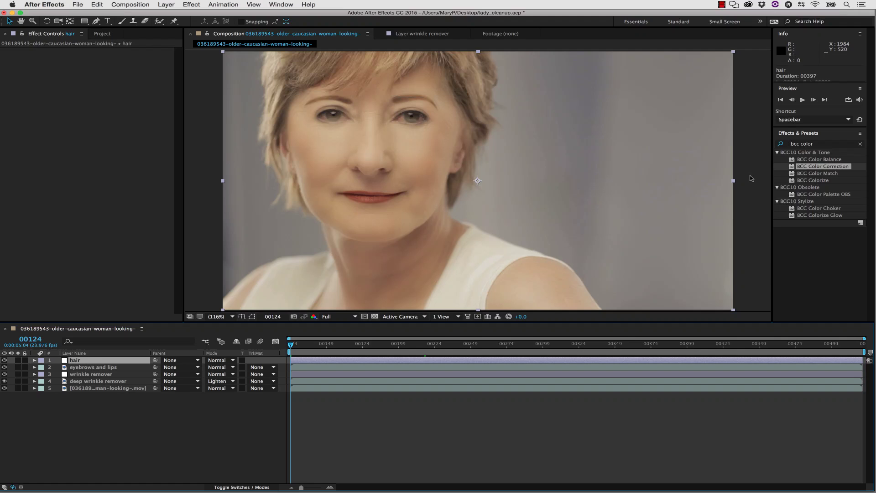
{"action": "left_click_drag", "start_coordinate": [816, 166], "coordinate": [384, 225]}
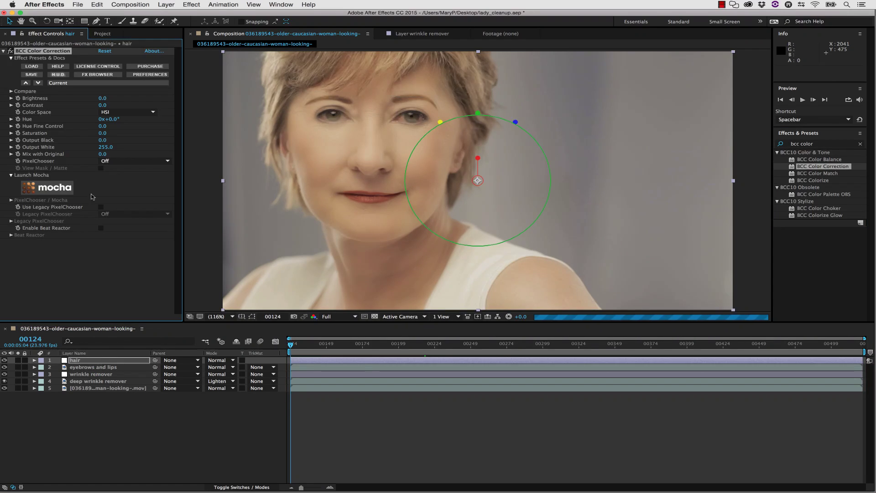
{"action": "left_click", "coordinate": [56, 184]}
Merge lady_cleanup.mocha from the Desktop into the hair effect's mocha project.
{"action": "left_click", "coordinate": [9, 24]}
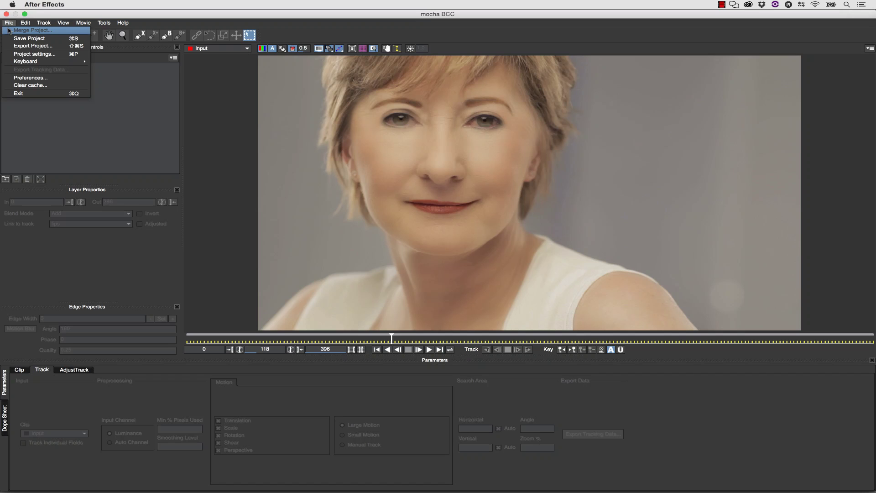
{"action": "left_click", "coordinate": [9, 30]}
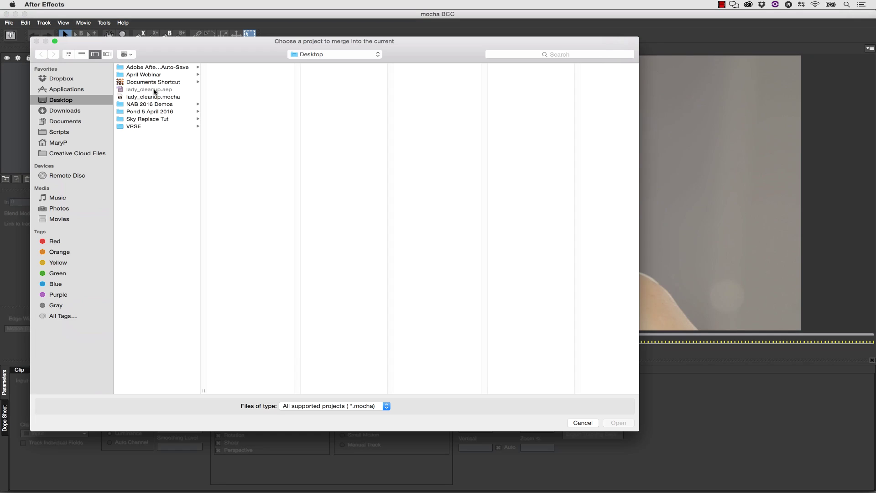
{"action": "left_click", "coordinate": [148, 106]}
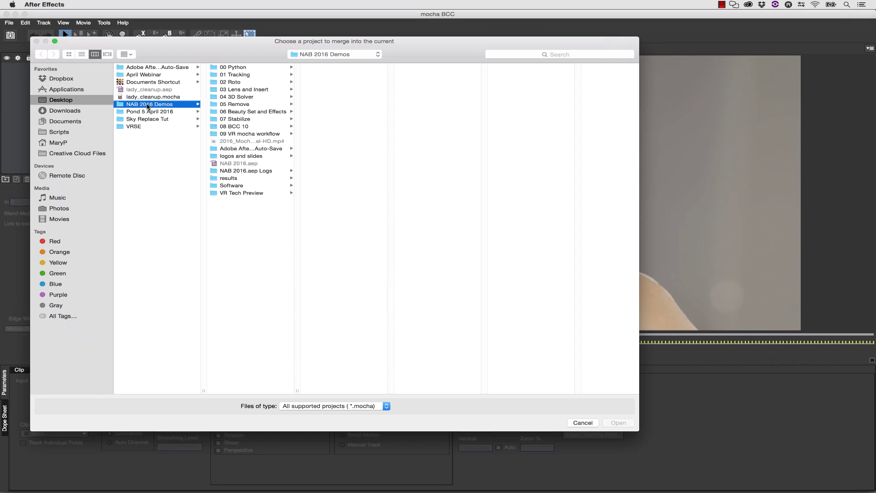
{"action": "left_click", "coordinate": [95, 99]}
{"action": "left_click", "coordinate": [155, 97]}
{"action": "left_click", "coordinate": [618, 422]}
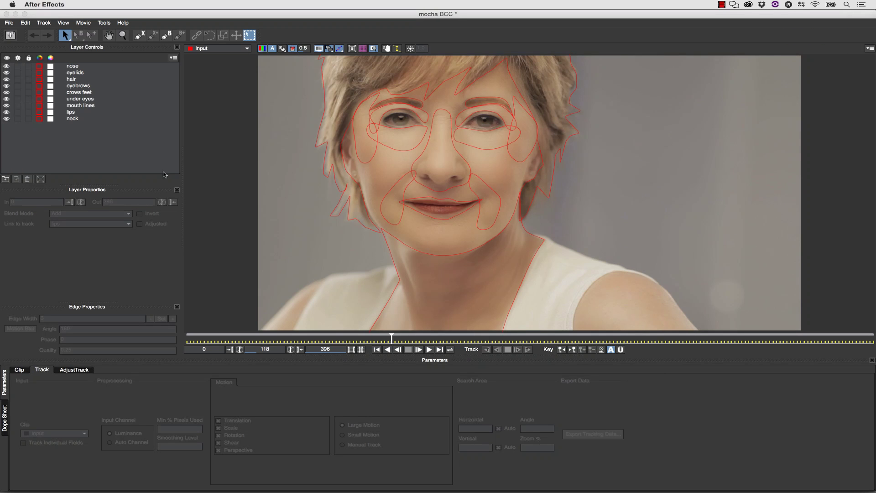
Hide every mocha layer except hair to limit the color correction to her hair.
{"action": "left_click", "coordinate": [6, 66]}
{"action": "left_click", "coordinate": [6, 72]}
{"action": "left_click_drag", "start_coordinate": [6, 86], "coordinate": [6, 118]}
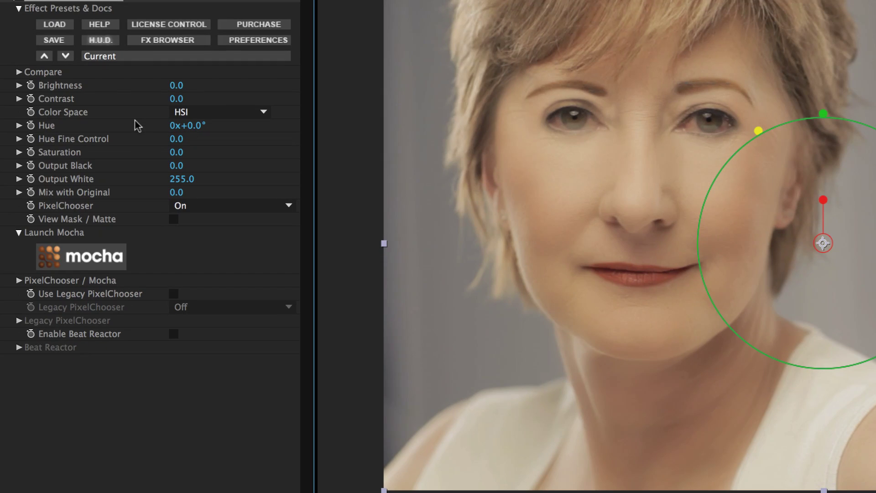
Set the hair layer's Color Correction to saturation 20 and brightness -5.
{"action": "left_click", "coordinate": [174, 153]}
{"action": "type", "text": "20"}
{"action": "key", "text": "Return"}
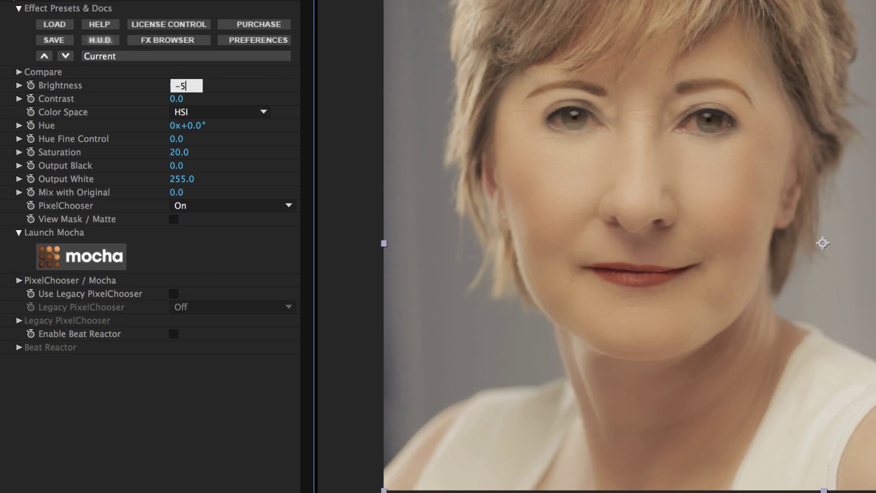
{"action": "key", "text": "Return"}
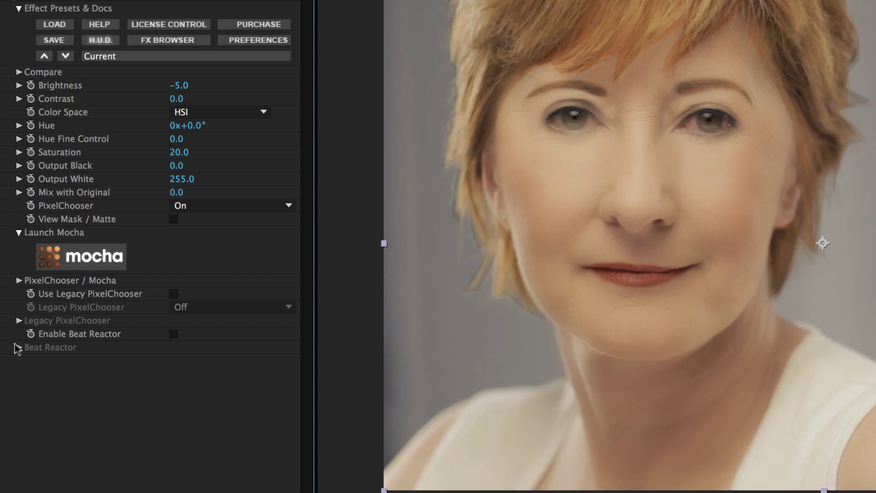
Set the PixelChooser mask feather of the hair's Color Correction to 15.
{"action": "left_click", "coordinate": [19, 281]}
{"action": "left_click", "coordinate": [32, 338]}
{"action": "scroll", "coordinate": [38, 274], "scroll_direction": "down", "scroll_amount": 3}
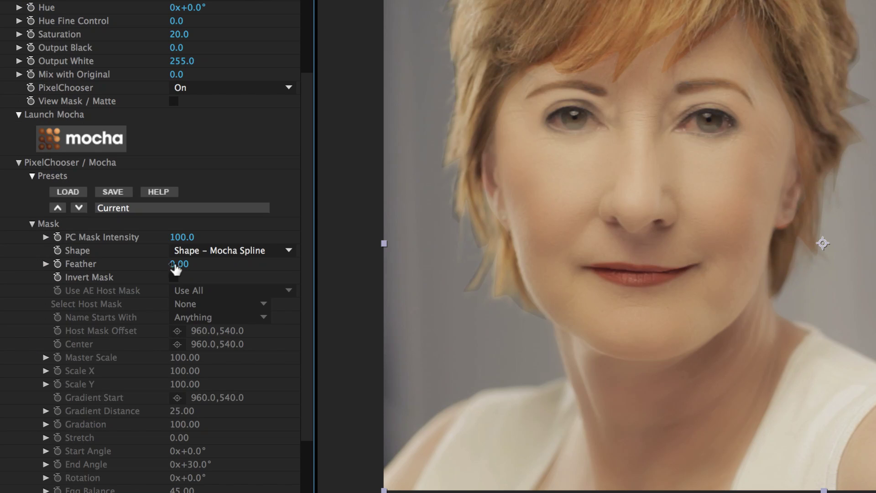
{"action": "left_click", "coordinate": [177, 265]}
{"action": "key", "text": "Return"}
{"action": "left_click", "coordinate": [182, 261]}
{"action": "type", "text": "1-0"}
{"action": "key", "text": "Return"}
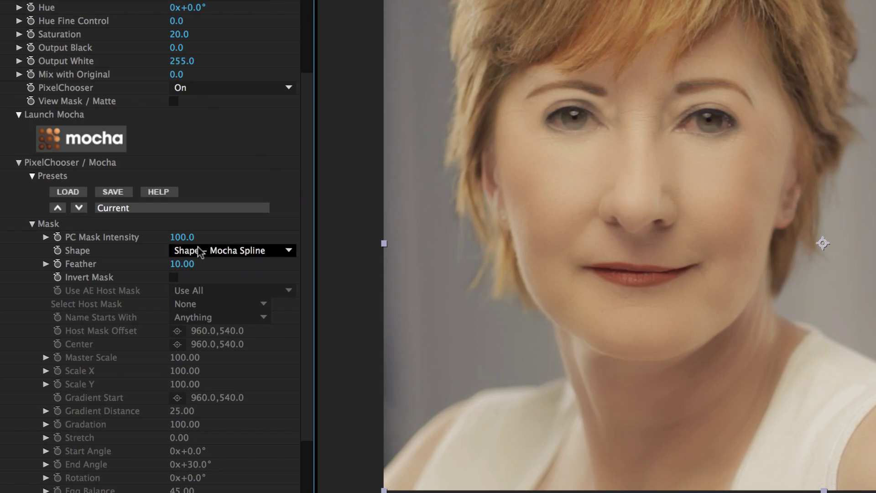
{"action": "left_click", "coordinate": [180, 264]}
{"action": "type", "text": "15"}
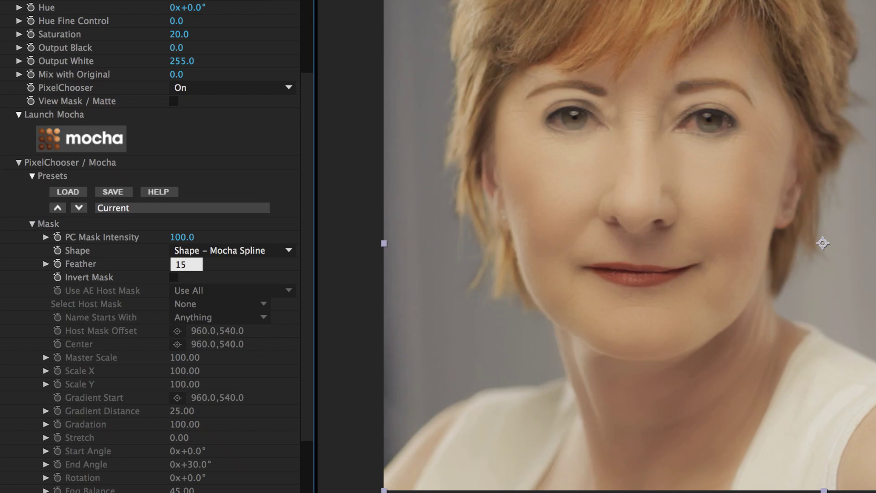
{"action": "key", "text": "Return"}
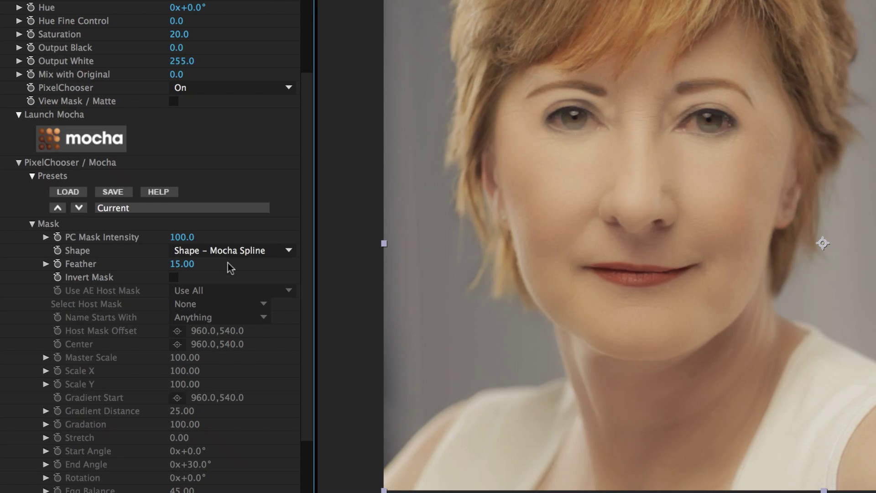
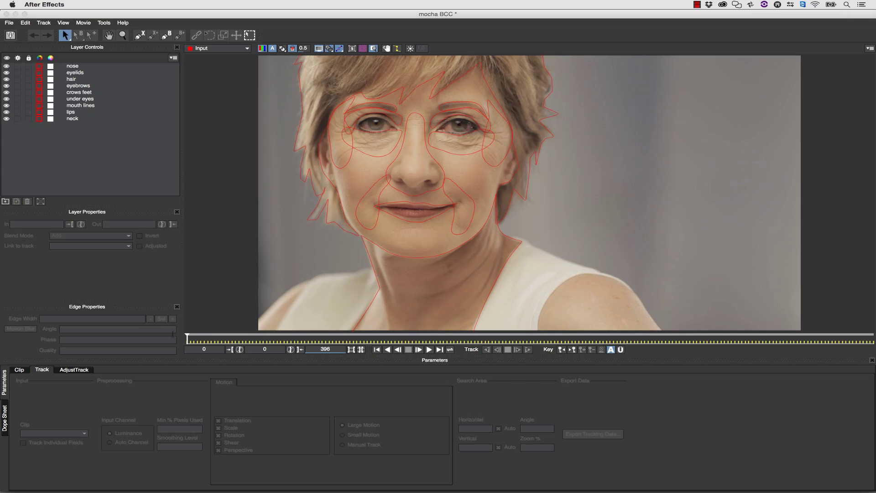
At frame 130, outline the woman's eye on the left of the image with a closed X-spline on a new mocha layer.
{"action": "left_click_drag", "start_coordinate": [191, 338], "coordinate": [413, 351]}
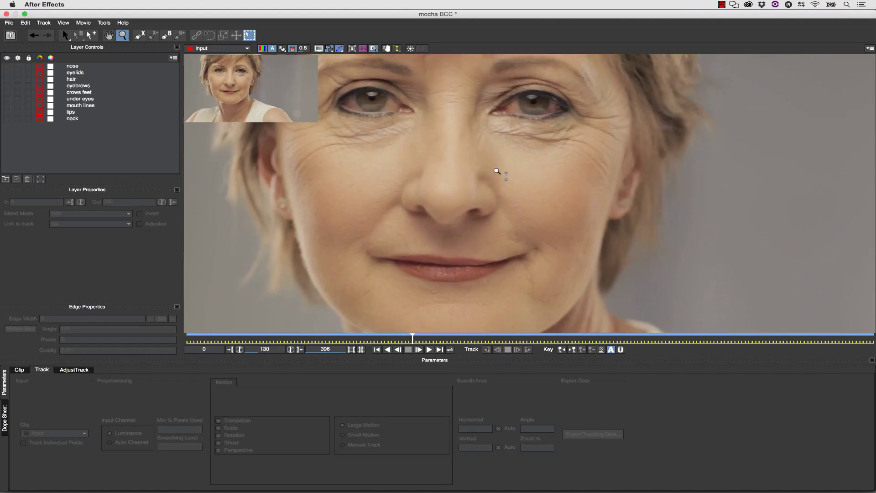
{"action": "key", "text": "x"}
{"action": "left_click_drag", "start_coordinate": [497, 170], "coordinate": [524, 194]}
{"action": "key", "text": "z"}
{"action": "key", "text": "super+l"}
{"action": "left_click", "coordinate": [293, 213]}
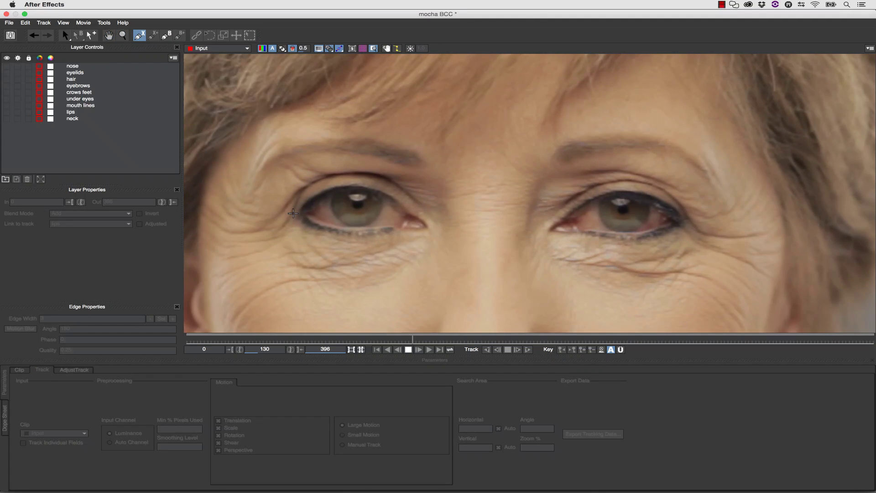
{"action": "left_click", "coordinate": [304, 201]}
{"action": "left_click", "coordinate": [321, 190]}
{"action": "left_click", "coordinate": [343, 184]}
{"action": "left_click", "coordinate": [363, 183]}
{"action": "left_click", "coordinate": [370, 186]}
{"action": "left_click", "coordinate": [386, 192]}
{"action": "left_click", "coordinate": [399, 201]}
{"action": "left_click", "coordinate": [410, 212]}
{"action": "left_click", "coordinate": [426, 219]}
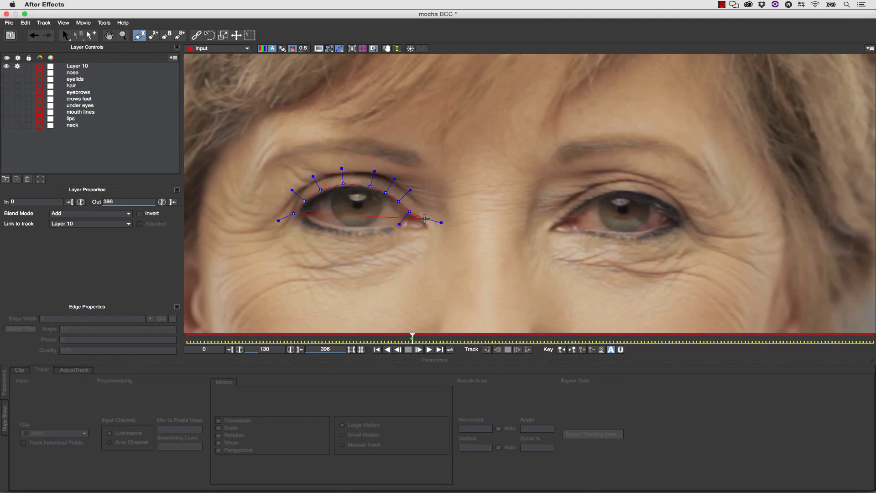
{"action": "left_click", "coordinate": [427, 232]}
{"action": "left_click", "coordinate": [411, 229]}
{"action": "left_click", "coordinate": [384, 231]}
{"action": "left_click", "coordinate": [364, 235]}
{"action": "left_click", "coordinate": [336, 233]}
{"action": "left_click", "coordinate": [309, 227]}
{"action": "left_click", "coordinate": [293, 214]}
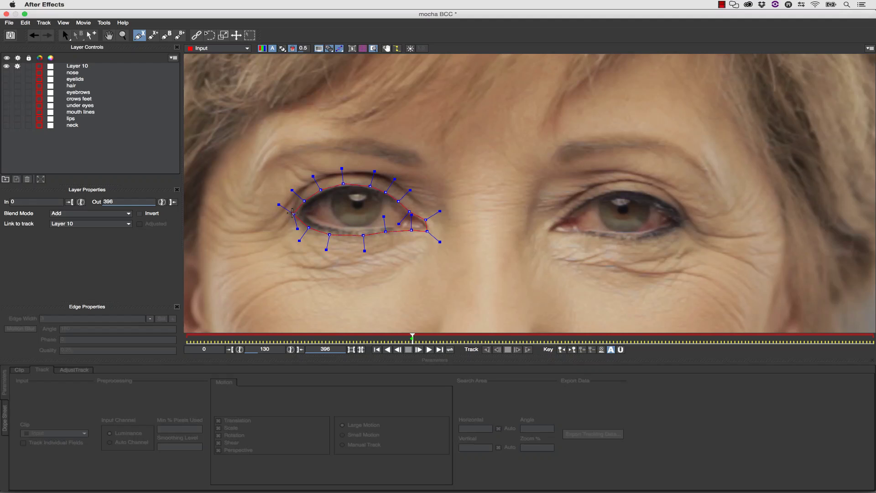
Add a second closed X-spline around the other eye to the same layer.
{"action": "left_click", "coordinate": [152, 35]}
{"action": "left_click", "coordinate": [546, 231]}
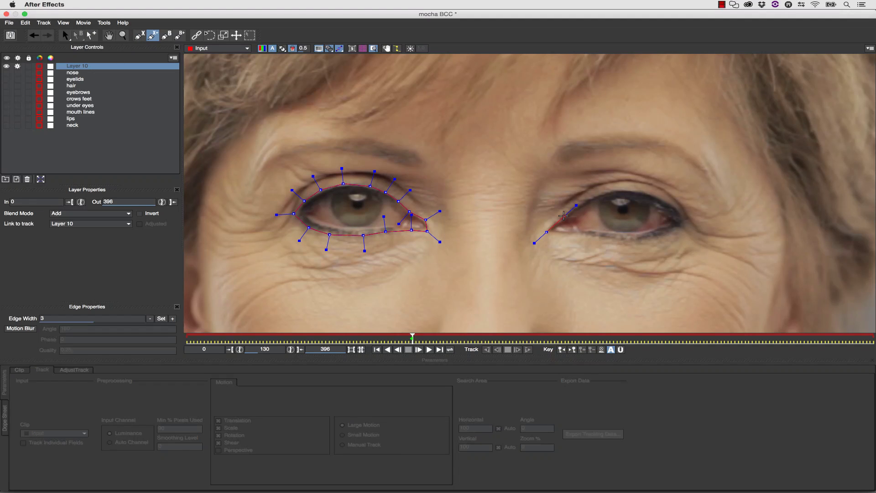
{"action": "left_click", "coordinate": [565, 215]}
{"action": "left_click", "coordinate": [591, 197]}
{"action": "left_click", "coordinate": [617, 188]}
{"action": "left_click", "coordinate": [638, 190]}
{"action": "left_click", "coordinate": [668, 197]}
{"action": "left_click", "coordinate": [680, 213]}
{"action": "left_click", "coordinate": [687, 222]}
{"action": "left_click", "coordinate": [669, 233]}
{"action": "left_click", "coordinate": [643, 238]}
{"action": "left_click", "coordinate": [620, 239]}
{"action": "left_click", "coordinate": [588, 235]}
{"action": "left_click", "coordinate": [572, 234]}
{"action": "left_click", "coordinate": [546, 232]}
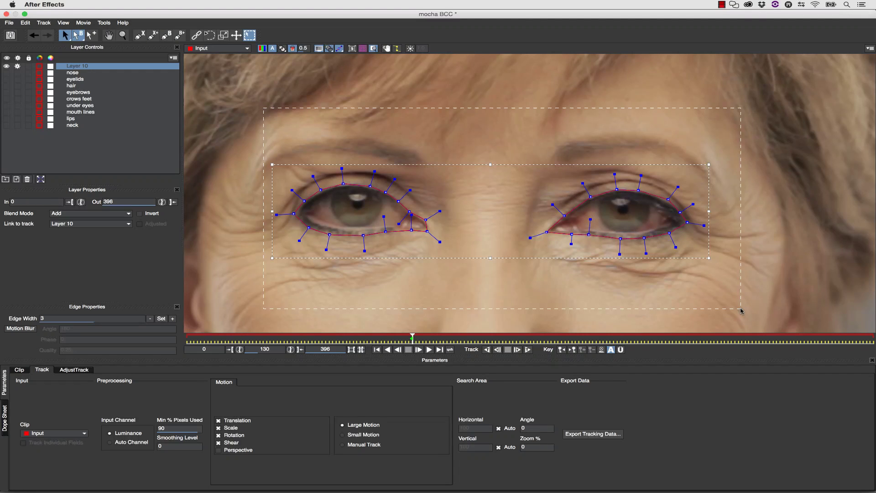
Tighten the curve of all points on both eye splines and rename the layer eyes.
{"action": "left_click_drag", "start_coordinate": [740, 308], "coordinate": [767, 319]}
{"action": "left_click_drag", "start_coordinate": [704, 226], "coordinate": [693, 224]}
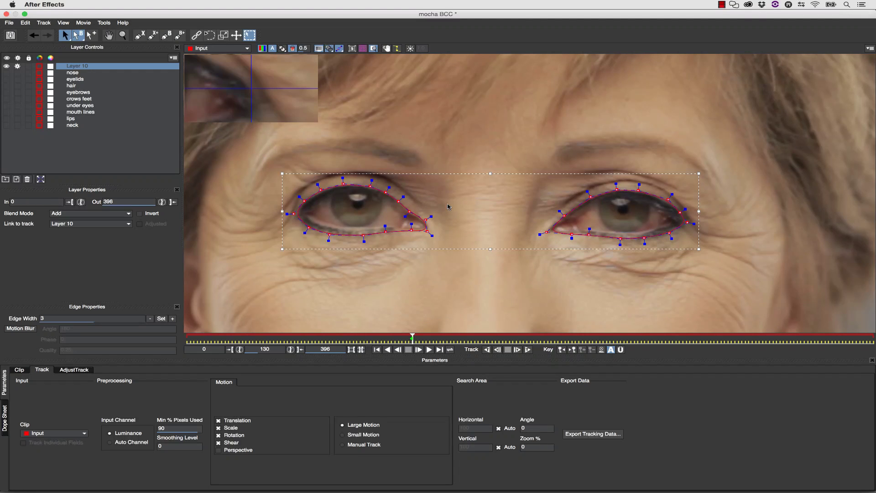
{"action": "double_click", "coordinate": [78, 66]}
{"action": "type", "text": "eyes"}
{"action": "key", "text": "Return"}
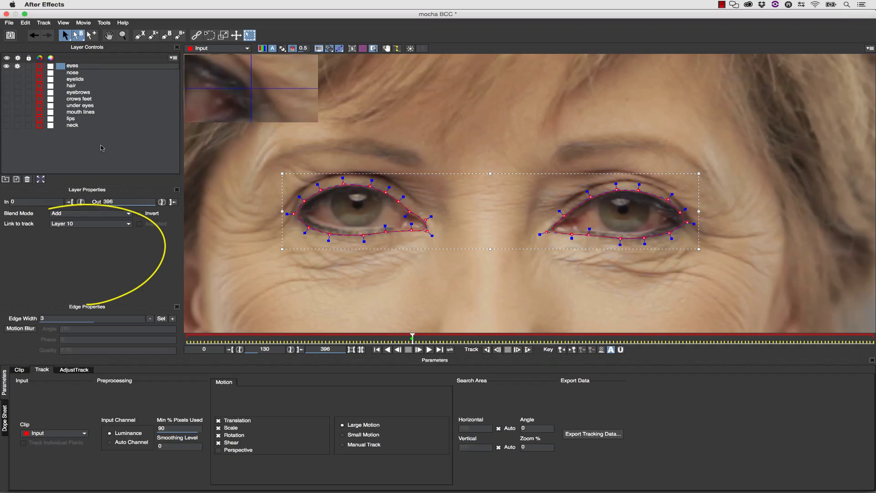
Link the eyes layer to the under eyes track and return to the first frame.
{"action": "left_click", "coordinate": [82, 224]}
{"action": "left_click", "coordinate": [65, 245]}
{"action": "left_click", "coordinate": [376, 350]}
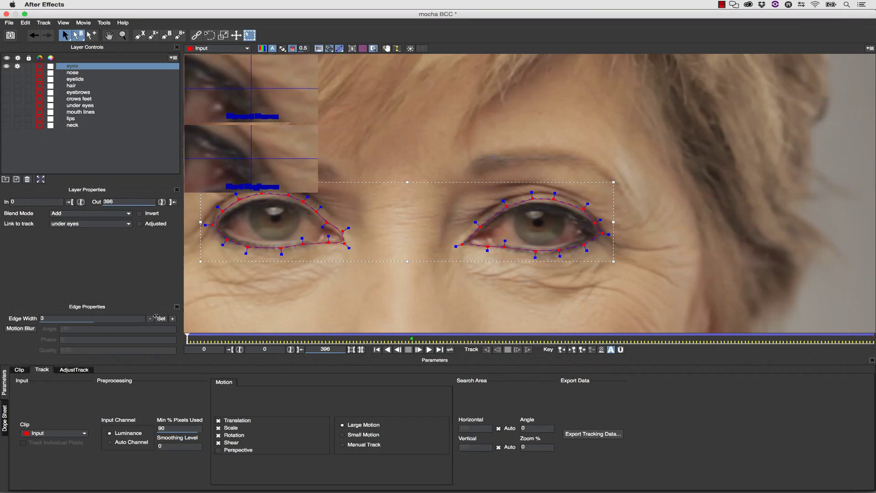
At frame 193, flatten both eye splines onto the closed lids and nudge the points of the right-hand eye to fit its lash line.
{"action": "left_click_drag", "start_coordinate": [379, 341], "coordinate": [521, 338]}
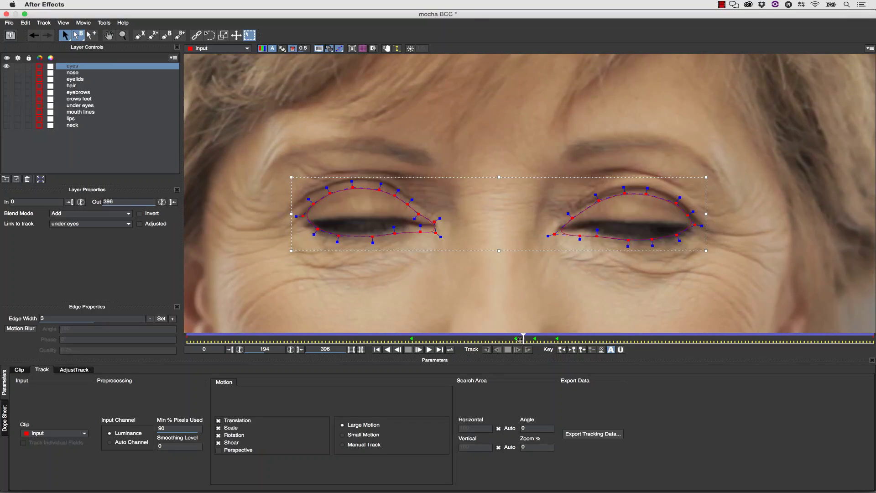
{"action": "left_click_drag", "start_coordinate": [499, 177], "coordinate": [503, 239]}
{"action": "left_click_drag", "start_coordinate": [589, 206], "coordinate": [725, 250]}
{"action": "key", "text": "Down"}
{"action": "key", "text": "Down"}
{"action": "key", "text": "Down"}
{"action": "key", "text": "Down"}
{"action": "key", "text": "Down"}
{"action": "left_click_drag", "start_coordinate": [747, 192], "coordinate": [671, 246]}
{"action": "key", "text": "Up"}
{"action": "key", "text": "Up"}
{"action": "key", "text": "Up"}
{"action": "left_click_drag", "start_coordinate": [543, 206], "coordinate": [612, 262]}
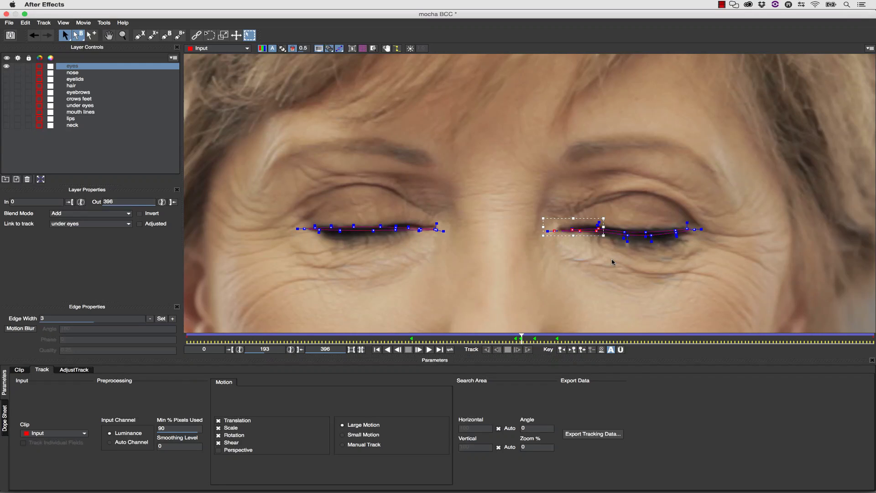
Nudge the inner points of the left-hand eye spline up to follow its closed lash line.
{"action": "left_click_drag", "start_coordinate": [452, 247], "coordinate": [391, 194]}
{"action": "key", "text": "Up"}
{"action": "key", "text": "Up"}
{"action": "key", "text": "Up"}
{"action": "left_click_drag", "start_coordinate": [387, 243], "coordinate": [298, 213]}
{"action": "left_click", "coordinate": [316, 207]}
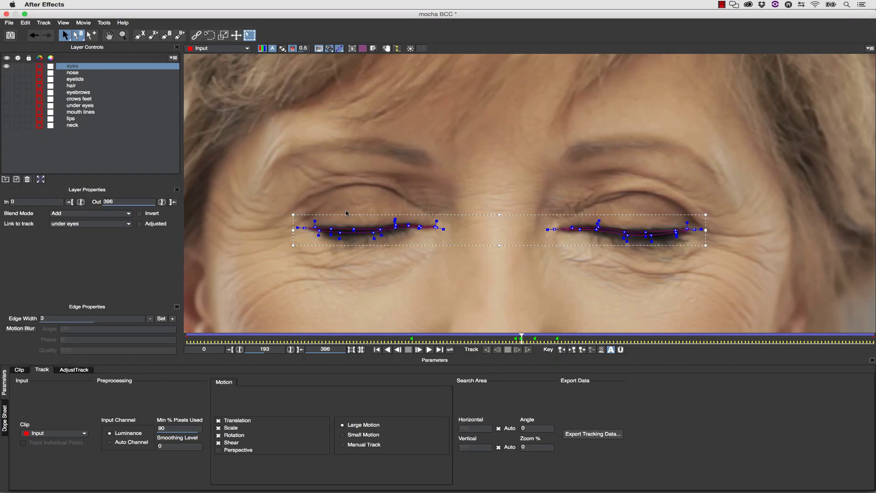
Reshape the eye splines at frame 196 to fit the half-open eyes and scrub on to the clip's end.
{"action": "left_click_drag", "start_coordinate": [521, 337], "coordinate": [527, 338]}
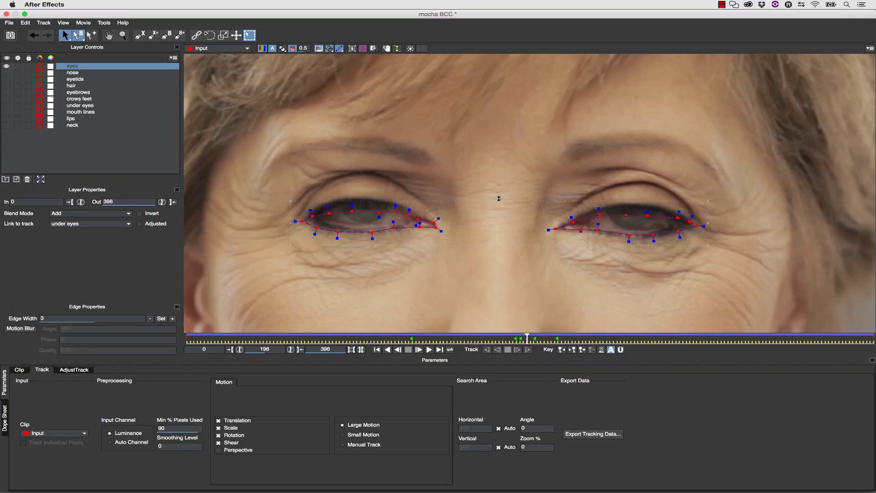
{"action": "left_click_drag", "start_coordinate": [499, 198], "coordinate": [499, 192]}
{"action": "left_click_drag", "start_coordinate": [289, 154], "coordinate": [385, 212]}
{"action": "left_click_drag", "start_coordinate": [378, 205], "coordinate": [380, 198]}
{"action": "left_click_drag", "start_coordinate": [527, 338], "coordinate": [874, 338]}
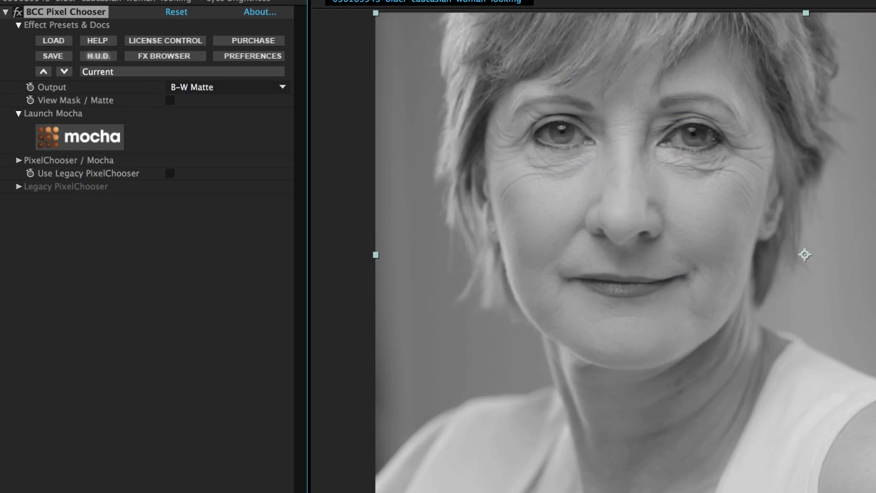
Set the BCC Pixel Chooser output to Stencil Alpha and its matte channel to None.
{"action": "left_click", "coordinate": [223, 88]}
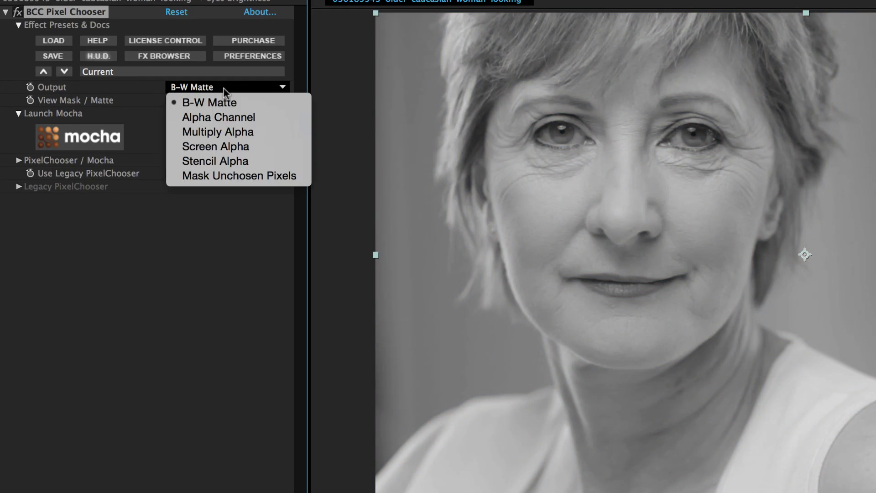
{"action": "left_click", "coordinate": [215, 161]}
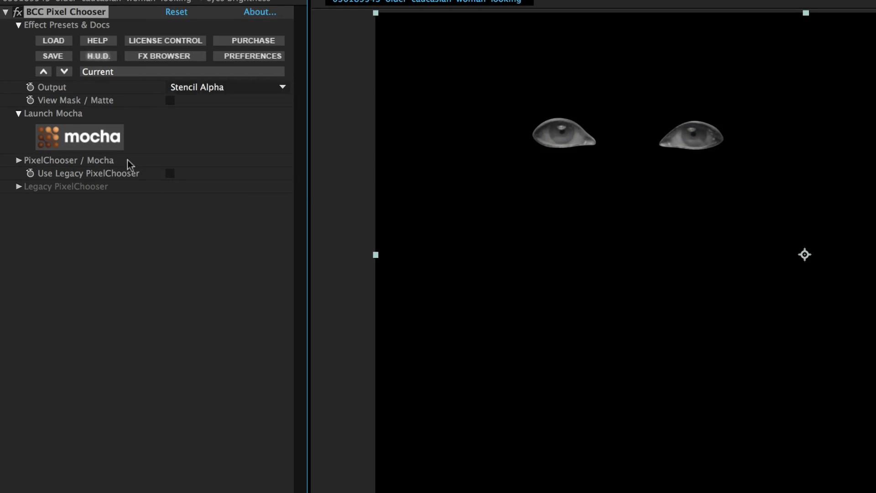
{"action": "left_click", "coordinate": [19, 160]}
{"action": "left_click", "coordinate": [32, 233]}
{"action": "scroll", "coordinate": [137, 237], "scroll_direction": "down", "scroll_amount": 2}
{"action": "left_click", "coordinate": [215, 209]}
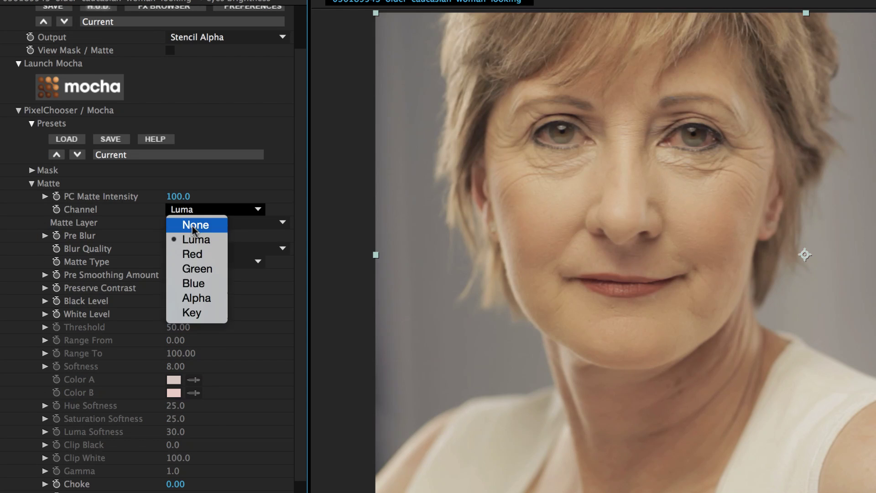
{"action": "left_click", "coordinate": [192, 222]}
Invert the Pixel Chooser's eye mask, set its feather to 6, and collapse the effect.
{"action": "left_click", "coordinate": [32, 170]}
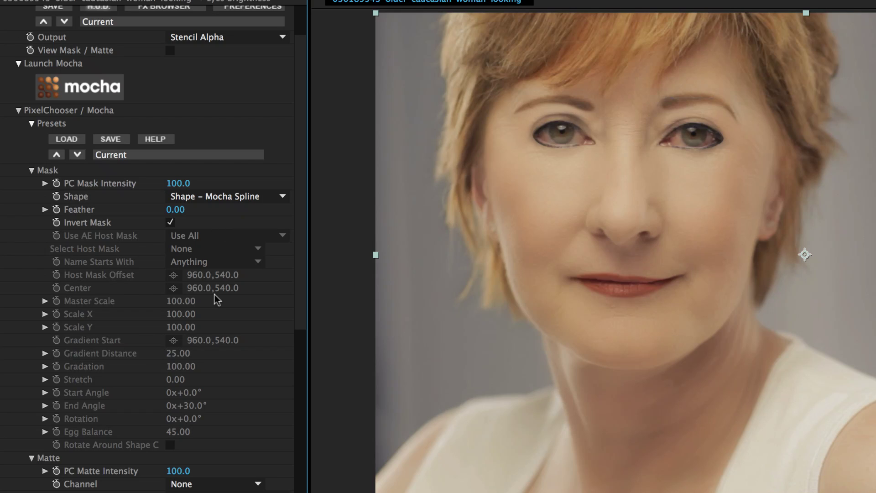
{"action": "scroll", "coordinate": [301, 252], "scroll_direction": "down", "scroll_amount": 1}
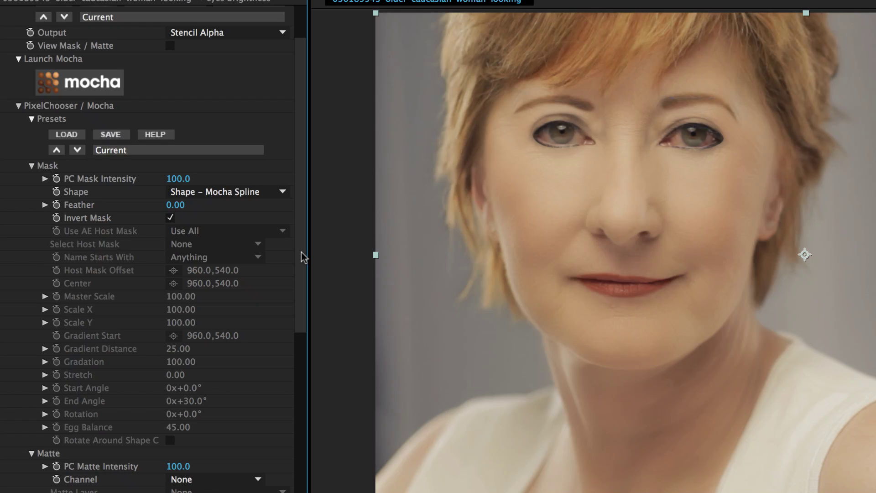
{"action": "type", "text": "4"}
{"action": "key", "text": "Return"}
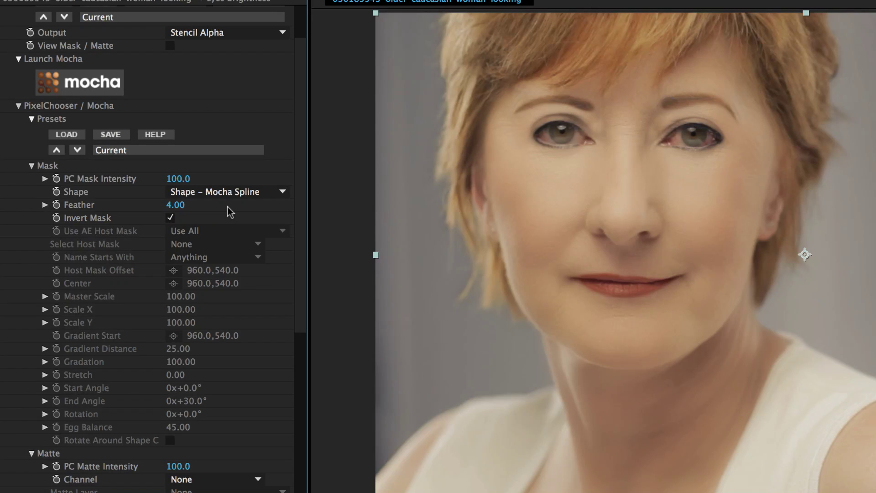
{"action": "left_click", "coordinate": [178, 206]}
{"action": "key", "text": "Return"}
{"action": "scroll", "coordinate": [118, 46], "scroll_direction": "up", "scroll_amount": 3}
{"action": "left_click", "coordinate": [7, 12]}
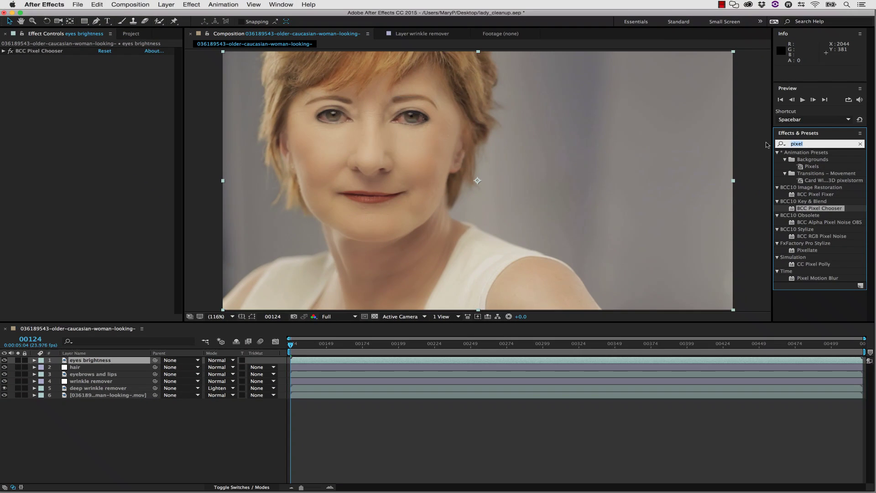
Find BCC Color Correction and apply it to the eyes brightness layer.
{"action": "type", "text": "bcc col"}
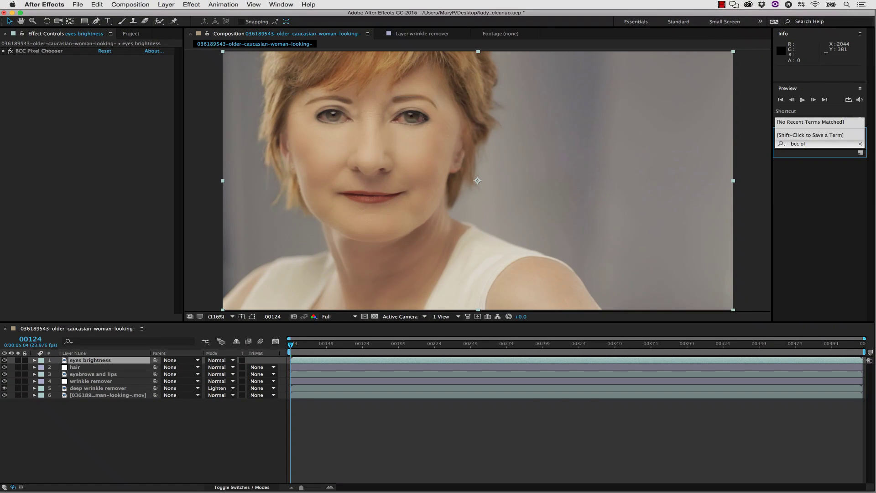
{"action": "type", "text": "or"}
{"action": "left_click_drag", "start_coordinate": [823, 166], "coordinate": [569, 188]}
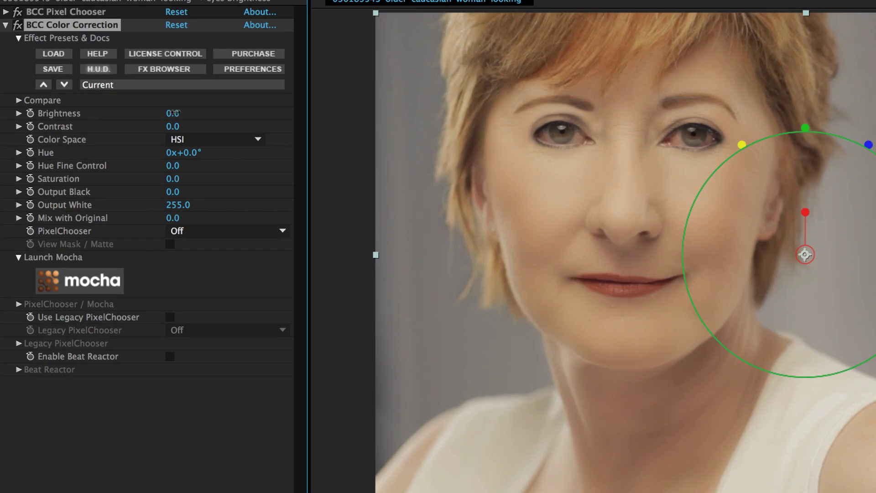
Set the eyes' Color Correction to brightness 22 and saturation -15.
{"action": "left_click_drag", "start_coordinate": [174, 113], "coordinate": [188, 116]}
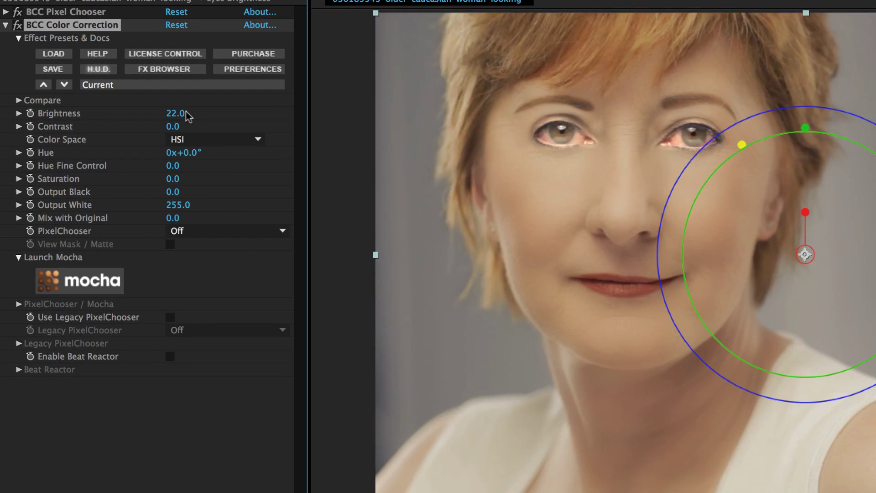
{"action": "left_click", "coordinate": [173, 179]}
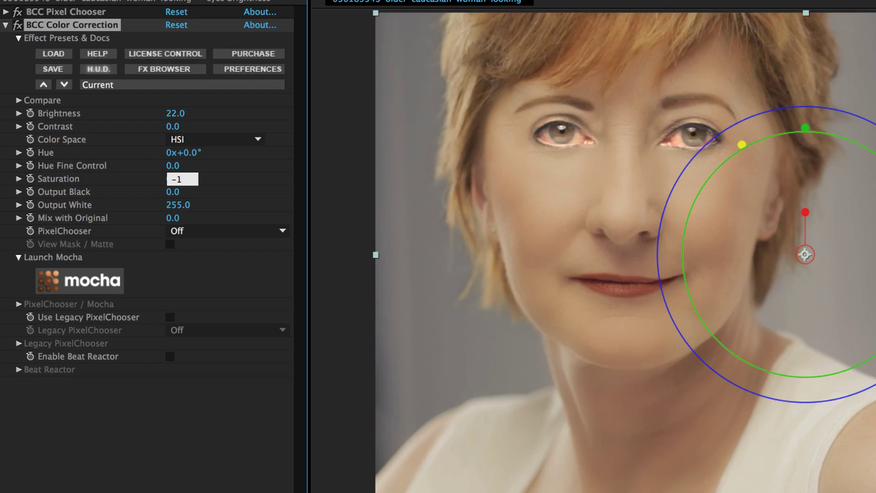
{"action": "left_click", "coordinate": [178, 458]}
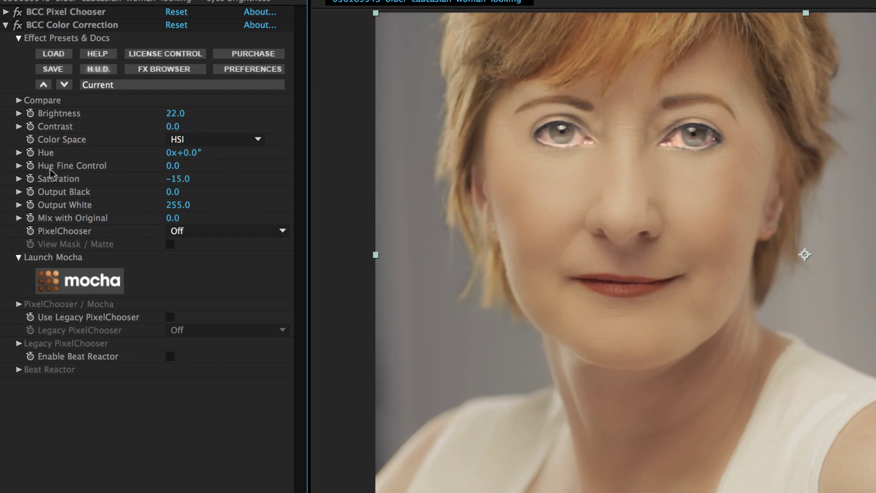
Expand the BCC Pixel Chooser's mask feather control on the eyes brightness layer and launch its mocha project.
{"action": "left_click", "coordinate": [5, 12]}
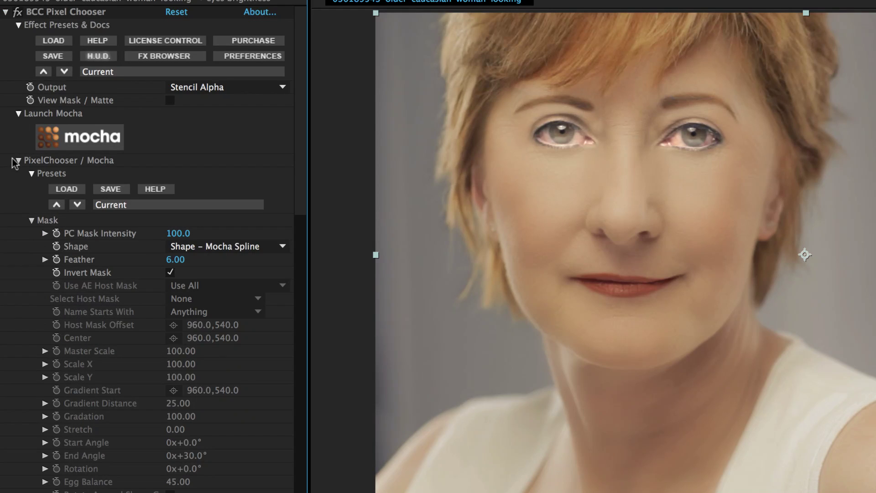
{"action": "left_click", "coordinate": [45, 259]}
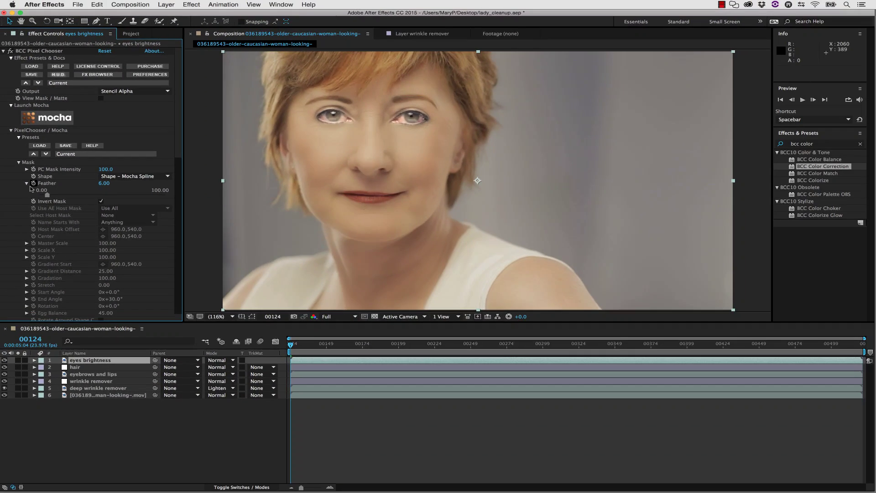
{"action": "left_click", "coordinate": [94, 139]}
{"action": "left_click", "coordinate": [55, 117]}
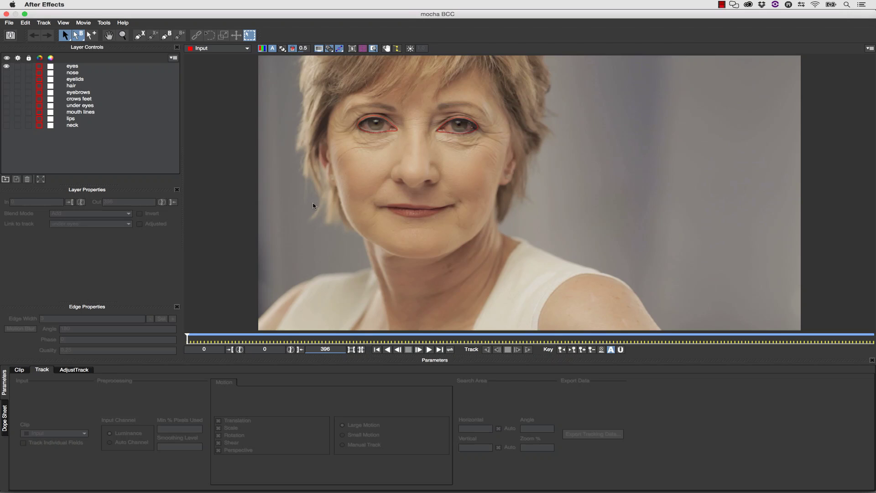
Enable the Überkey option and select the eyes spline in a close view of both eyes.
{"action": "key", "text": "z"}
{"action": "left_click_drag", "start_coordinate": [413, 151], "coordinate": [512, 184]}
{"action": "key", "text": "x"}
{"action": "key", "text": "z"}
{"action": "key", "text": "x"}
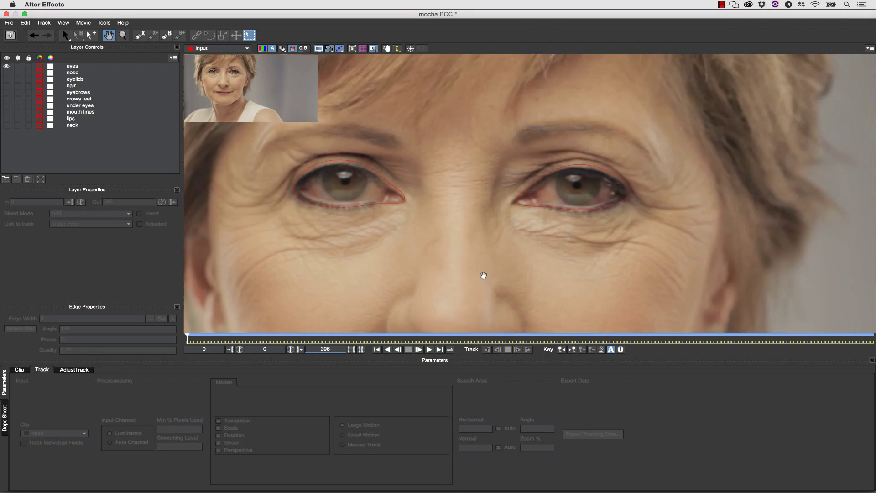
{"action": "key", "text": "z"}
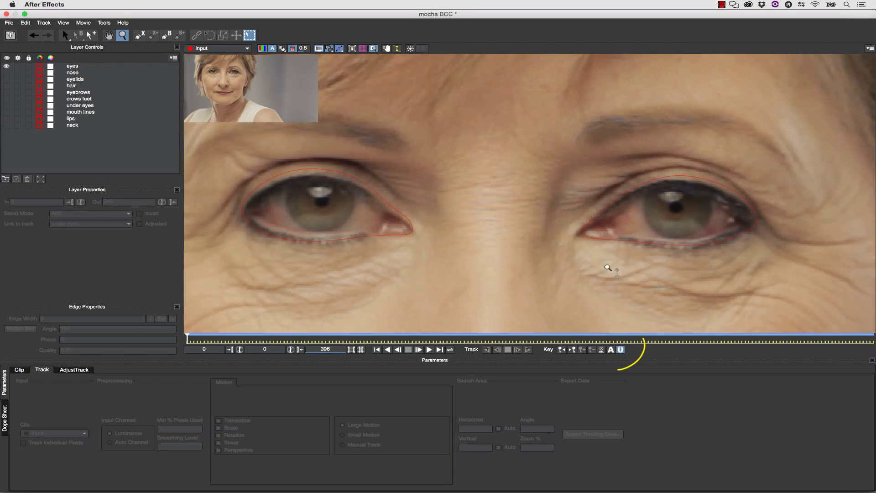
{"action": "key", "text": "s"}
{"action": "left_click", "coordinate": [655, 187]}
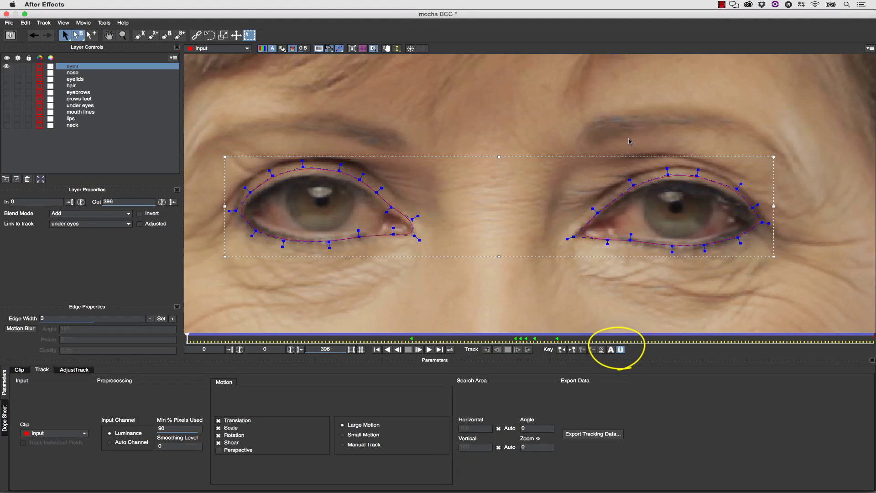
Select all points of both eye splines and squash them slightly from above and below to fit inside the eyelids.
{"action": "left_click", "coordinate": [560, 136]}
{"action": "left_click_drag", "start_coordinate": [206, 103], "coordinate": [862, 307]}
{"action": "left_click_drag", "start_coordinate": [497, 158], "coordinate": [497, 164]}
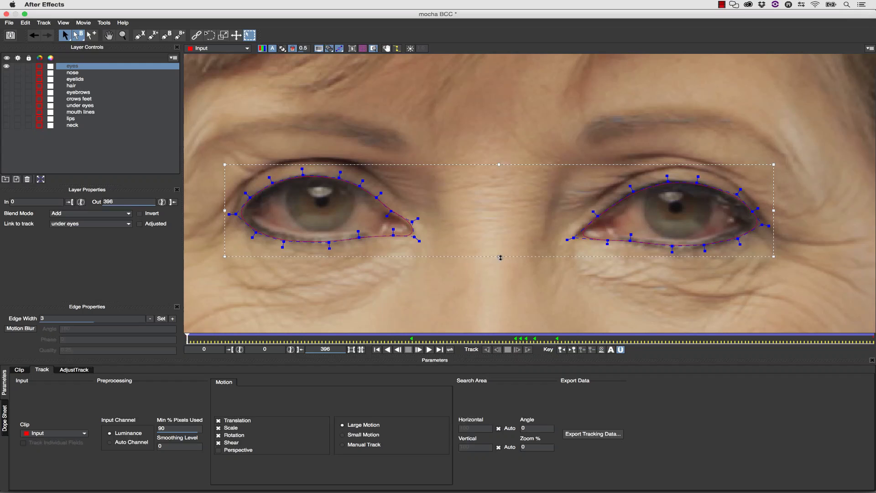
{"action": "left_click_drag", "start_coordinate": [499, 256], "coordinate": [502, 251]}
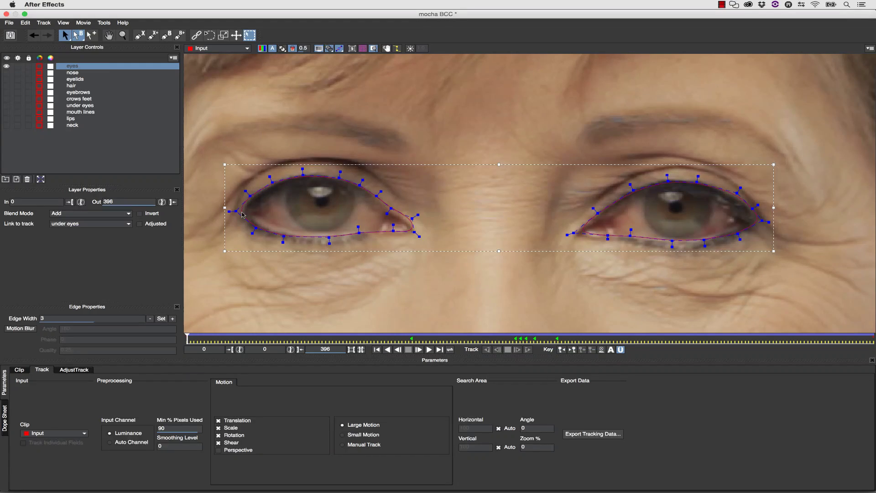
Pull the outer and inner corners of both eye splines inward so they exclude the eyelid edges and tear ducts.
{"action": "left_click_drag", "start_coordinate": [226, 209], "coordinate": [243, 212]}
{"action": "left_click", "coordinate": [373, 48]}
{"action": "left_click_drag", "start_coordinate": [762, 222], "coordinate": [755, 207]}
{"action": "left_click_drag", "start_coordinate": [576, 234], "coordinate": [604, 218]}
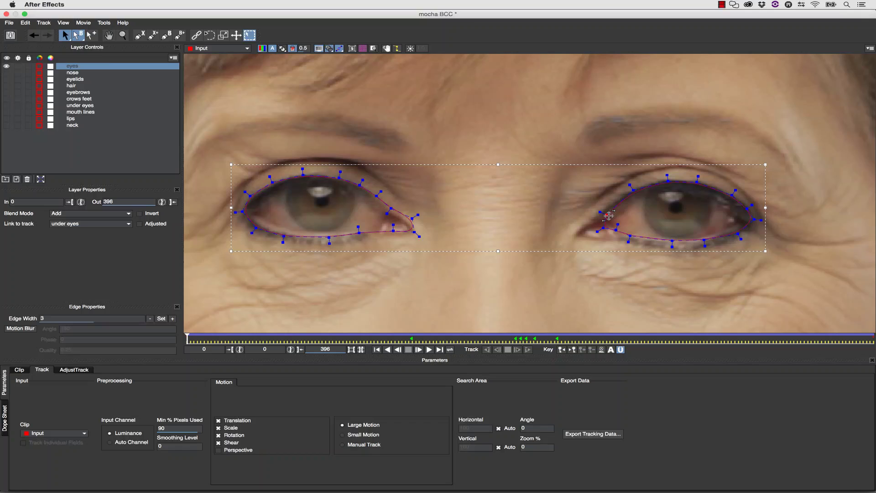
{"action": "mouse_move", "coordinate": [391, 209]}
{"action": "left_mouse_down"}
{"action": "mouse_move", "coordinate": [382, 207]}
{"action": "mouse_move", "coordinate": [397, 225]}
{"action": "mouse_move", "coordinate": [381, 223]}
{"action": "mouse_move", "coordinate": [389, 215]}
{"action": "left_mouse_up"}
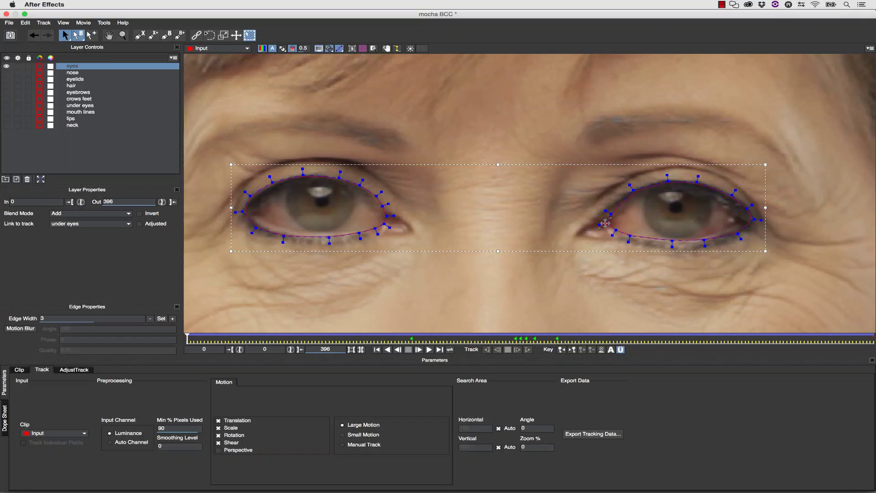
Check the tightened eye mask across the whole clip, and save it back to the effect.
{"action": "key", "text": "super+s"}
{"action": "left_click_drag", "start_coordinate": [186, 337], "coordinate": [873, 338]}
{"action": "left_click", "coordinate": [10, 35]}
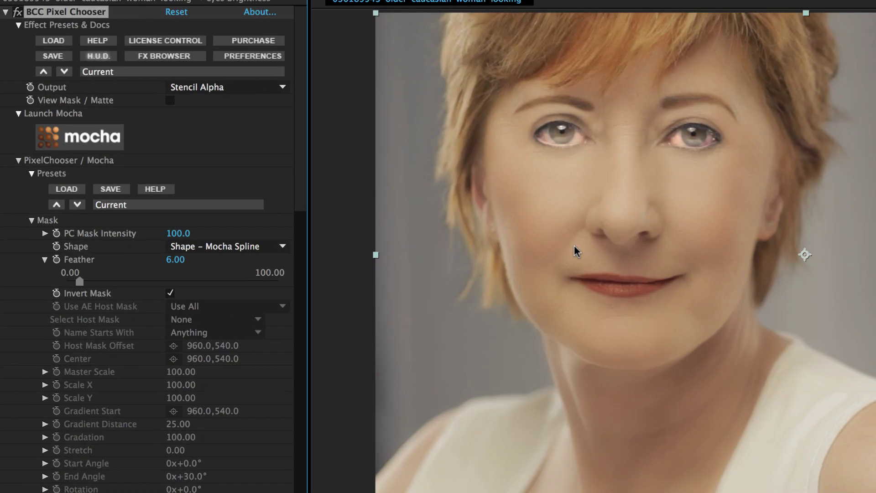
Set the eyes' Color Correction to saturation -25 and brightness 15.
{"action": "left_click", "coordinate": [6, 13]}
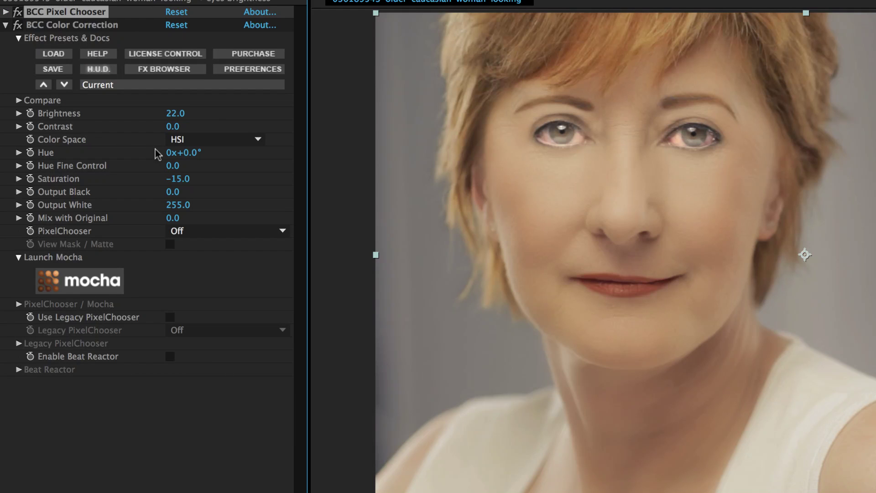
{"action": "left_click", "coordinate": [178, 178]}
{"action": "type", "text": "-25"}
{"action": "key", "text": "Return"}
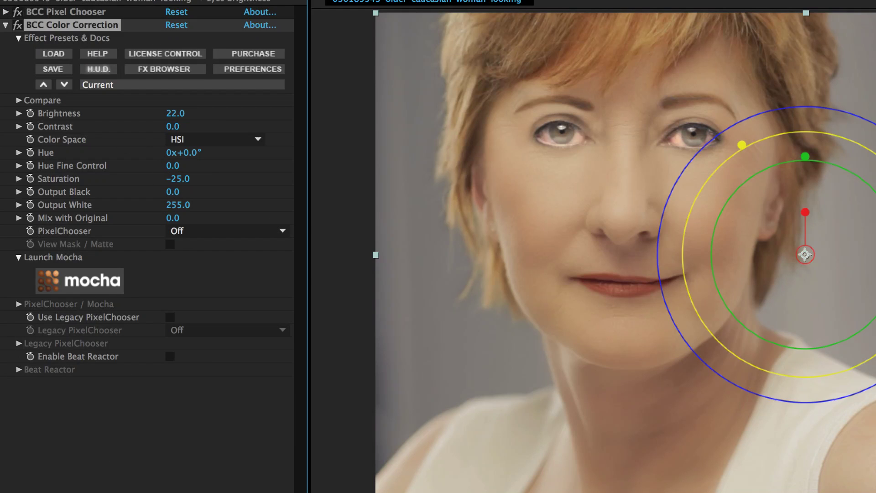
{"action": "left_click", "coordinate": [178, 392]}
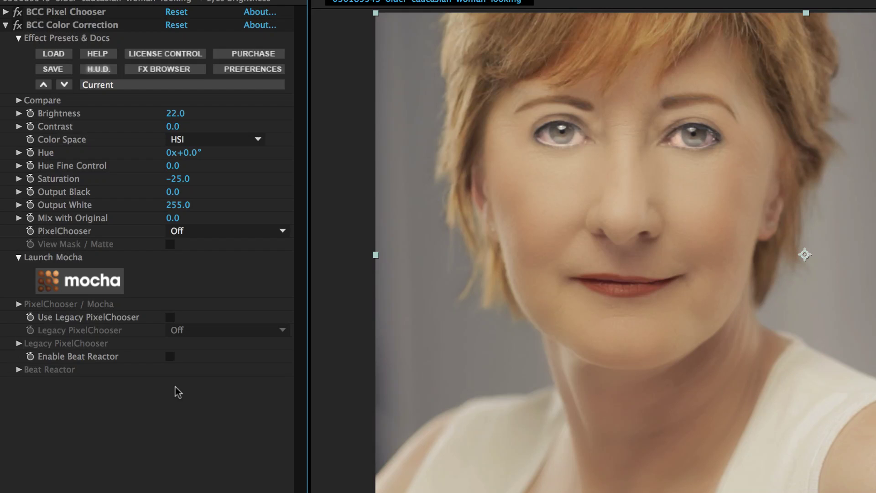
{"action": "left_click", "coordinate": [175, 113]}
{"action": "type", "text": "15"}
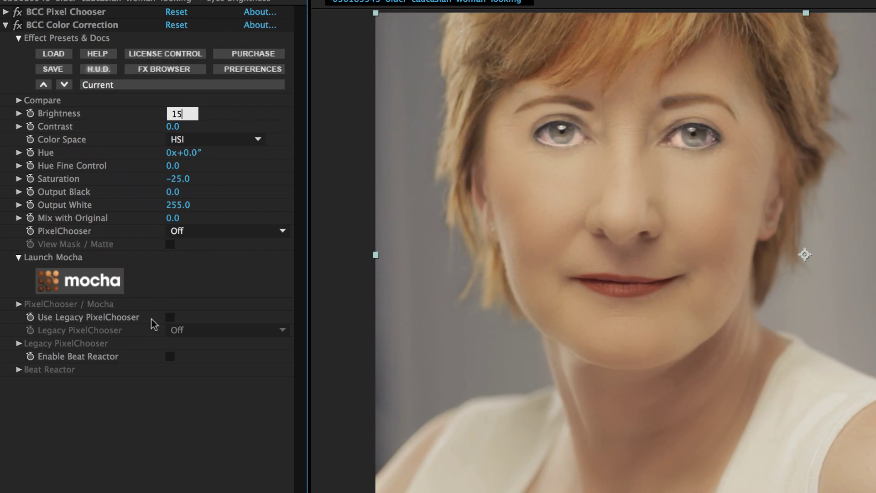
{"action": "key", "text": "Return"}
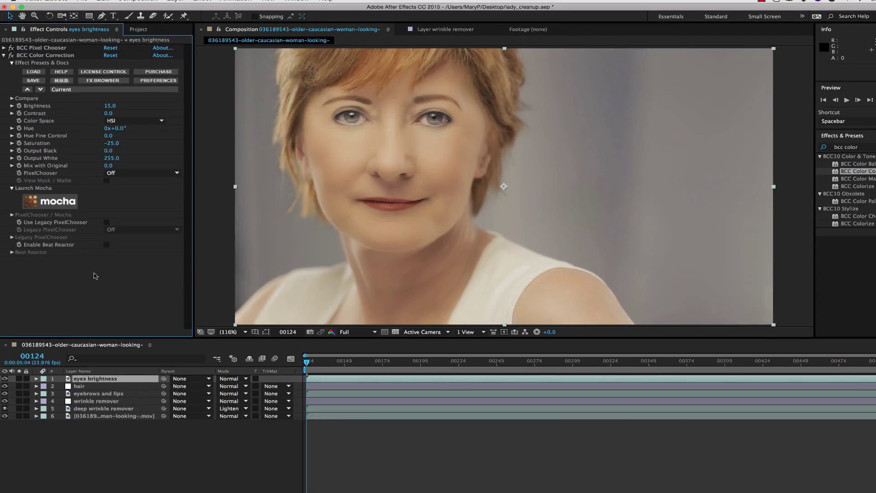
Duplicate the original footage layer to the top of the layer stack and apply BCC Pixel Chooser to the copy.
{"action": "left_click", "coordinate": [89, 396]}
{"action": "key", "text": "super+d"}
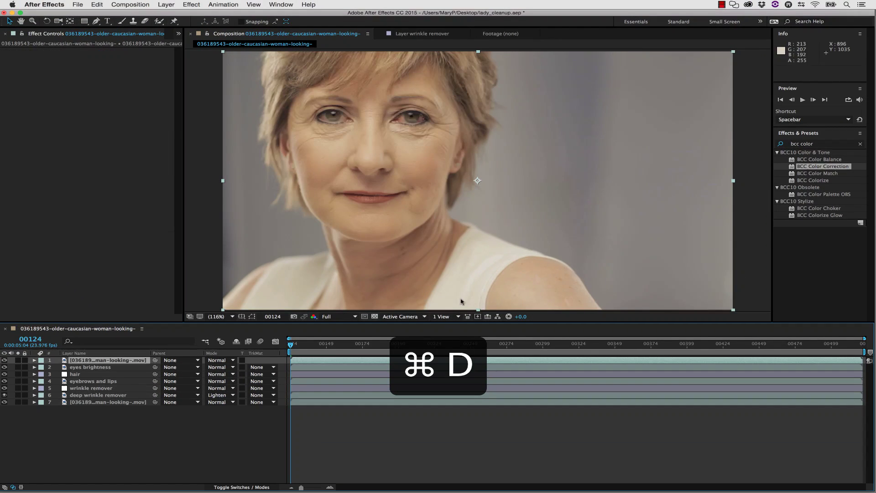
{"action": "left_click", "coordinate": [825, 145]}
{"action": "type", "text": "pixel choo"}
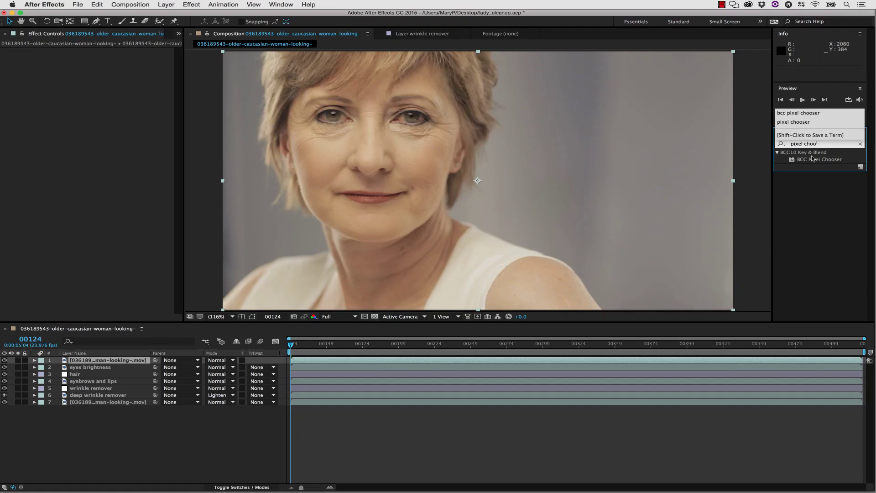
{"action": "left_click_drag", "start_coordinate": [812, 158], "coordinate": [114, 364]}
Launch mocha from the new Pixel Chooser and merge the previously saved mocha project into it.
{"action": "left_click", "coordinate": [47, 117]}
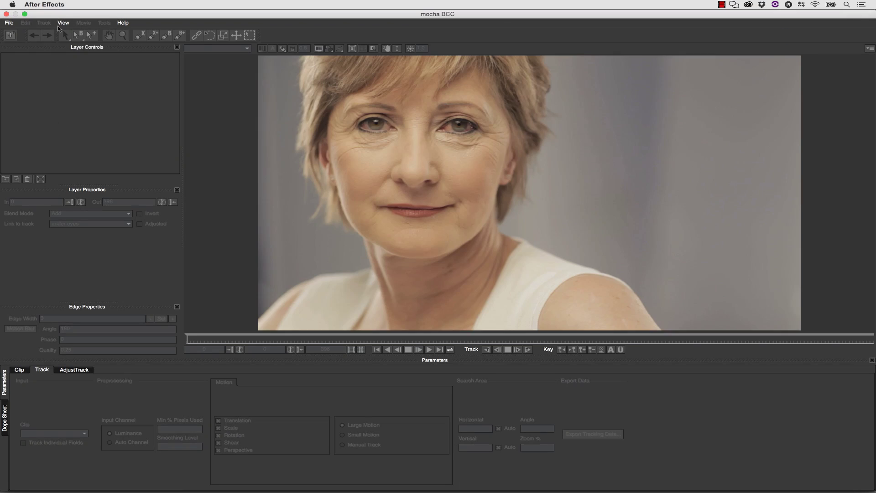
{"action": "left_click", "coordinate": [9, 22]}
{"action": "left_click", "coordinate": [32, 46]}
{"action": "left_click", "coordinate": [147, 90]}
{"action": "left_click", "coordinate": [618, 440]}
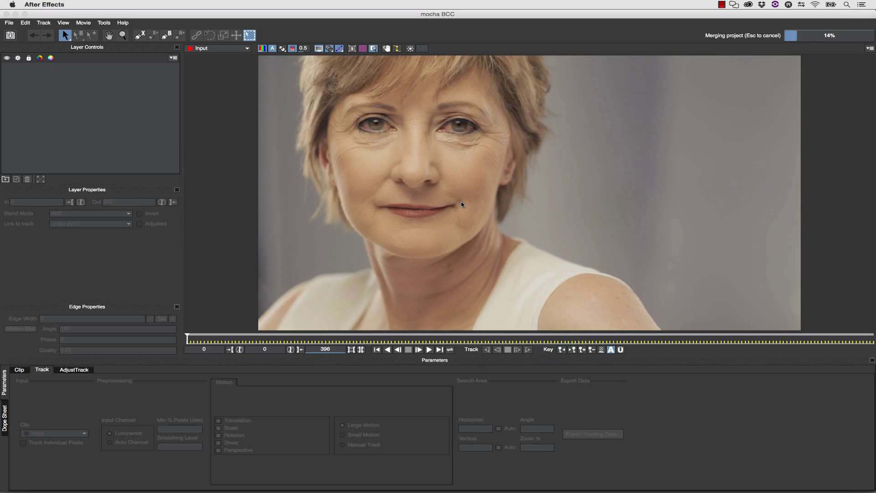
Select the merged project's eyes layer in a close view of both eyes and enable the Überkey option.
{"action": "left_click", "coordinate": [121, 36]}
{"action": "left_click_drag", "start_coordinate": [404, 165], "coordinate": [461, 292]}
{"action": "key", "text": "x"}
{"action": "left_click_drag", "start_coordinate": [460, 292], "coordinate": [424, 152]}
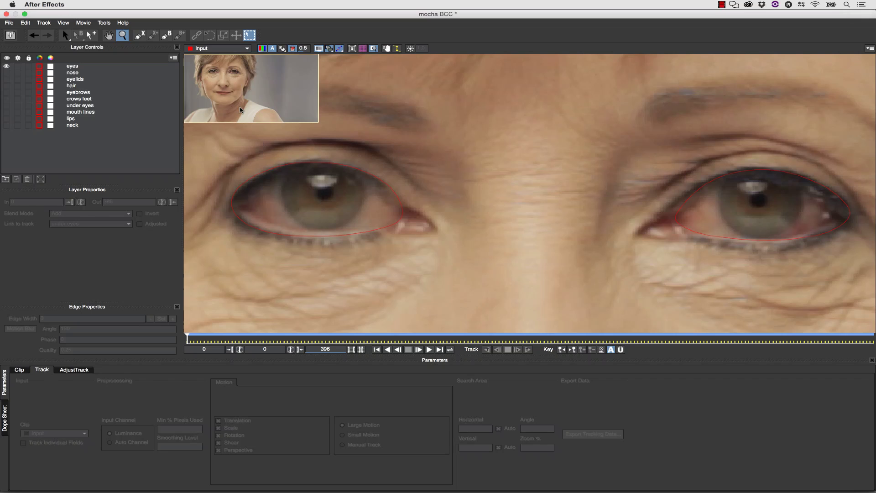
{"action": "key", "text": "s"}
{"action": "left_click", "coordinate": [72, 66]}
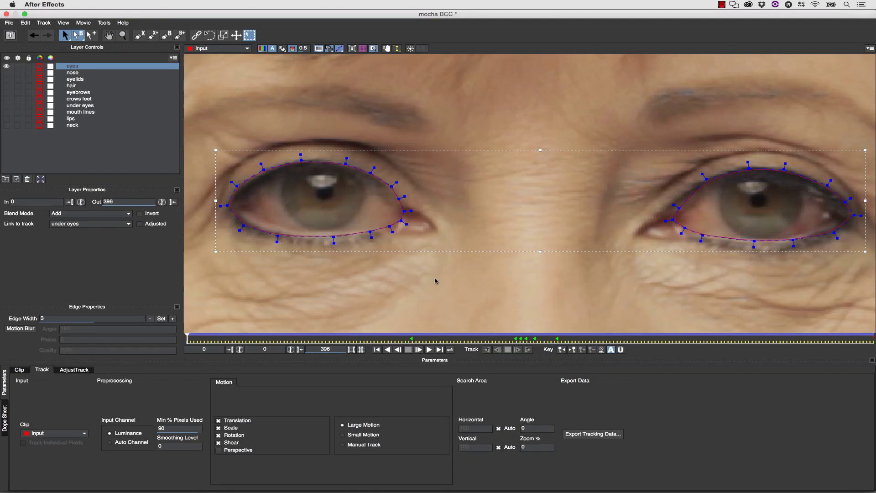
{"action": "left_click", "coordinate": [620, 349]}
Move the spline points of the eye on the picture's left inward to outline only the iris.
{"action": "left_click_drag", "start_coordinate": [237, 186], "coordinate": [290, 172]}
{"action": "left_click_drag", "start_coordinate": [227, 206], "coordinate": [279, 202]}
{"action": "left_click_drag", "start_coordinate": [244, 225], "coordinate": [285, 214]}
{"action": "left_click_drag", "start_coordinate": [277, 235], "coordinate": [324, 230]}
{"action": "left_click_drag", "start_coordinate": [370, 231], "coordinate": [340, 227]}
{"action": "left_click_drag", "start_coordinate": [389, 226], "coordinate": [351, 220]}
{"action": "left_click_drag", "start_coordinate": [405, 211], "coordinate": [371, 196]}
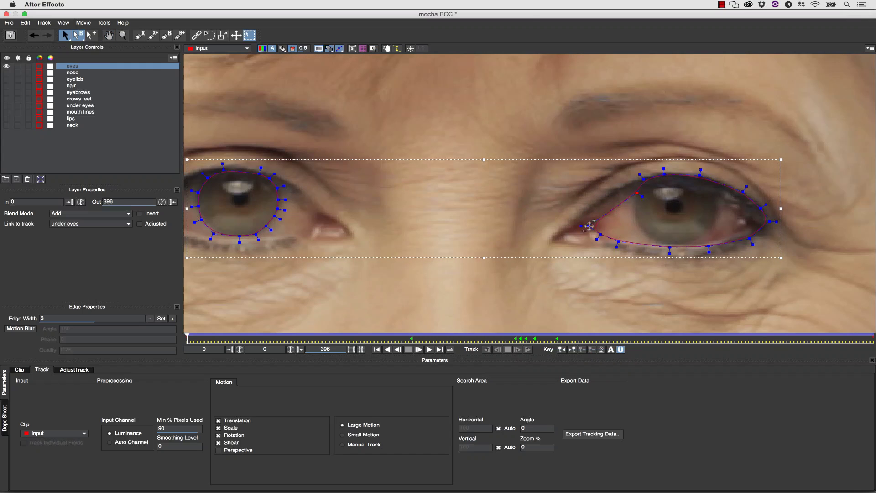
Reshape the spline of the eye on the picture's right so that it follows only the iris.
{"action": "left_click_drag", "start_coordinate": [590, 225], "coordinate": [634, 204]}
{"action": "left_click_drag", "start_coordinate": [601, 234], "coordinate": [637, 214]}
{"action": "left_click_drag", "start_coordinate": [618, 241], "coordinate": [639, 227]}
{"action": "left_click_drag", "start_coordinate": [709, 246], "coordinate": [691, 240]}
{"action": "left_click_drag", "start_coordinate": [749, 239], "coordinate": [706, 234]}
{"action": "left_click_drag", "start_coordinate": [770, 222], "coordinate": [716, 208]}
{"action": "left_click_drag", "start_coordinate": [743, 191], "coordinate": [715, 196]}
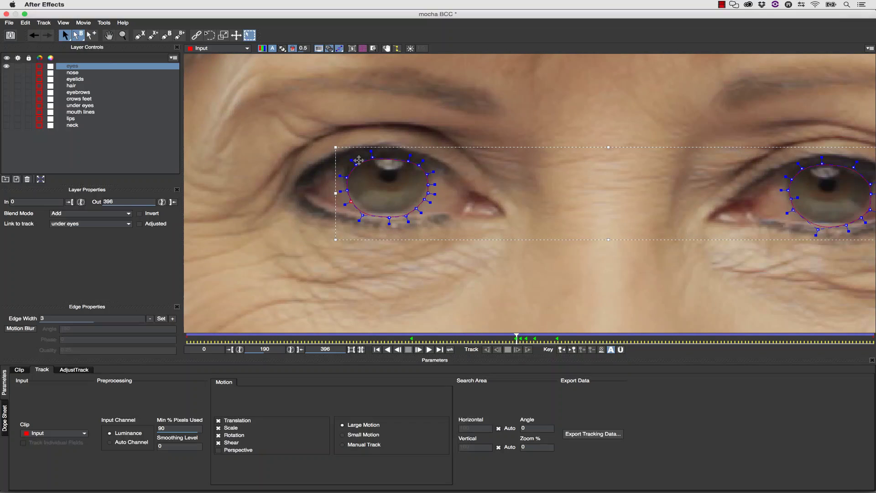
Align the two iris splines with the eyes at frames such as 190, 199 and 214, then save and close mocha.
{"action": "left_click_drag", "start_coordinate": [358, 160], "coordinate": [340, 151]}
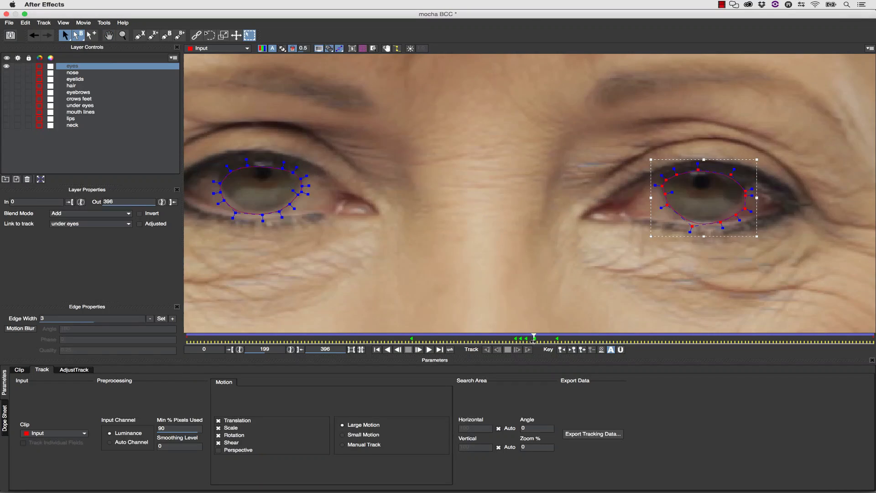
{"action": "left_click", "coordinate": [246, 146]}
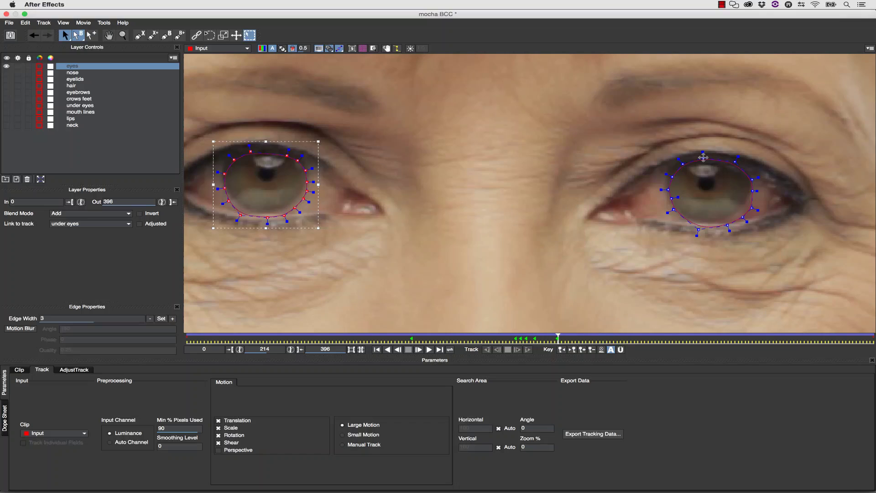
{"action": "left_click", "coordinate": [704, 156]}
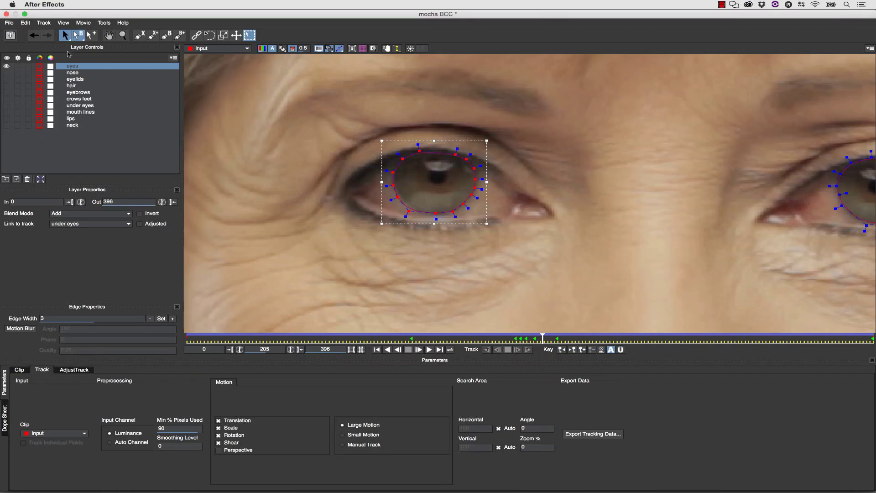
{"action": "left_click", "coordinate": [10, 35]}
{"action": "left_click", "coordinate": [7, 14]}
Set the new Pixel Chooser's output to Stencil Alpha and its matte channel to None.
{"action": "left_click", "coordinate": [137, 91]}
{"action": "left_click", "coordinate": [157, 136]}
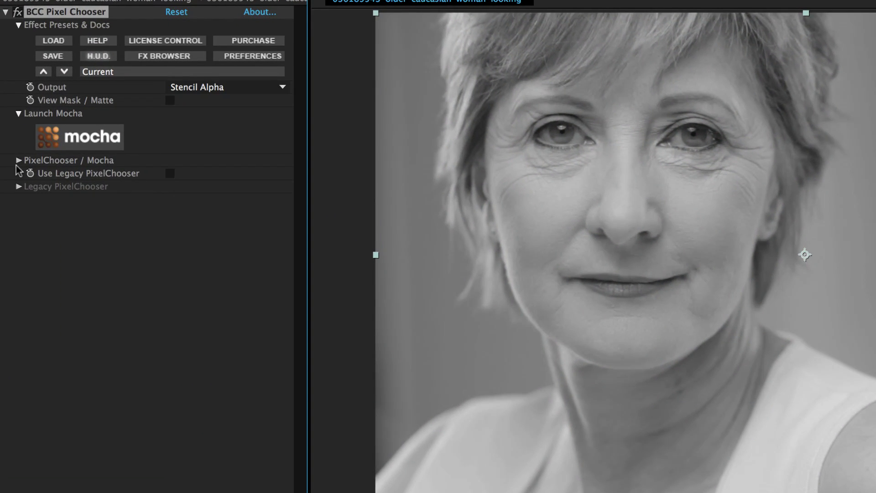
{"action": "left_click", "coordinate": [19, 160]}
{"action": "left_click", "coordinate": [32, 232]}
{"action": "left_click", "coordinate": [185, 210]}
{"action": "left_click", "coordinate": [146, 190]}
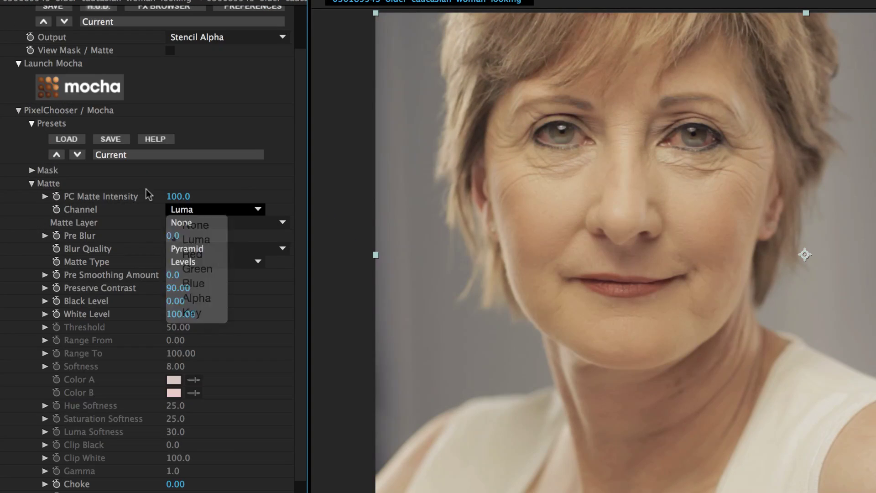
Invert the Pixel Chooser's iris mask, set its feather to 4, and collapse the effect.
{"action": "left_click", "coordinate": [32, 170]}
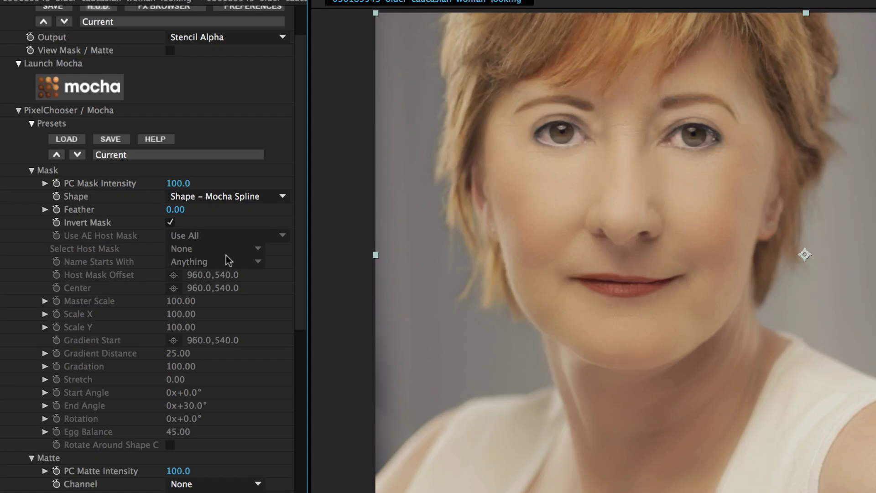
{"action": "left_click", "coordinate": [177, 210]}
{"action": "type", "text": "4"}
{"action": "key", "text": "Return"}
{"action": "scroll", "coordinate": [299, 150], "scroll_direction": "up", "scroll_amount": 3}
{"action": "left_click", "coordinate": [5, 12]}
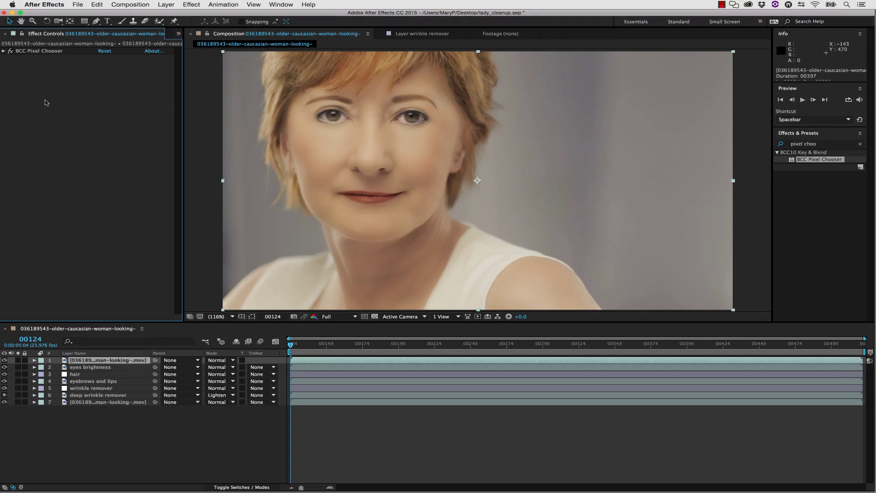
Create an adjustment layer above all other layers and rename it "eyes larger".
{"action": "left_click", "coordinate": [166, 5]}
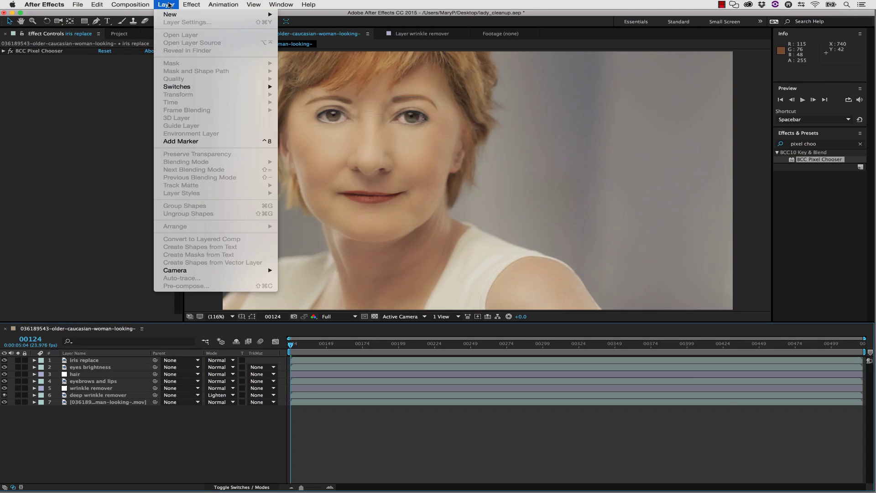
{"action": "mouse_move", "coordinate": [169, 15]}
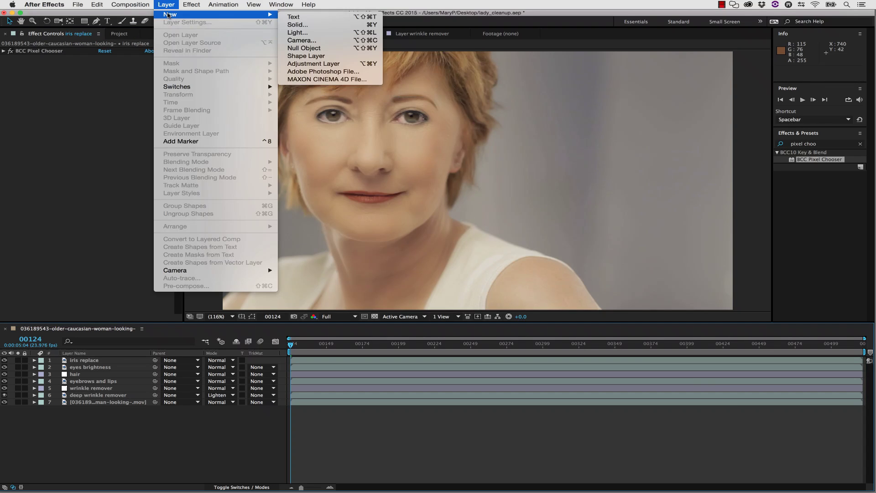
{"action": "left_click", "coordinate": [313, 64]}
{"action": "right_click", "coordinate": [94, 360]}
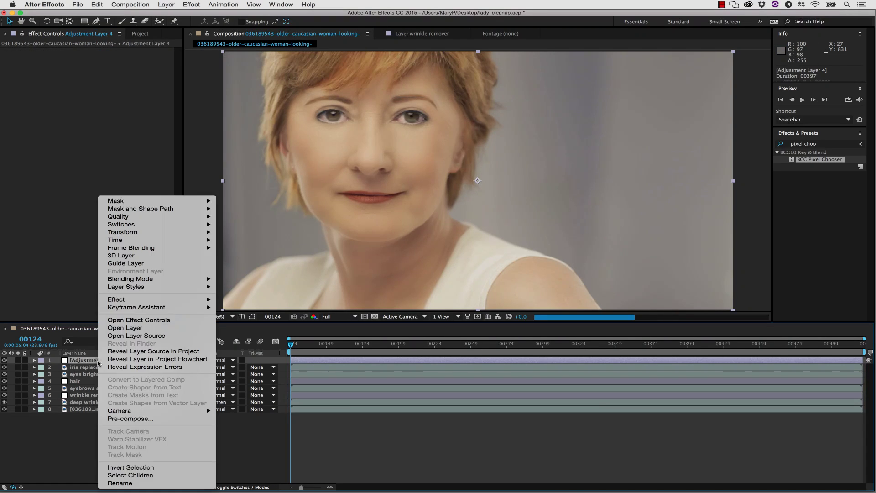
{"action": "left_click", "coordinate": [123, 484]}
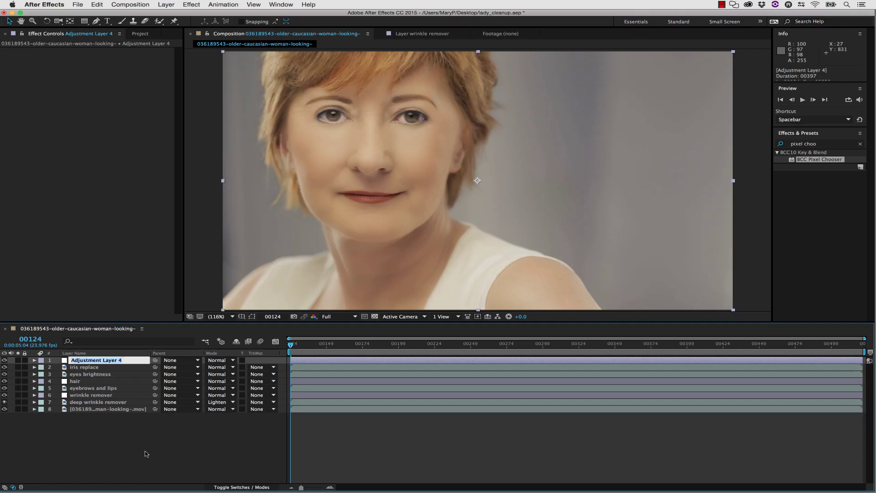
{"action": "type", "text": "eyes larger"}
{"action": "left_click", "coordinate": [148, 478]}
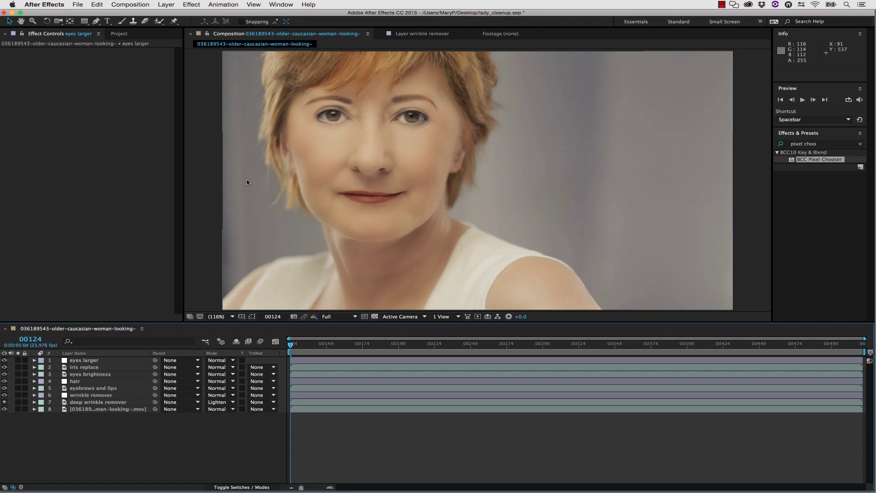
Open the bottom footage layer in mocha AE with the suggested new-project settings and enlarge the mocha window.
{"action": "left_click", "coordinate": [300, 165]}
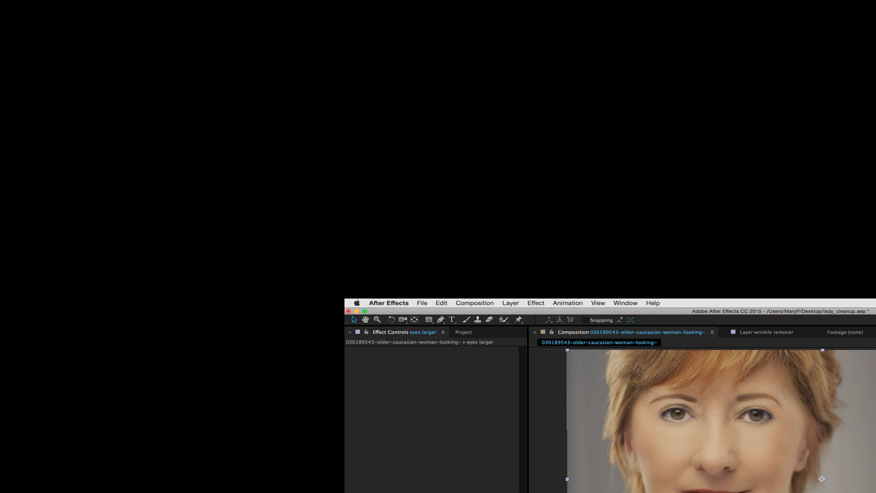
{"action": "key", "text": "super+Down"}
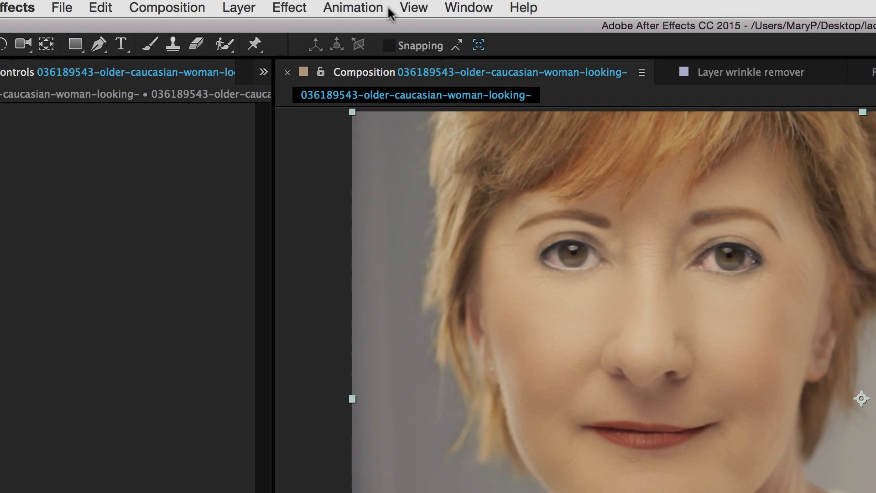
{"action": "left_click", "coordinate": [574, 303]}
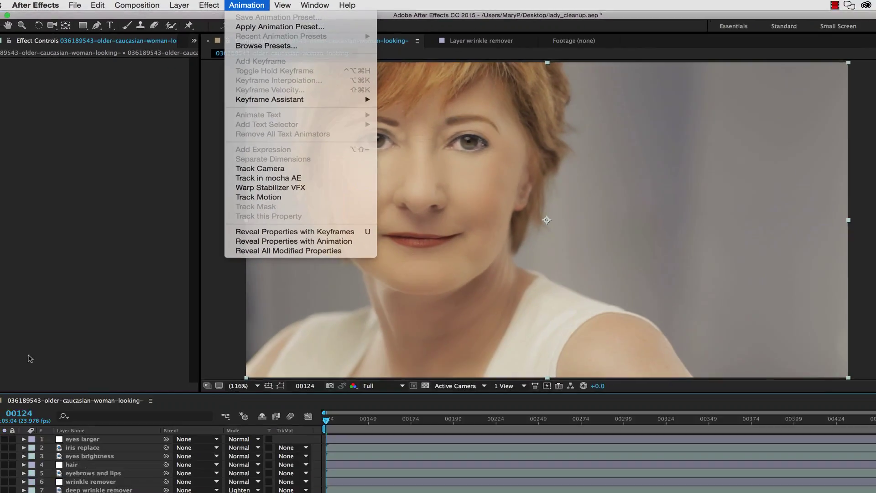
{"action": "left_click", "coordinate": [29, 357]}
{"action": "mouse_move", "coordinate": [794, 481]}
{"action": "left_click", "coordinate": [721, 481]}
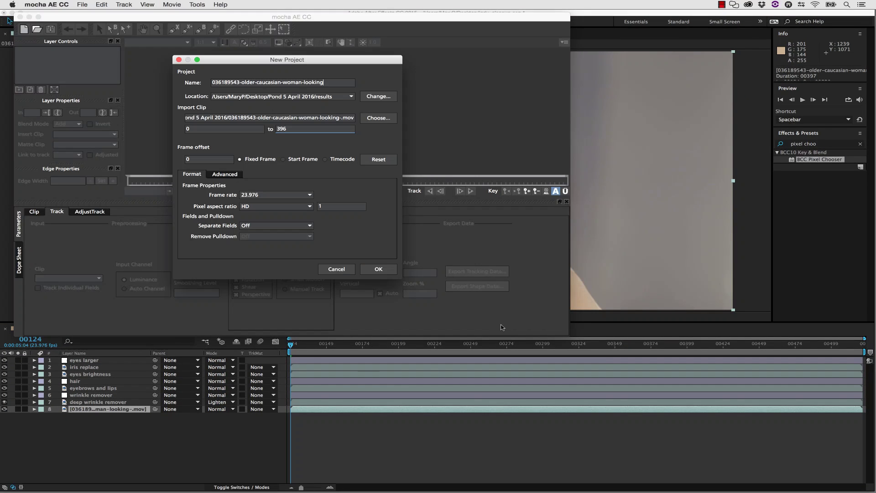
{"action": "left_click", "coordinate": [388, 267]}
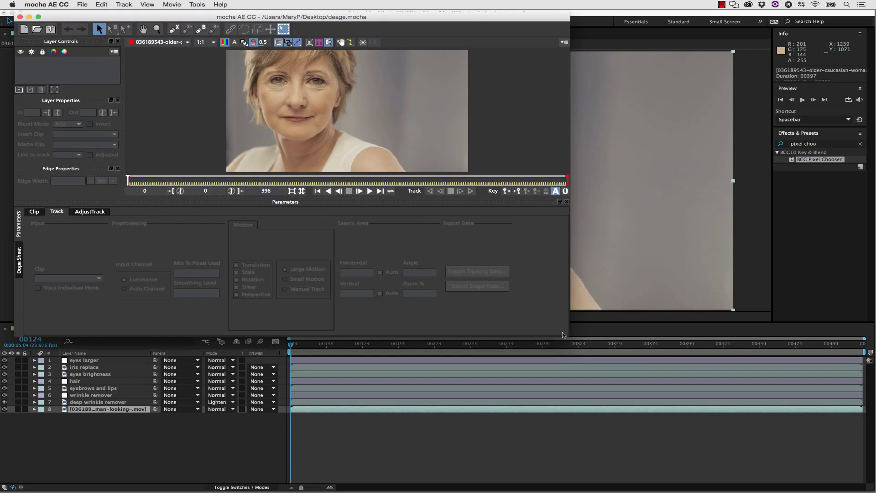
{"action": "left_click_drag", "start_coordinate": [567, 336], "coordinate": [874, 490]}
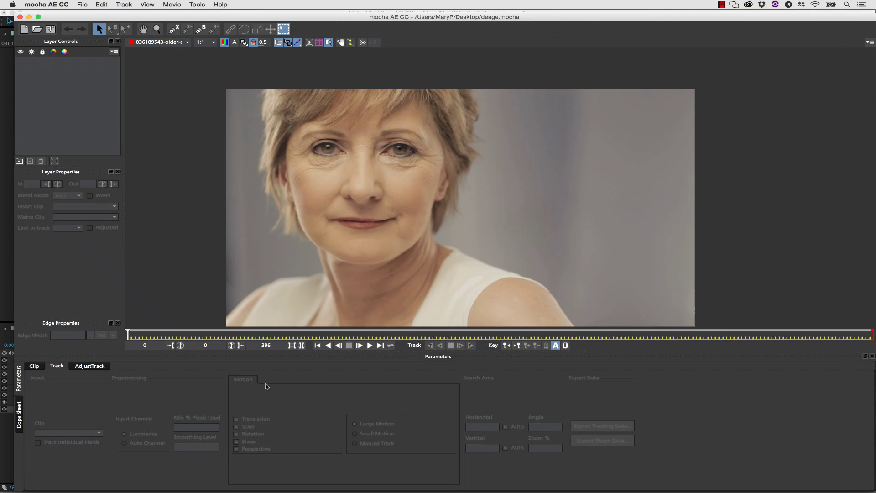
Draw an X-spline around the eye on the picture's left, with its eyelid and lower lid area.
{"action": "left_click", "coordinate": [173, 29]}
{"action": "left_click", "coordinate": [303, 157]}
{"action": "left_click", "coordinate": [308, 146]}
{"action": "left_click", "coordinate": [313, 141]}
{"action": "left_click", "coordinate": [326, 135]}
{"action": "left_click", "coordinate": [336, 136]}
{"action": "left_click", "coordinate": [349, 146]}
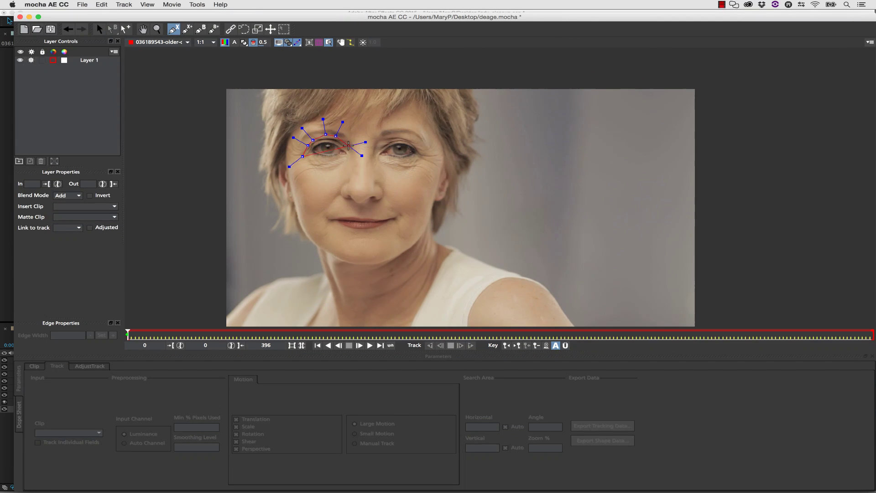
{"action": "left_click", "coordinate": [355, 156]}
{"action": "left_click", "coordinate": [347, 161]}
Add a second X-spline to the same layer around the eye on the picture's right.
{"action": "left_click", "coordinate": [188, 30]}
{"action": "left_click", "coordinate": [376, 156]}
{"action": "left_click", "coordinate": [379, 145]}
{"action": "left_click", "coordinate": [385, 139]}
{"action": "left_click", "coordinate": [401, 135]}
{"action": "left_click", "coordinate": [410, 139]}
{"action": "left_click", "coordinate": [418, 145]}
{"action": "left_click", "coordinate": [426, 156]}
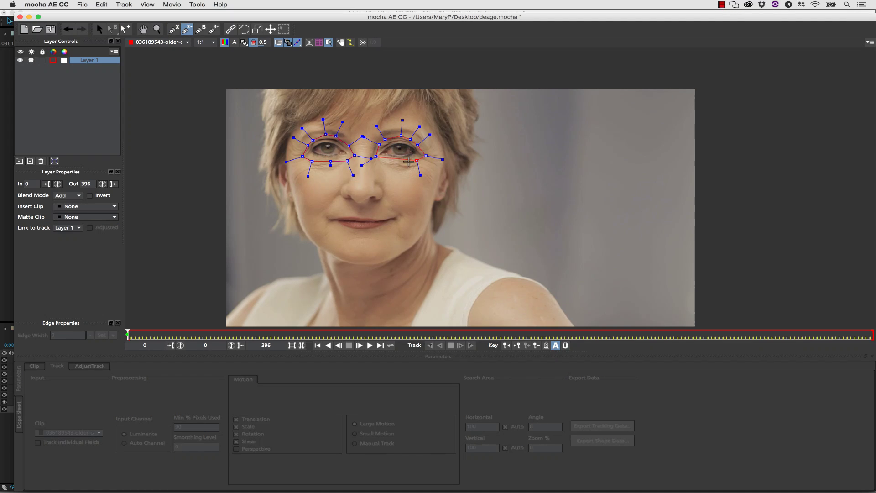
Draw an X-spline on a separate layer around the nose, from between the eyebrows down to the upper lip.
{"action": "left_click", "coordinate": [174, 29]}
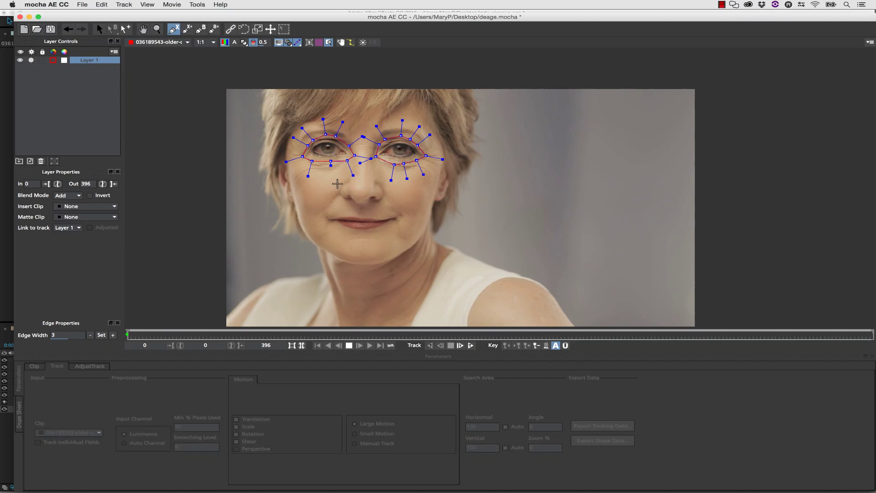
{"action": "left_click", "coordinate": [336, 189]}
{"action": "left_click", "coordinate": [342, 178]}
{"action": "left_click", "coordinate": [352, 168]}
{"action": "left_click", "coordinate": [359, 142]}
{"action": "left_click", "coordinate": [364, 135]}
{"action": "left_click", "coordinate": [368, 147]}
{"action": "left_click", "coordinate": [371, 169]}
Draw an X-spline on its own layer around the mouth and name the layer "lips".
{"action": "left_click", "coordinate": [174, 29]}
{"action": "left_click", "coordinate": [319, 218]}
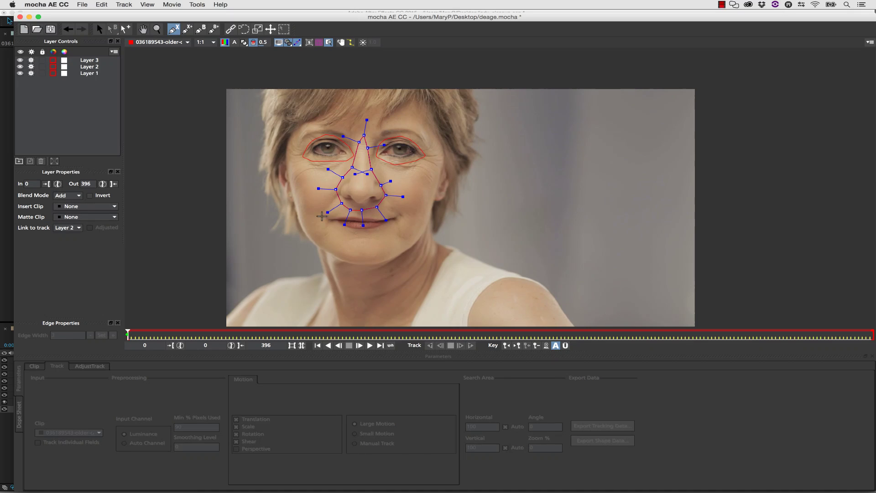
{"action": "left_click", "coordinate": [339, 213]}
{"action": "left_click", "coordinate": [360, 215]}
{"action": "left_click", "coordinate": [372, 216]}
{"action": "left_click", "coordinate": [383, 216]}
{"action": "left_click", "coordinate": [401, 215]}
{"action": "left_click", "coordinate": [387, 227]}
{"action": "type", "text": "lips"}
Rename Layer 2 as "nose" and Layer 1 as "eyes".
{"action": "double_click", "coordinate": [91, 67]}
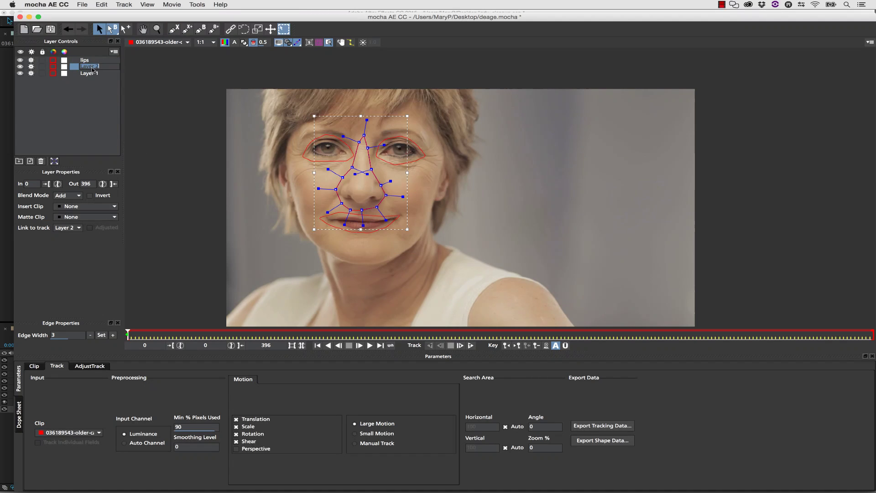
{"action": "double_click", "coordinate": [91, 73]}
{"action": "type", "text": "eyes"}
{"action": "key", "text": "Return"}
Fine-tune the eye, nose and lip splines and track them forward through frame 396.
{"action": "left_click_drag", "start_coordinate": [321, 118], "coordinate": [363, 130]}
{"action": "left_click", "coordinate": [359, 142]}
{"action": "left_click", "coordinate": [384, 231]}
{"action": "left_click_drag", "start_coordinate": [338, 196], "coordinate": [336, 204]}
{"action": "left_click", "coordinate": [460, 346]}
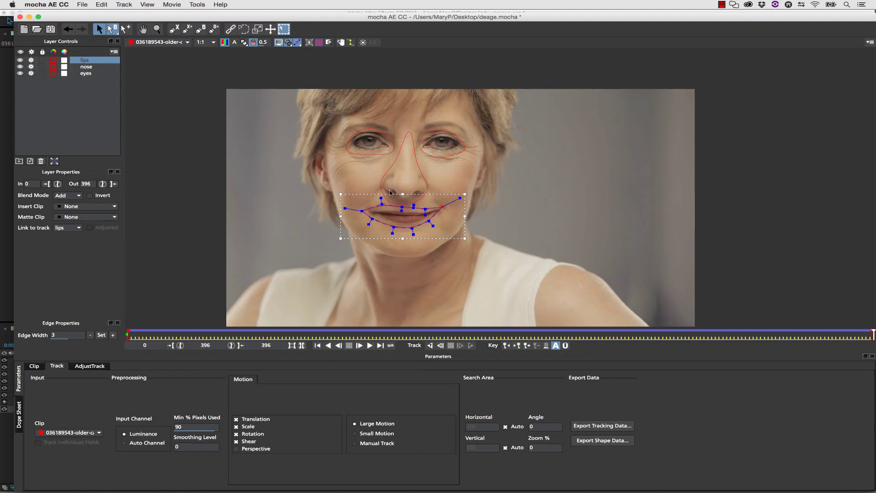
{"action": "left_click", "coordinate": [390, 193]}
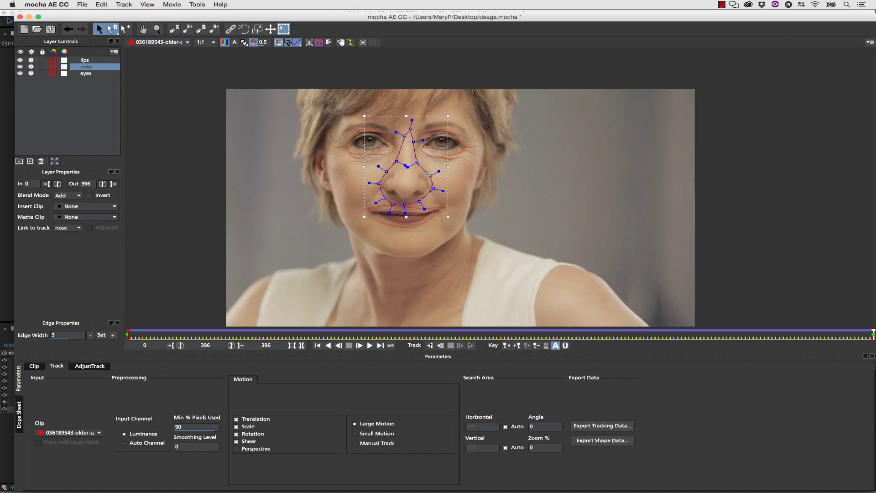
{"action": "left_click_drag", "start_coordinate": [407, 136], "coordinate": [400, 135]}
Duplicate the lips, nose and eyes layers together.
{"action": "left_click", "coordinate": [83, 74]}
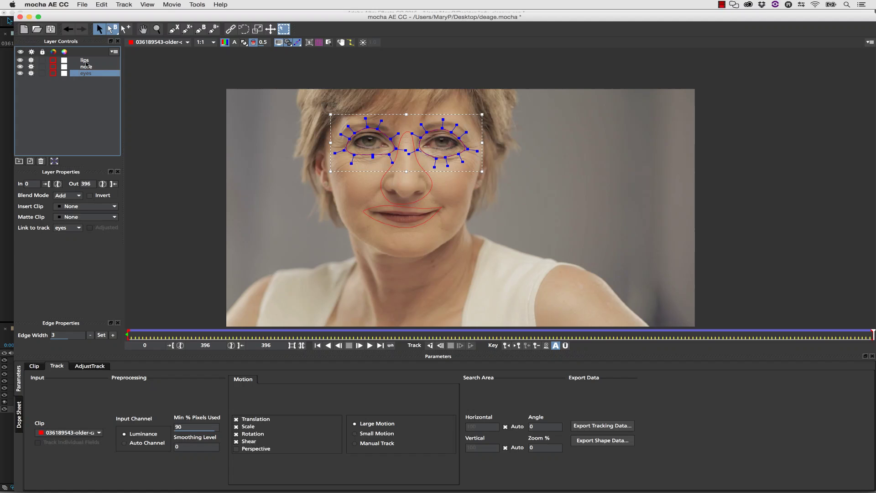
{"action": "left_click", "coordinate": [85, 61], "text": "shift"}
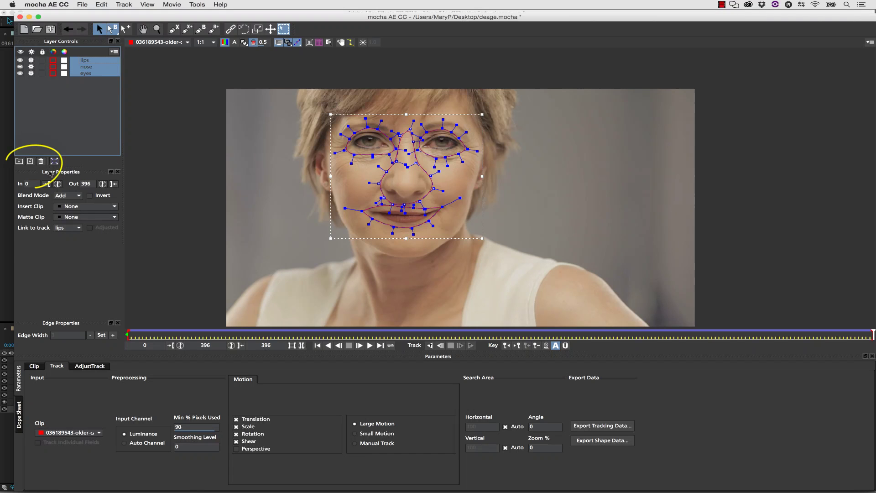
{"action": "left_click", "coordinate": [30, 161]}
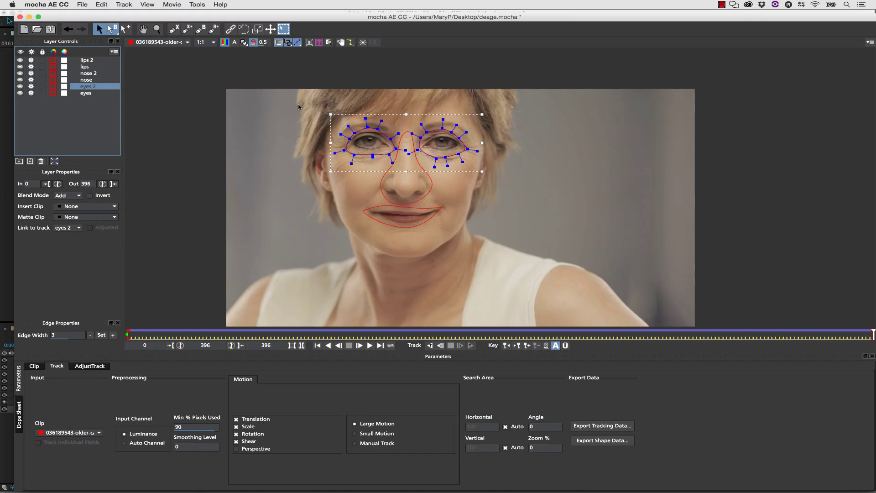
Enlarge the eyes 2 splines upward, downward and outward around the original eye outlines, and adjust their inner points beside the nose.
{"action": "left_click_drag", "start_coordinate": [413, 118], "coordinate": [408, 102]}
{"action": "left_click_drag", "start_coordinate": [404, 171], "coordinate": [405, 182]}
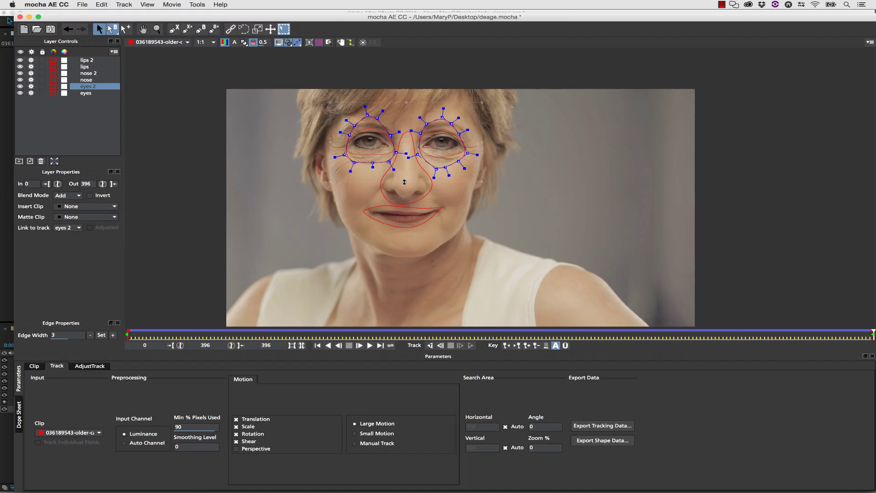
{"action": "left_click_drag", "start_coordinate": [484, 142], "coordinate": [490, 142]}
{"action": "left_click_drag", "start_coordinate": [330, 142], "coordinate": [320, 143]}
{"action": "left_click_drag", "start_coordinate": [489, 143], "coordinate": [498, 142]}
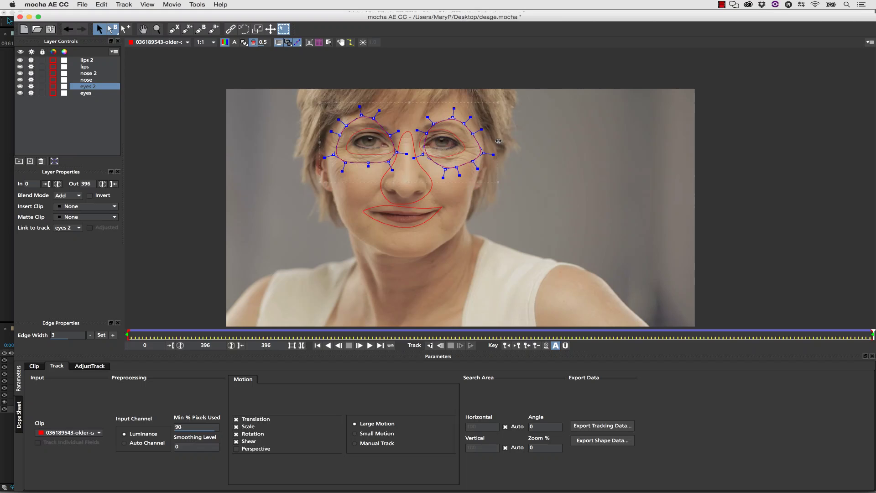
{"action": "left_click_drag", "start_coordinate": [320, 143], "coordinate": [313, 143]}
{"action": "left_click_drag", "start_coordinate": [391, 152], "coordinate": [411, 137]}
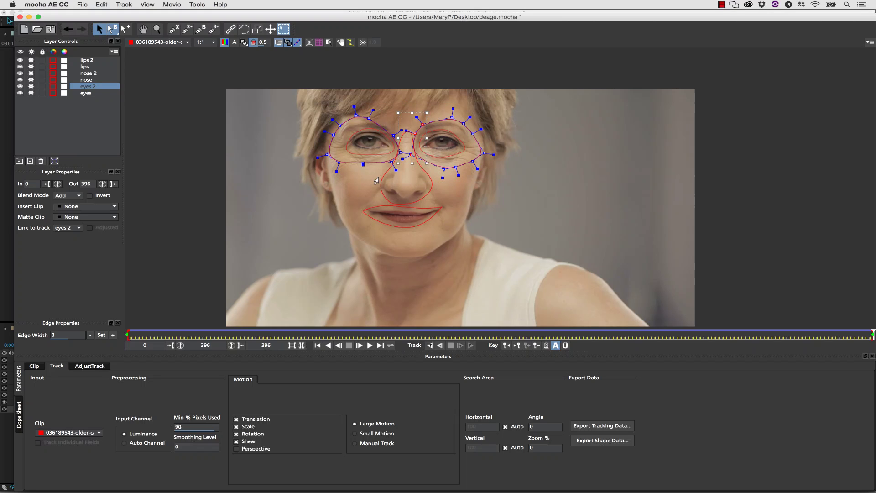
Widen the nose 2 spline and extend it upward so that it surrounds the original nose outline.
{"action": "left_click", "coordinate": [88, 73]}
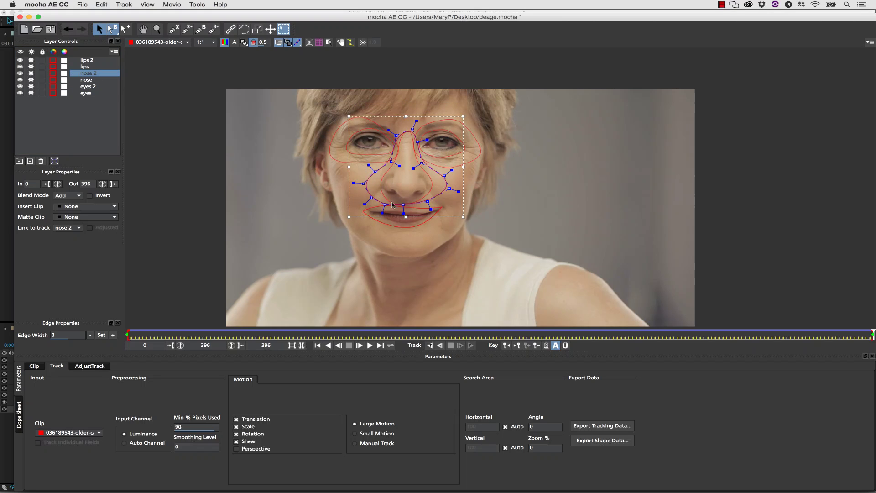
{"action": "left_click_drag", "start_coordinate": [406, 117], "coordinate": [405, 111]}
{"action": "left_click", "coordinate": [394, 226]}
Extend the lips 2 spline above and below the original lip outline and raise its upper-edge points.
{"action": "left_click", "coordinate": [87, 60]}
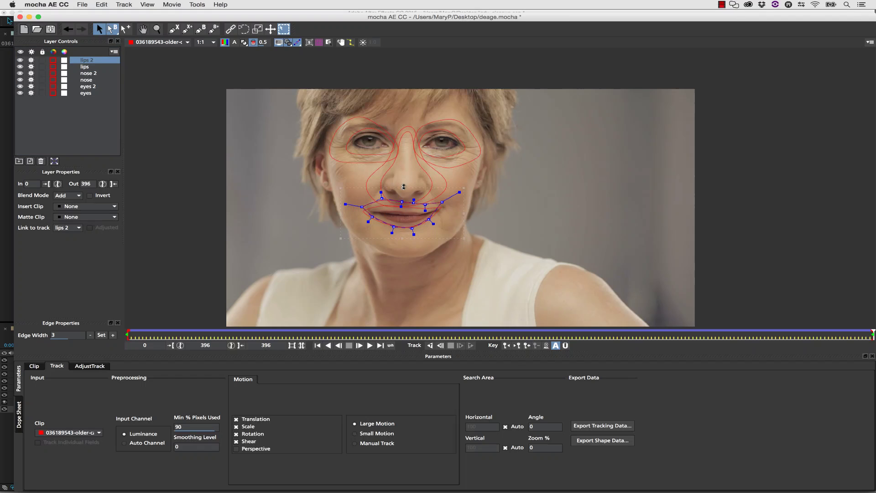
{"action": "left_click_drag", "start_coordinate": [402, 195], "coordinate": [402, 189]}
{"action": "left_click_drag", "start_coordinate": [400, 238], "coordinate": [400, 243]}
{"action": "left_click_drag", "start_coordinate": [442, 204], "coordinate": [431, 195]}
{"action": "left_click_drag", "start_coordinate": [413, 203], "coordinate": [412, 196]}
Hide all layers except eyes and eyes 2, and copy the visible layers' mocha shape data for AE to the clipboard.
{"action": "left_click_drag", "start_coordinate": [20, 59], "coordinate": [20, 80]}
{"action": "left_click", "coordinate": [89, 86]}
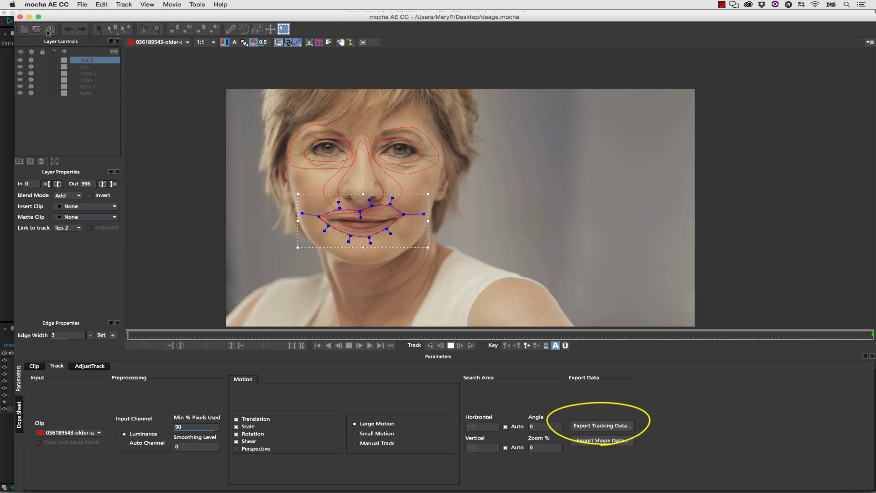
{"action": "left_click_drag", "start_coordinate": [20, 60], "coordinate": [20, 81]}
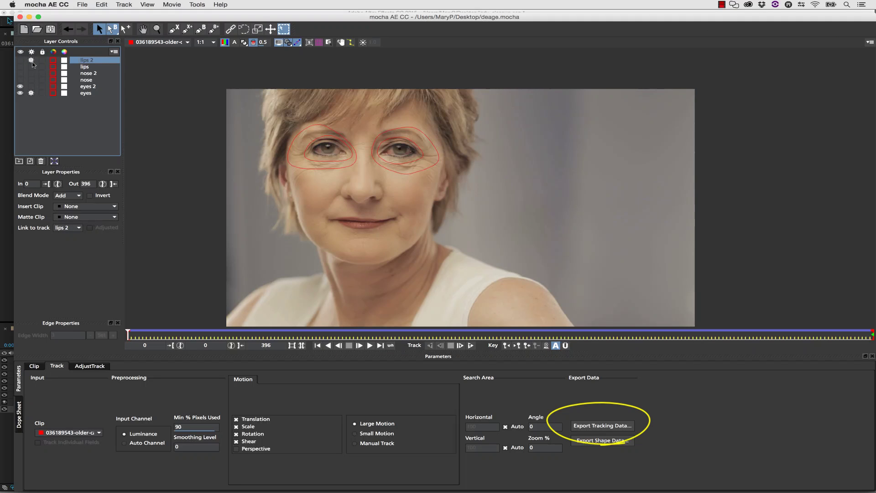
{"action": "left_click", "coordinate": [94, 93]}
{"action": "left_click", "coordinate": [603, 441]}
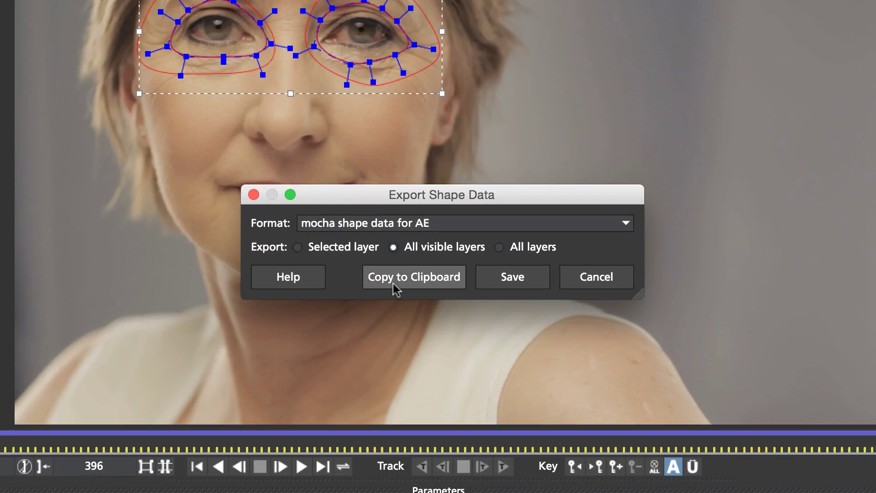
{"action": "left_click", "coordinate": [393, 284]}
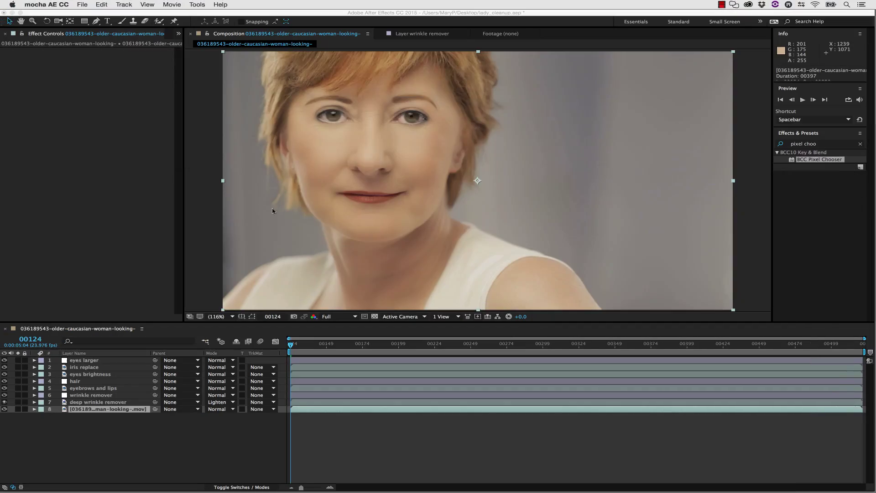
Back in After Effects, paste the mocha masks onto the "eyes larger" layer and expand its list of masks.
{"action": "left_click", "coordinate": [93, 406]}
{"action": "left_click", "coordinate": [78, 360]}
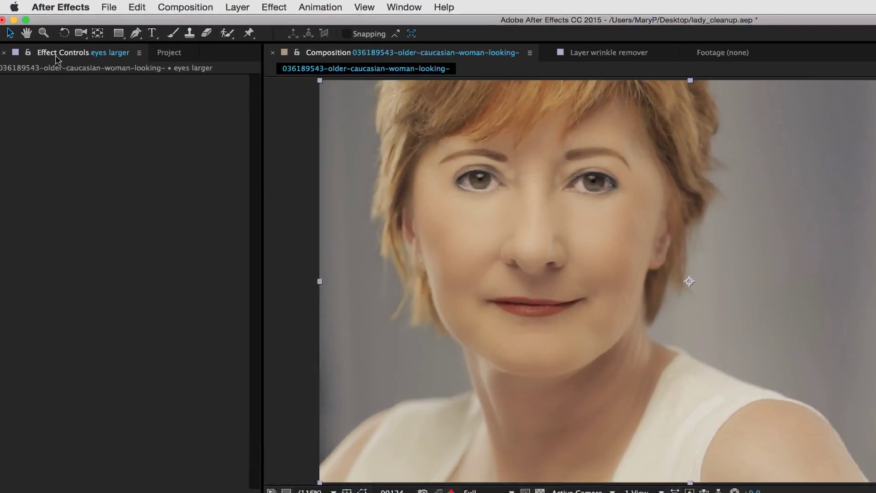
{"action": "left_click", "coordinate": [96, 4]}
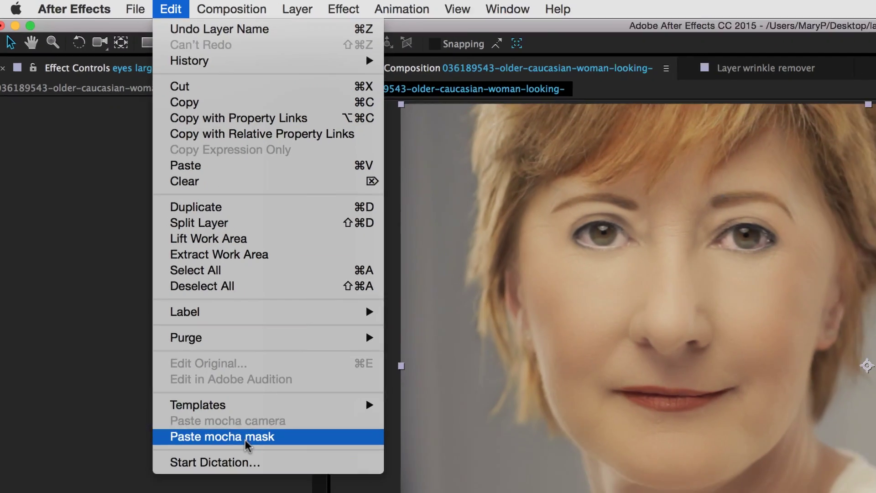
{"action": "left_click", "coordinate": [251, 456]}
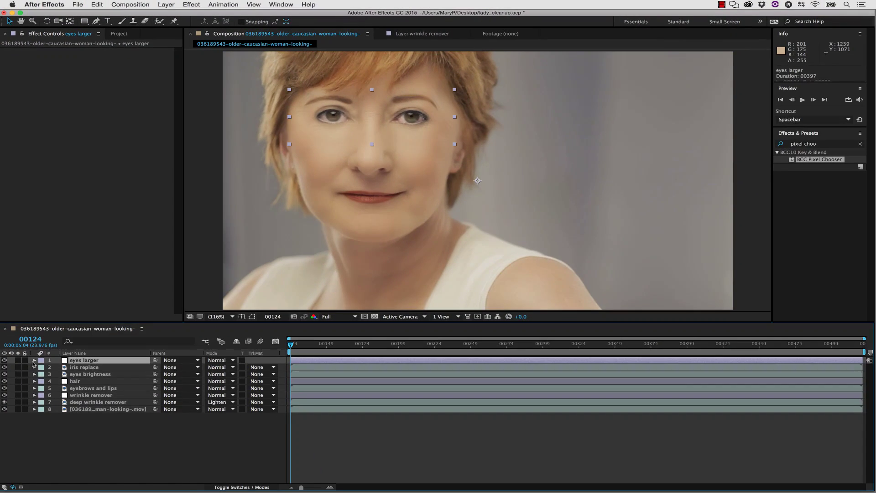
{"action": "left_click", "coordinate": [34, 360]}
{"action": "left_click", "coordinate": [42, 367]}
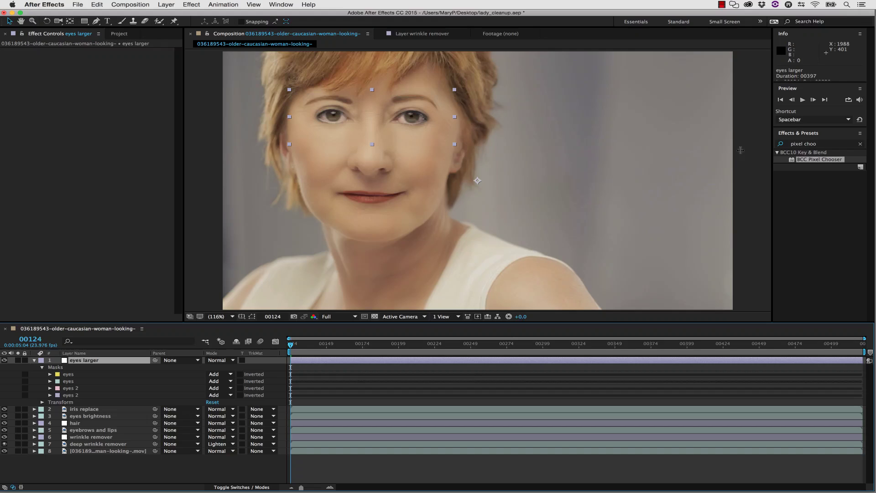
Find the BCC Warp effect with the search "bcc warp" and apply it to the "eyes larger" adjustment layer.
{"action": "left_click", "coordinate": [830, 145]}
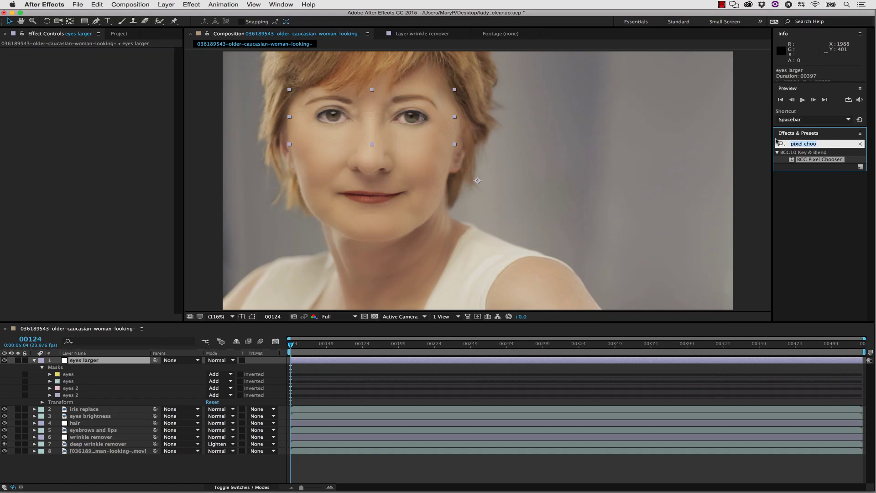
{"action": "type", "text": "bcc warp"}
{"action": "left_click_drag", "start_coordinate": [809, 159], "coordinate": [456, 228]}
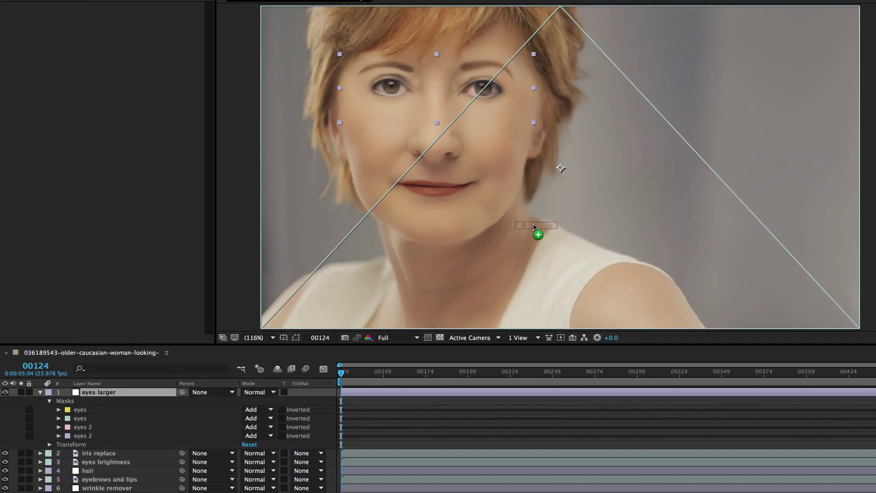
{"action": "left_click_drag", "start_coordinate": [534, 226], "coordinate": [534, 226]}
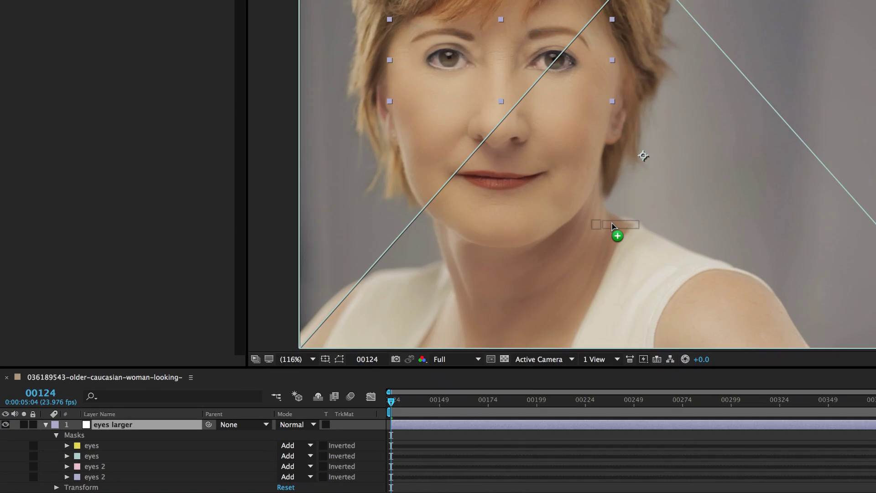
{"action": "left_click_drag", "start_coordinate": [610, 225], "coordinate": [597, 230]}
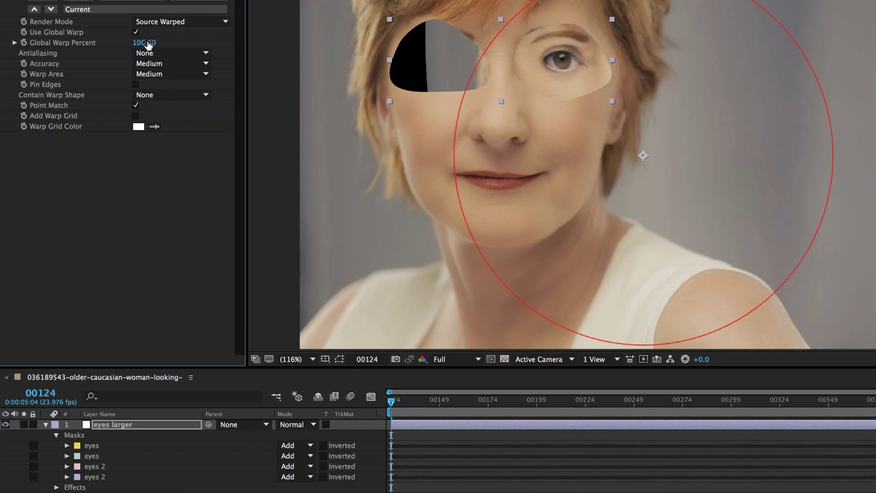
Try BCC Warp with Use Global Warp off and on again, and set Global Warp Percent to 110.
{"action": "left_click", "coordinate": [136, 32]}
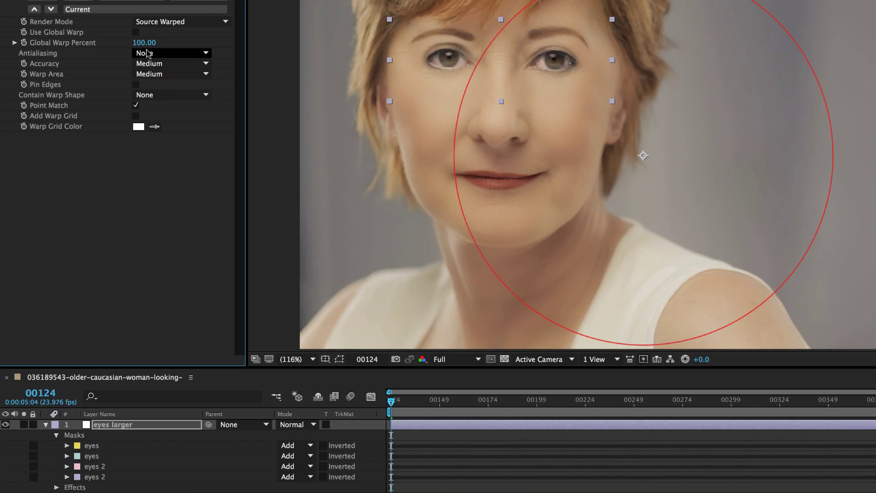
{"action": "left_click_drag", "start_coordinate": [146, 43], "coordinate": [164, 47]}
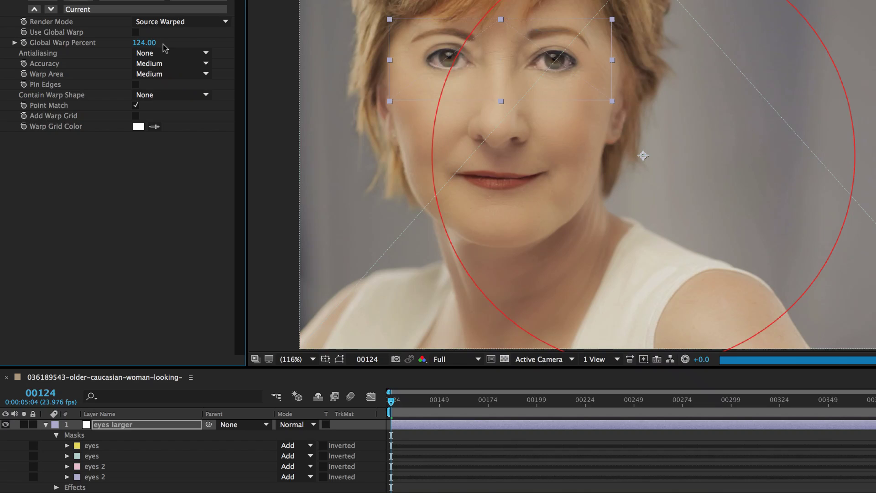
{"action": "left_click", "coordinate": [135, 33]}
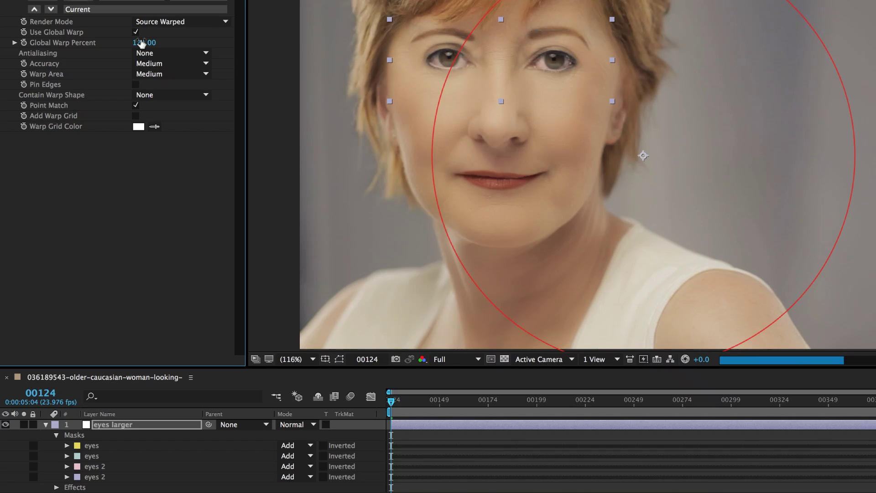
{"action": "left_click", "coordinate": [143, 44]}
{"action": "type", "text": "110"}
{"action": "key", "text": "Return"}
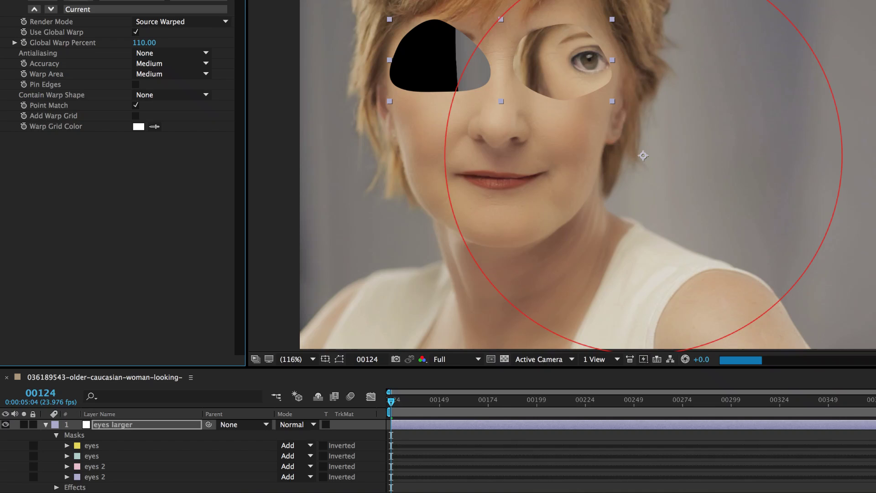
Reorder the masks on "eyes larger" so that each eyes 2 mask sits directly above an eyes mask.
{"action": "left_click", "coordinate": [100, 456]}
{"action": "left_click", "coordinate": [100, 446], "text": "shift"}
{"action": "mouse_move", "coordinate": [101, 446]}
{"action": "left_mouse_down"}
{"action": "mouse_move", "coordinate": [100, 483]}
{"action": "mouse_move", "coordinate": [109, 456]}
{"action": "left_mouse_up"}
{"action": "left_click", "coordinate": [96, 470]}
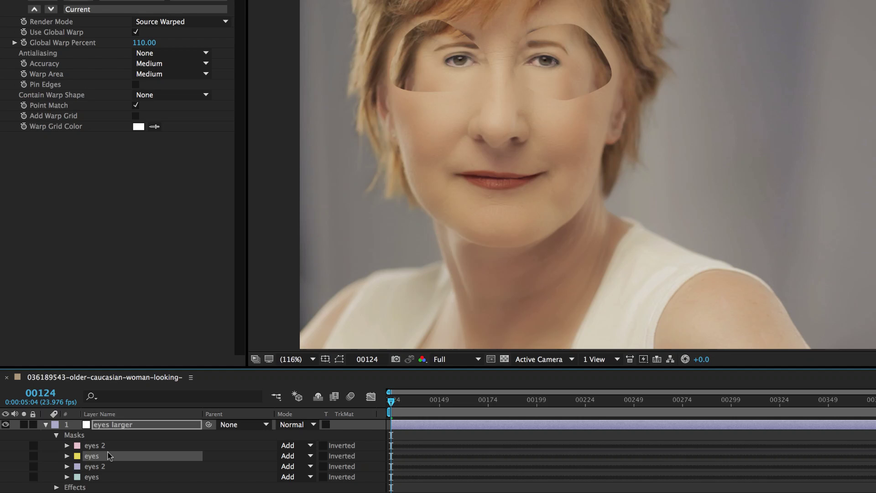
Try negative Global Warp Percent values for the eyes and set it to -15.
{"action": "left_click_drag", "start_coordinate": [156, 48], "coordinate": [69, 47]}
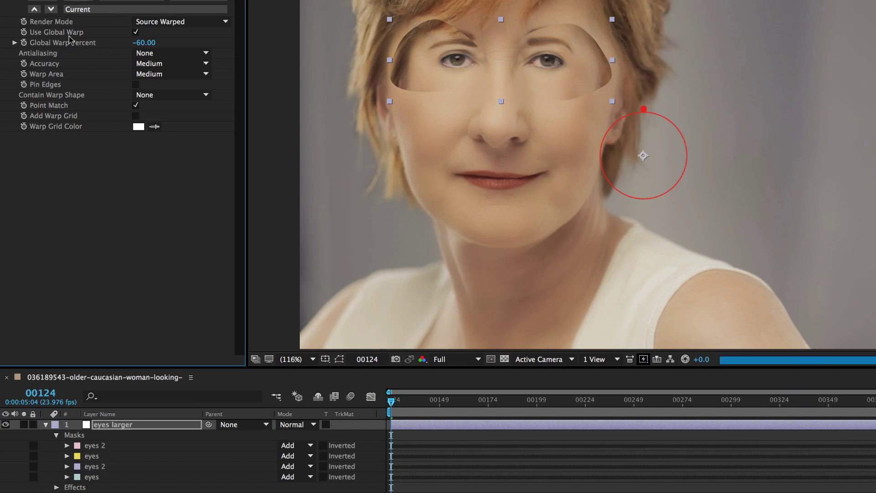
{"action": "left_click_drag", "start_coordinate": [143, 42], "coordinate": [150, 48]}
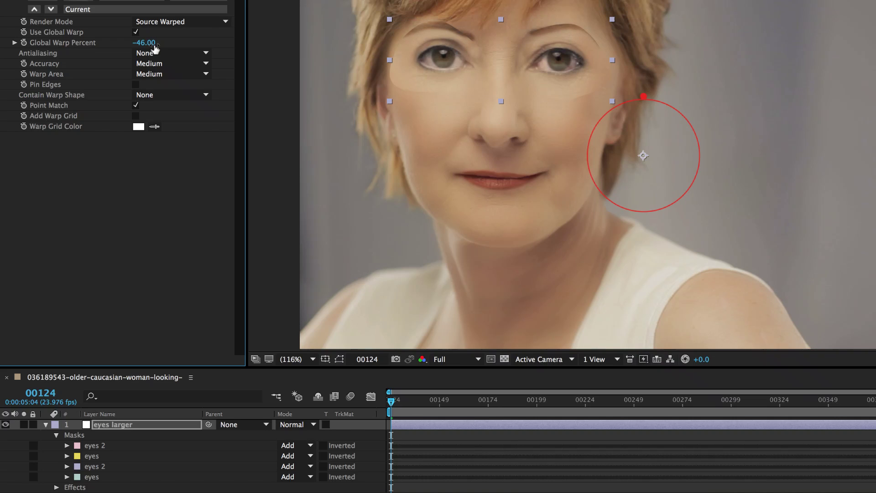
{"action": "left_click", "coordinate": [146, 44]}
{"action": "type", "text": "-15"}
{"action": "key", "text": "Return"}
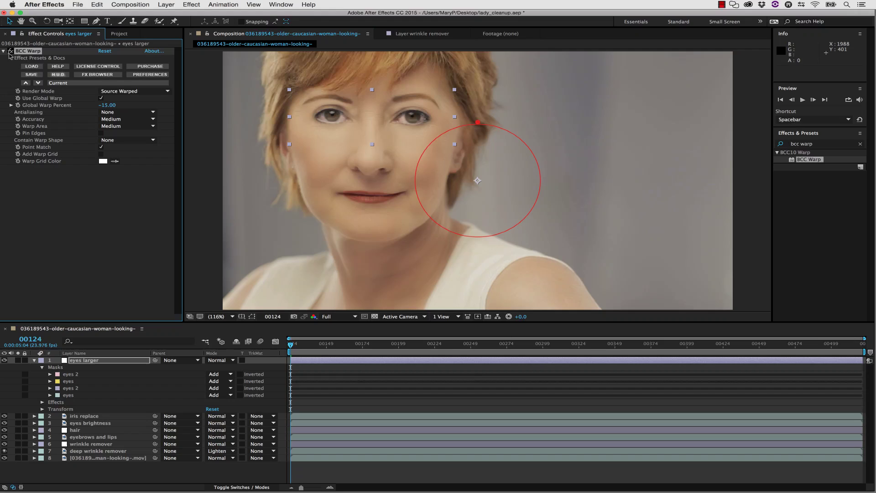
Set the mask feather of all four "eyes larger" masks to 25 pixels and compare the face with the layer hidden and shown.
{"action": "left_click", "coordinate": [67, 375]}
{"action": "left_click", "coordinate": [65, 394], "text": "shift"}
{"action": "left_click", "coordinate": [50, 374]}
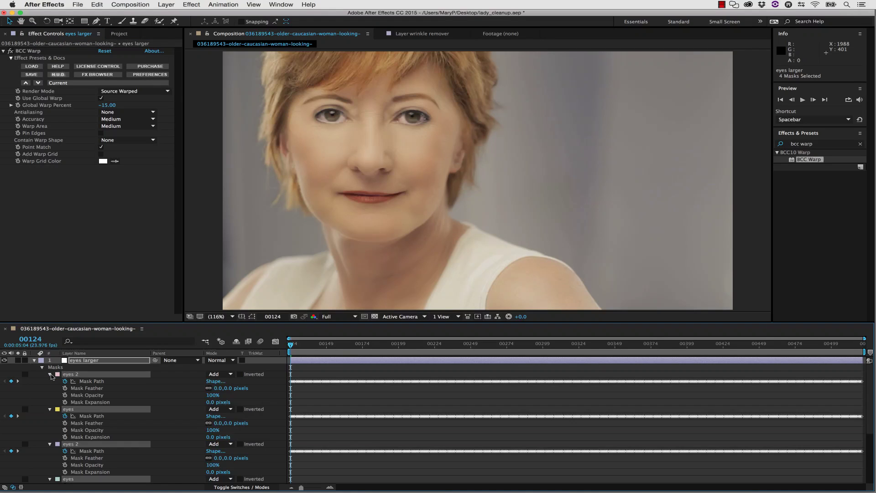
{"action": "left_click", "coordinate": [219, 388]}
{"action": "type", "text": "25"}
{"action": "key", "text": "Return"}
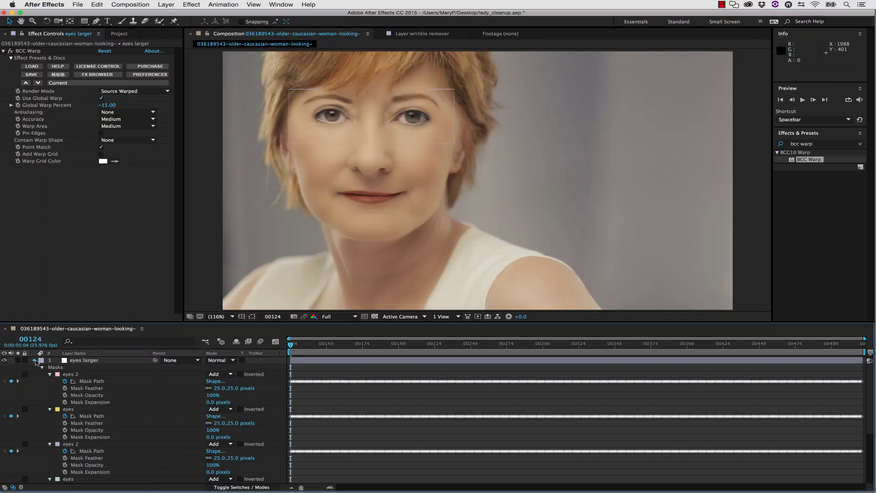
{"action": "left_click", "coordinate": [34, 360]}
{"action": "left_click", "coordinate": [3, 361]}
{"action": "left_click", "coordinate": [3, 360]}
{"action": "left_click", "coordinate": [4, 361]}
{"action": "left_click", "coordinate": [3, 361]}
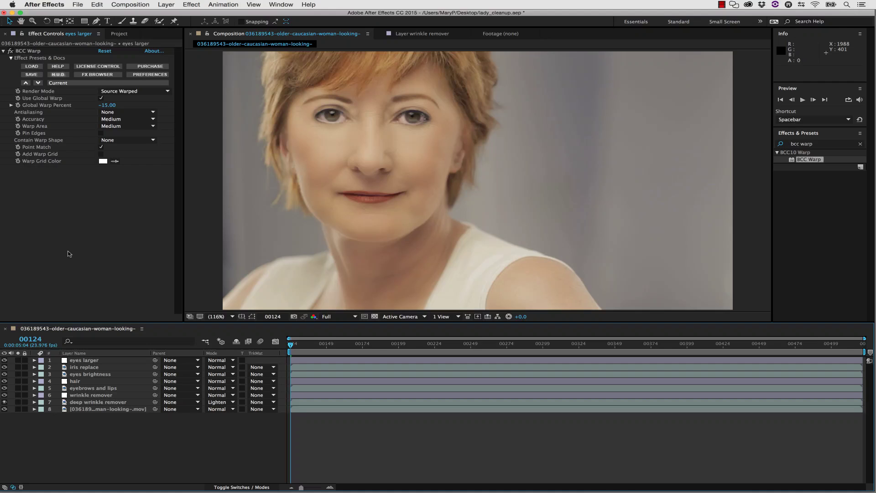
Create a new adjustment layer named "nose shrink" and apply BCC Warp to it.
{"action": "left_click", "coordinate": [166, 5]}
{"action": "mouse_move", "coordinate": [183, 15]}
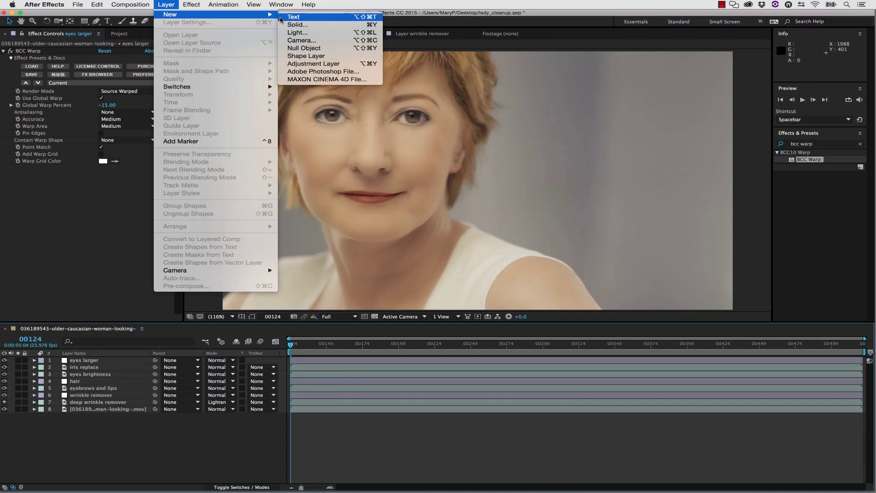
{"action": "left_click", "coordinate": [299, 65]}
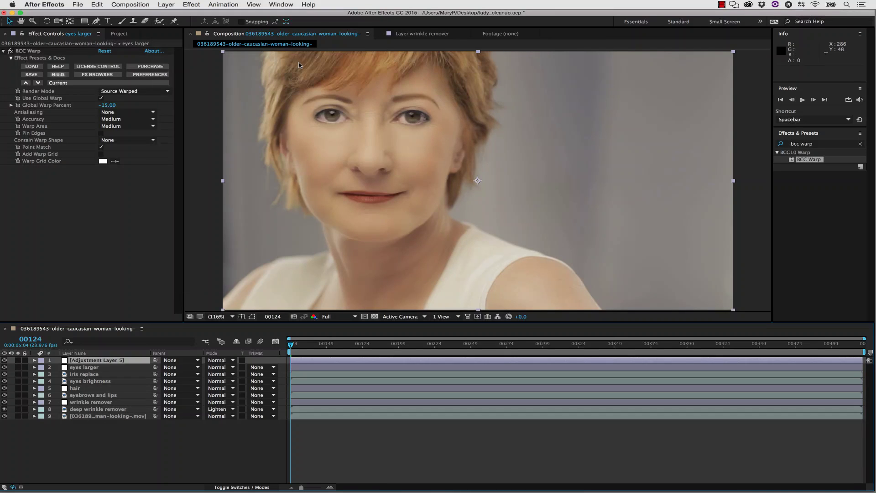
{"action": "right_click", "coordinate": [95, 360]}
{"action": "left_click", "coordinate": [135, 479]}
{"action": "type", "text": "nose shrink"}
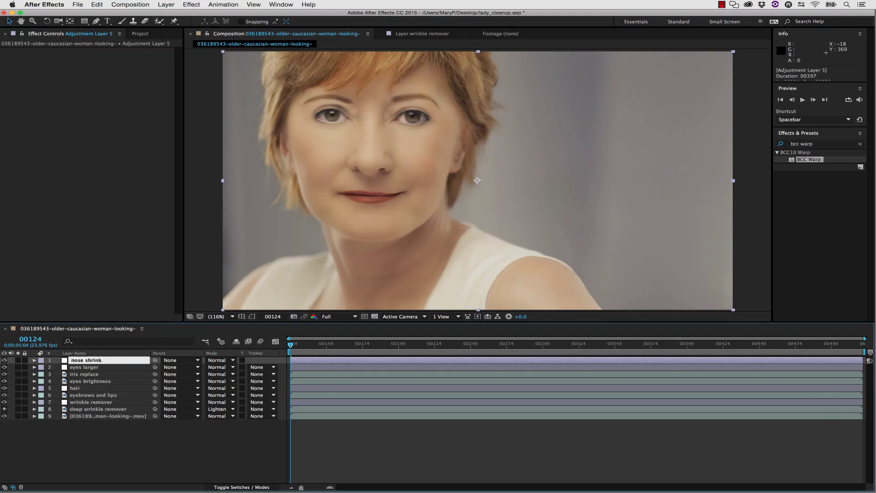
{"action": "key", "text": "Return"}
{"action": "double_click", "coordinate": [808, 159]}
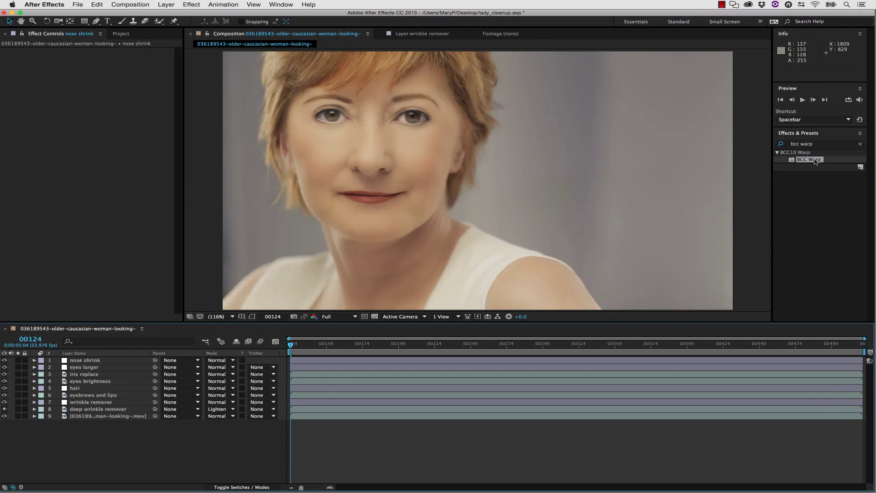
Switch to mocha AE CC, show only the nose and nose 2 layers, and copy their shape data to the clipboard.
{"action": "mouse_move", "coordinate": [798, 483]}
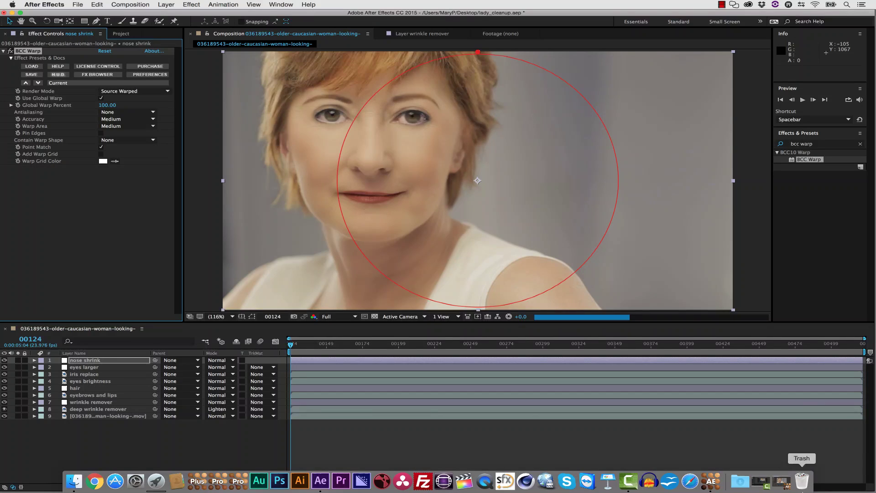
{"action": "left_click", "coordinate": [711, 481]}
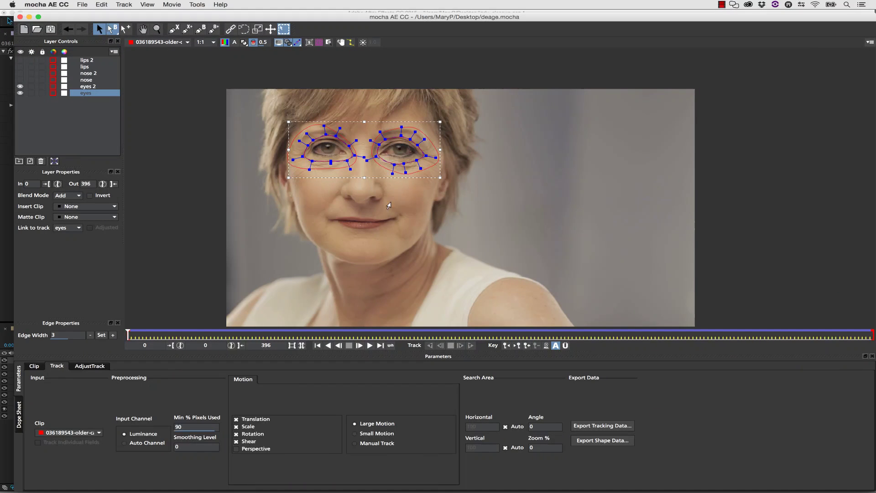
{"action": "left_click", "coordinate": [20, 93]}
{"action": "left_click", "coordinate": [20, 86]}
{"action": "left_click", "coordinate": [83, 79]}
{"action": "left_click", "coordinate": [20, 80]}
{"action": "left_click", "coordinate": [19, 73]}
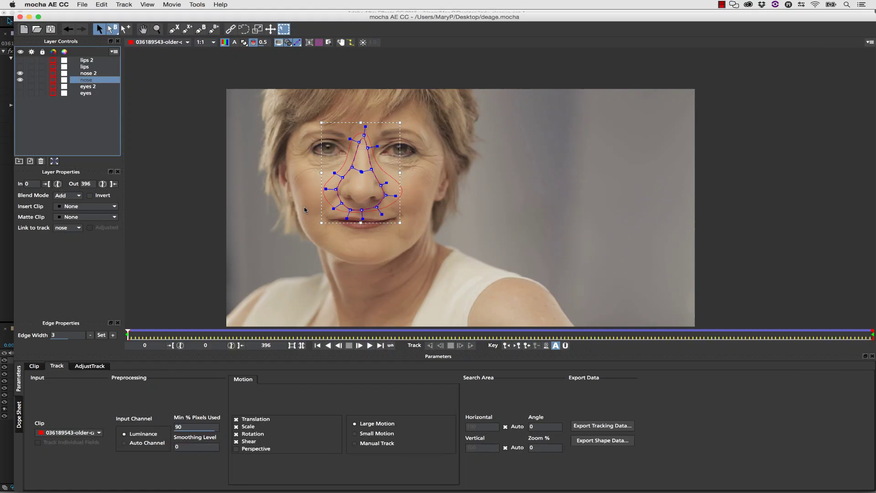
{"action": "left_click", "coordinate": [602, 441]}
{"action": "left_click", "coordinate": [427, 259]}
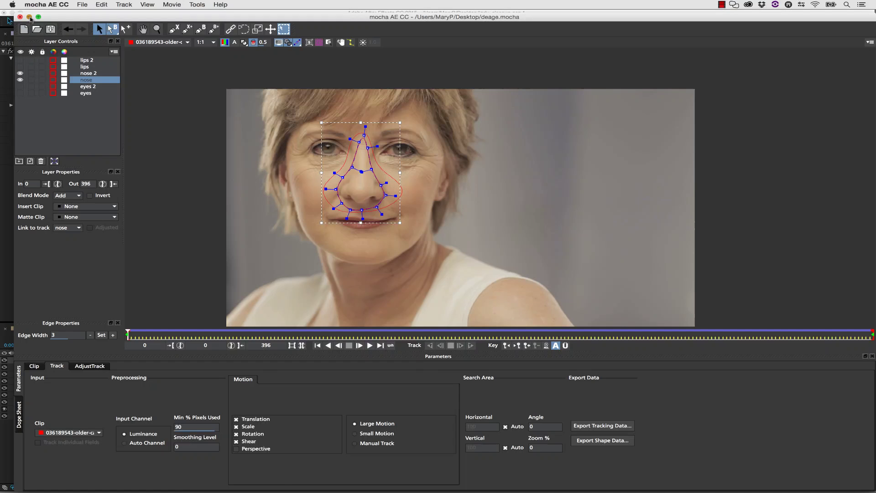
Back in After Effects, paste the mocha masks onto the "nose shrink" layer and expand the layer.
{"action": "left_click", "coordinate": [29, 17]}
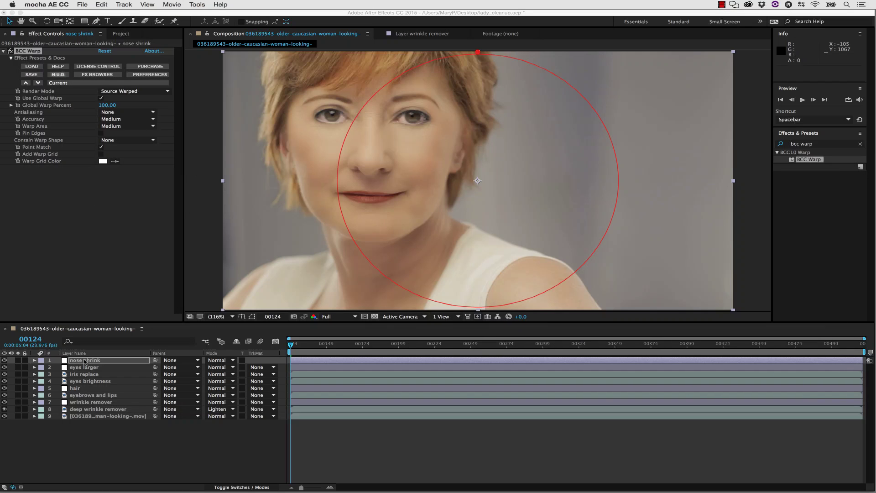
{"action": "left_click", "coordinate": [101, 7]}
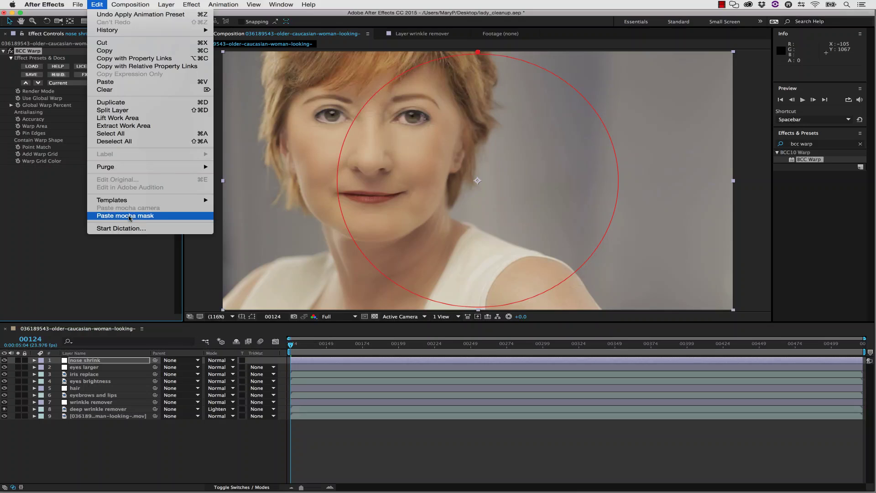
{"action": "left_click", "coordinate": [119, 216]}
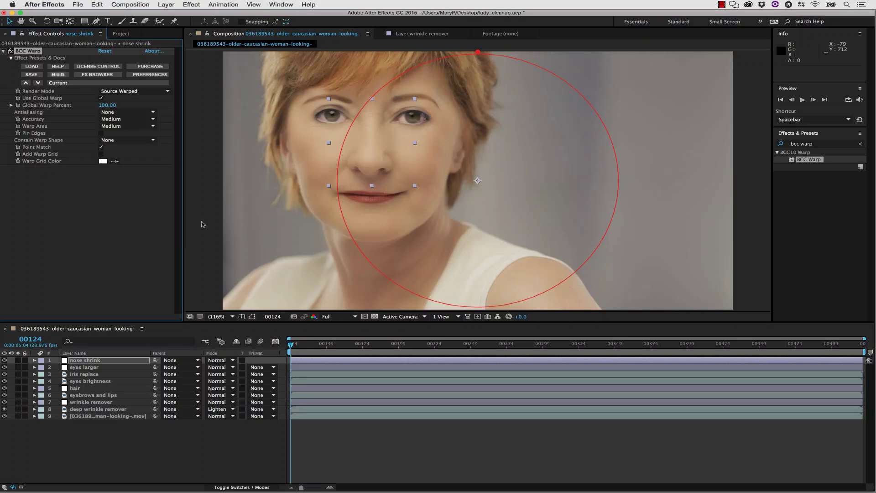
{"action": "left_click", "coordinate": [34, 360]}
Set the Global Warp Percent of BCC Warp on "nose shrink" to -15 and check the layer's effect on the nose.
{"action": "left_click_drag", "start_coordinate": [111, 106], "coordinate": [107, 106]}
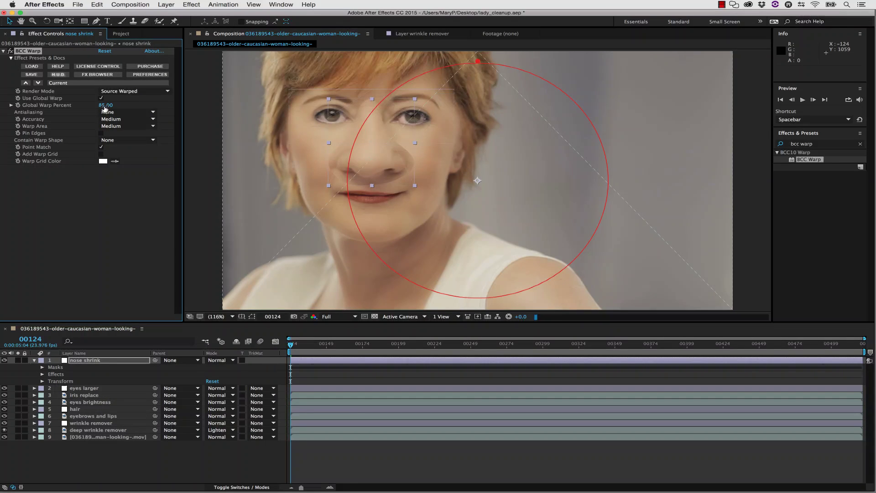
{"action": "left_click", "coordinate": [107, 105]}
{"action": "type", "text": "-36"}
{"action": "key", "text": "Return"}
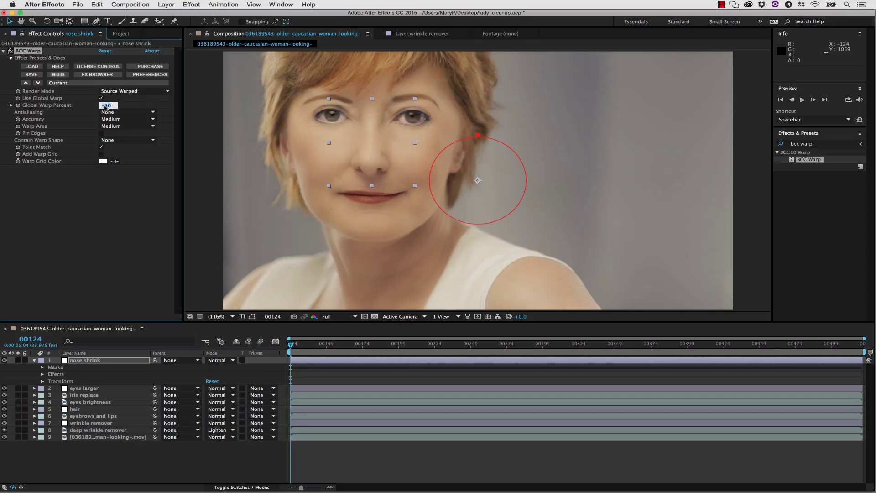
{"action": "key", "text": "Return"}
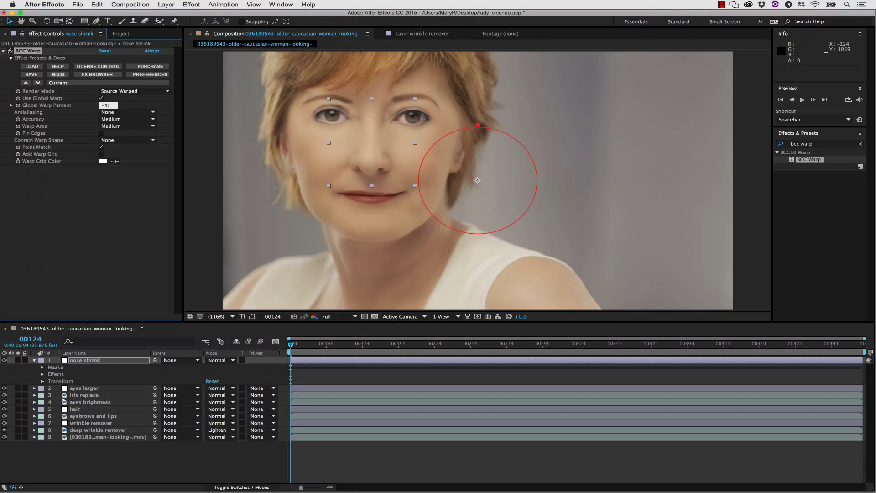
{"action": "type", "text": "5"}
{"action": "key", "text": "Return"}
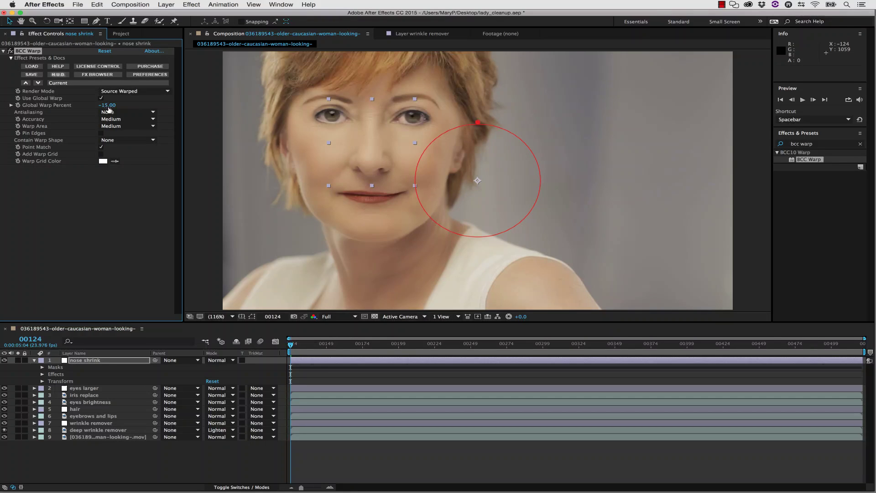
{"action": "left_click", "coordinate": [5, 360]}
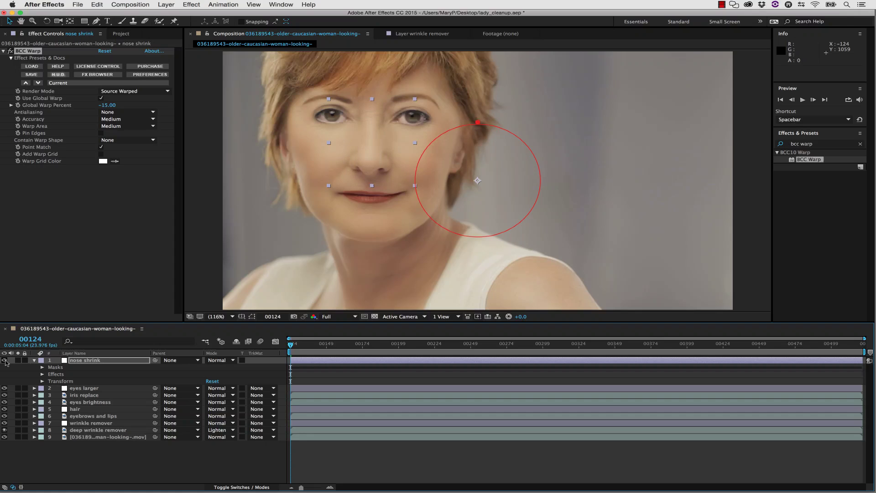
Set the mask feather of both the nose and nose 2 masks to 50 pixels.
{"action": "left_click", "coordinate": [55, 367]}
{"action": "left_click", "coordinate": [42, 367]}
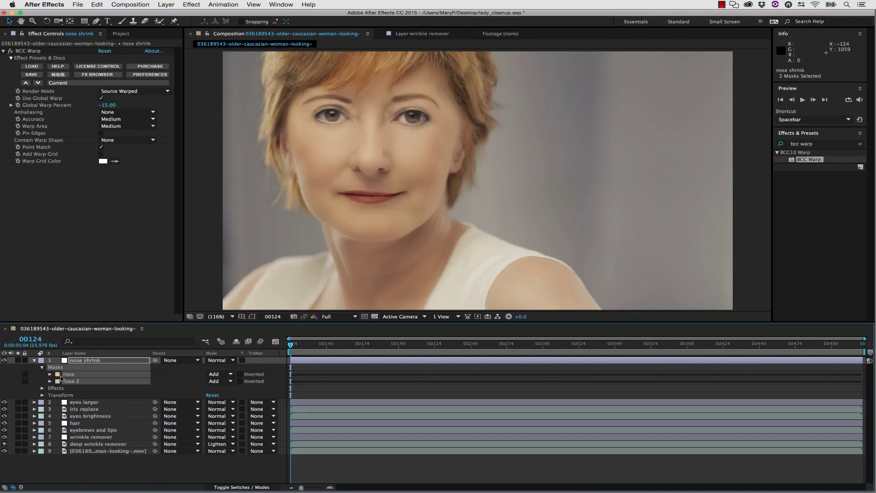
{"action": "left_click", "coordinate": [50, 373]}
{"action": "left_click", "coordinate": [217, 387]}
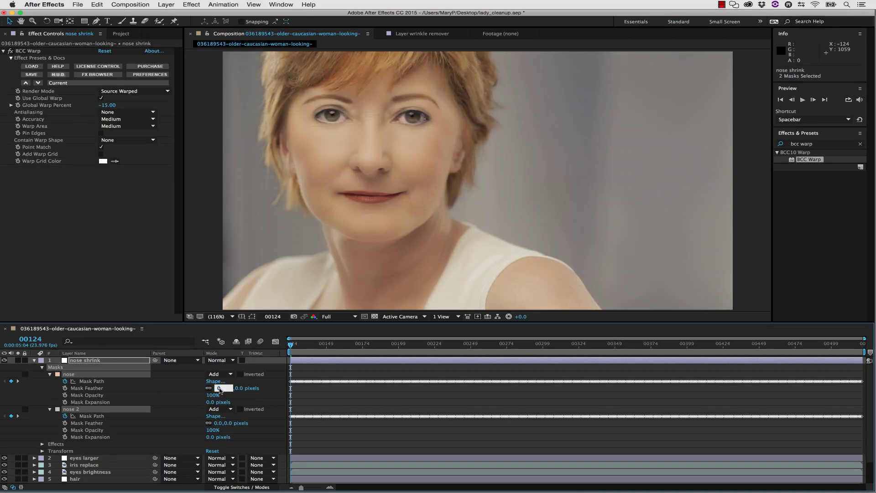
{"action": "type", "text": "25"}
{"action": "key", "text": "Return"}
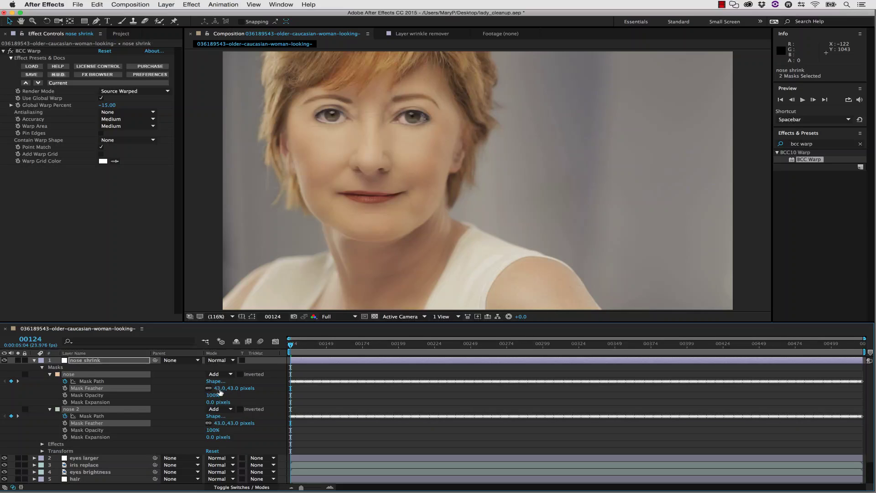
{"action": "left_click", "coordinate": [220, 389]}
{"action": "type", "text": "50"}
{"action": "key", "text": "Return"}
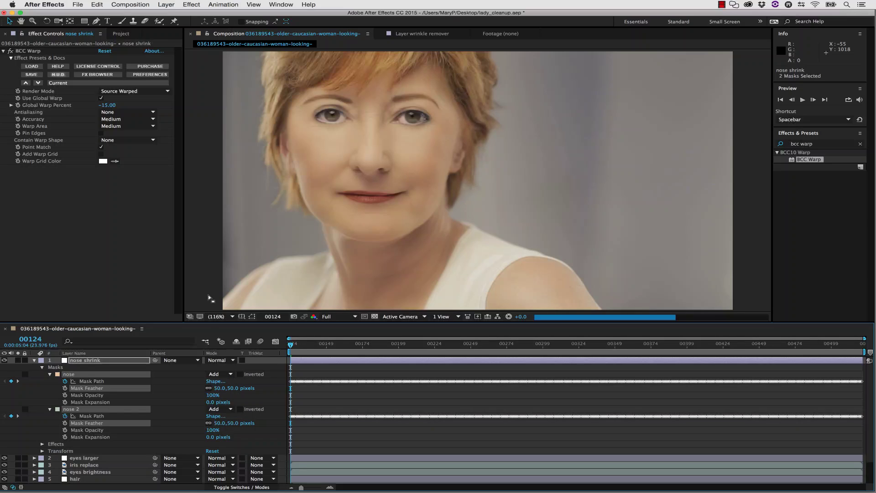
Collapse the BCC Warp settings and the "nose shrink" layer, and add a new adjustment layer above it.
{"action": "left_click", "coordinate": [4, 51]}
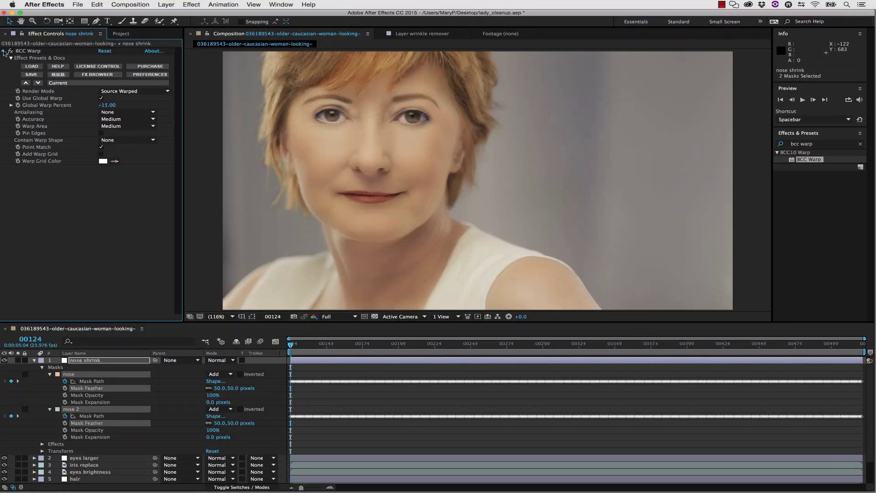
{"action": "left_click", "coordinate": [35, 360]}
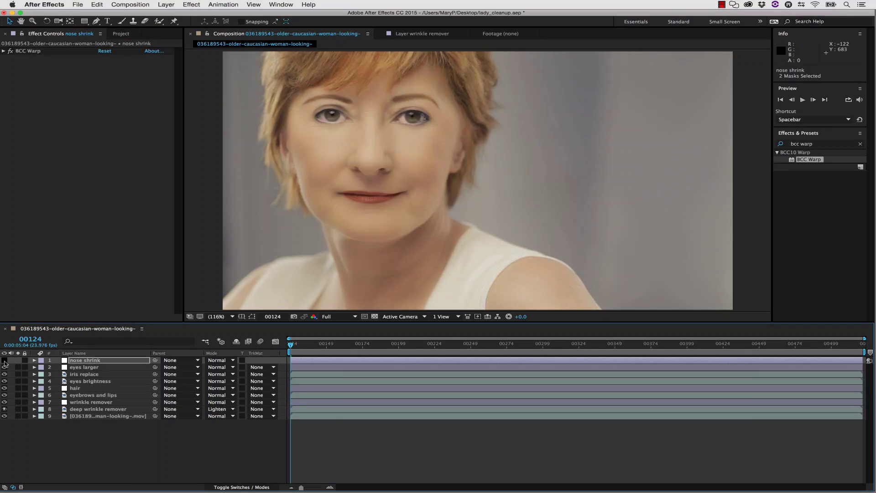
{"action": "left_click", "coordinate": [166, 5]}
{"action": "mouse_move", "coordinate": [163, 16]}
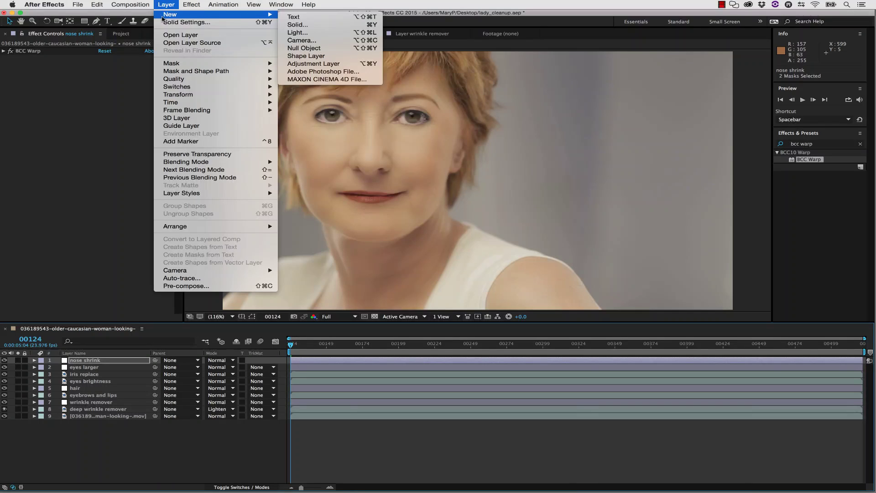
{"action": "left_click", "coordinate": [313, 64]}
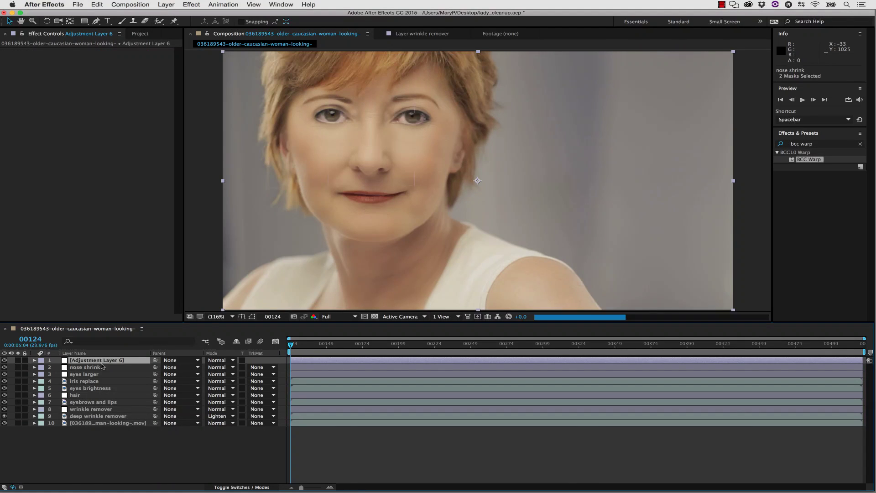
Rename the new adjustment layer "lips enlarge" and apply the BCC Warp effect to it.
{"action": "right_click", "coordinate": [94, 360]}
{"action": "left_click", "coordinate": [133, 481]}
{"action": "type", "text": "lips enlarge"}
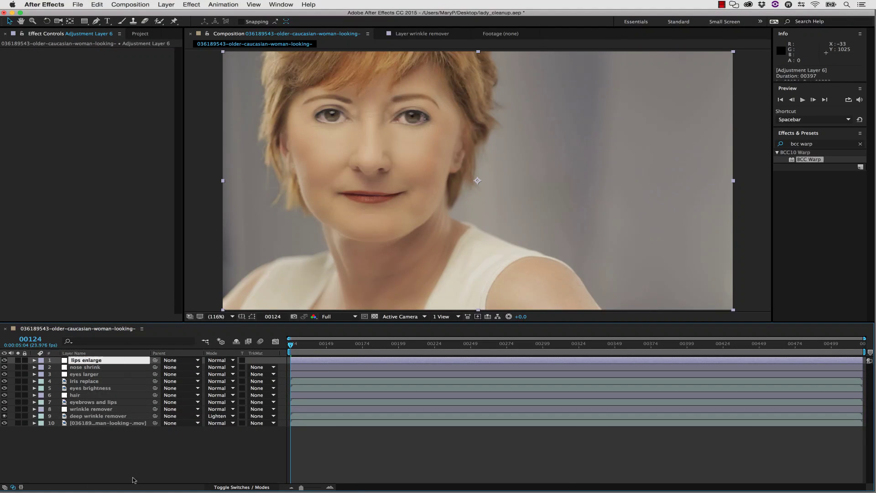
{"action": "key", "text": "Return"}
{"action": "left_click_drag", "start_coordinate": [809, 159], "coordinate": [109, 363]}
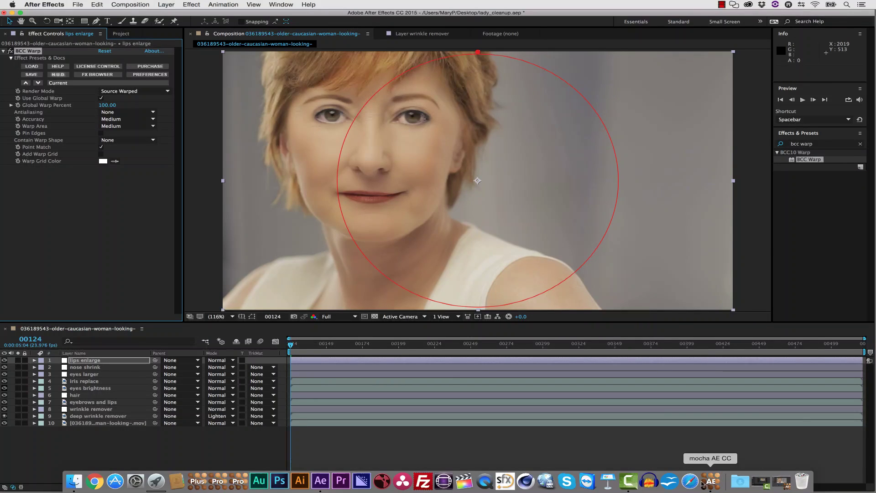
Switch to mocha AE CC, show only the lips and lips 2 layers, and copy the shape data of all visible layers to the clipboard.
{"action": "left_click", "coordinate": [716, 476]}
{"action": "left_click", "coordinate": [21, 79]}
{"action": "left_click", "coordinate": [20, 73]}
{"action": "left_click", "coordinate": [20, 67]}
{"action": "left_click", "coordinate": [20, 60]}
{"action": "left_click", "coordinate": [83, 61]}
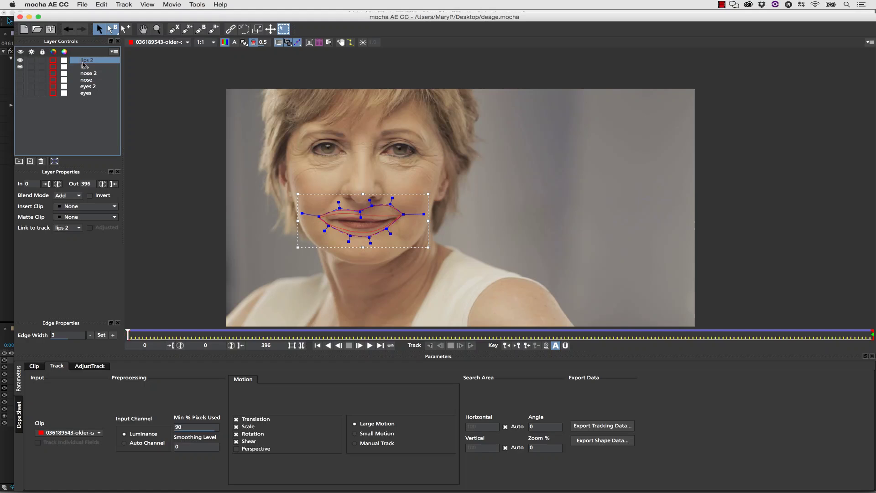
{"action": "left_click", "coordinate": [603, 440]}
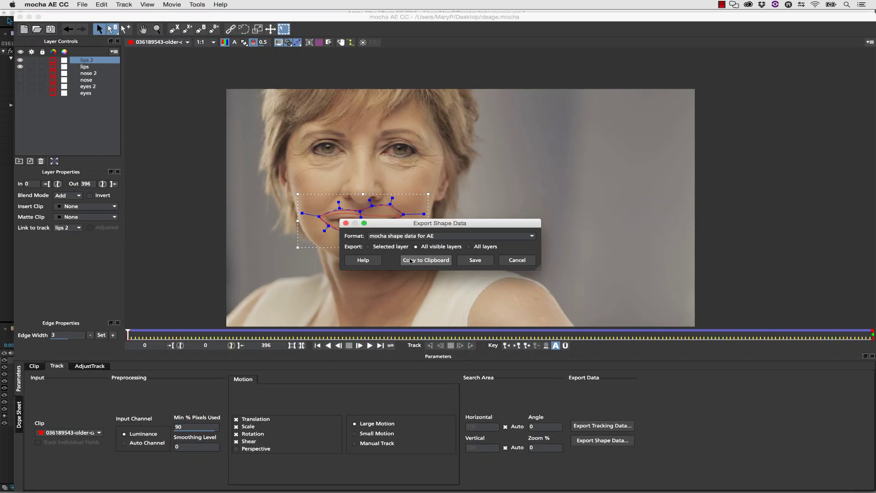
{"action": "left_click", "coordinate": [410, 260]}
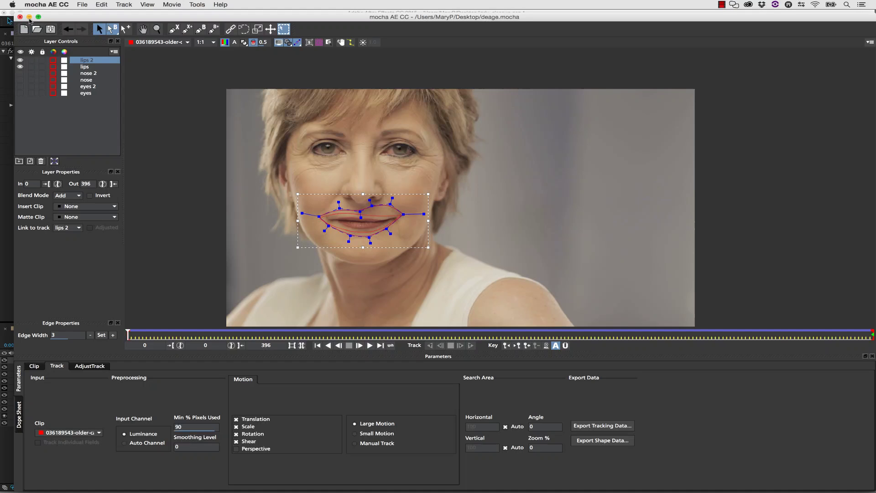
Back in After Effects, paste the mocha masks onto the "lips enlarge" layer and expand the layer.
{"action": "left_click", "coordinate": [30, 18]}
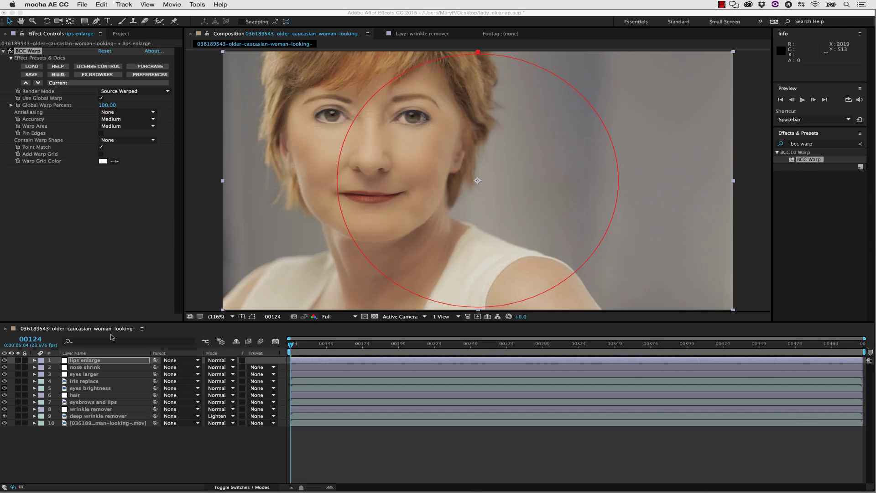
{"action": "left_click", "coordinate": [99, 4]}
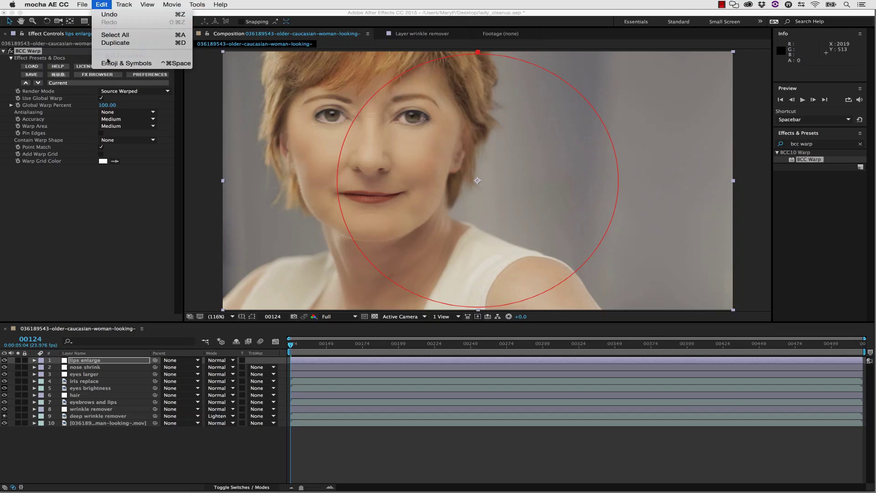
{"action": "left_click", "coordinate": [86, 344]}
{"action": "left_click", "coordinate": [85, 353]}
{"action": "left_click", "coordinate": [84, 354]}
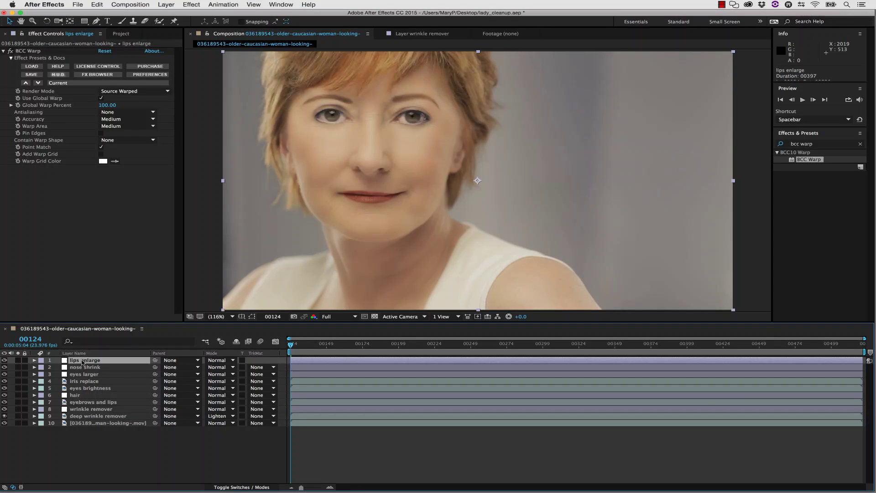
{"action": "left_click", "coordinate": [96, 5]}
{"action": "left_click", "coordinate": [120, 215]}
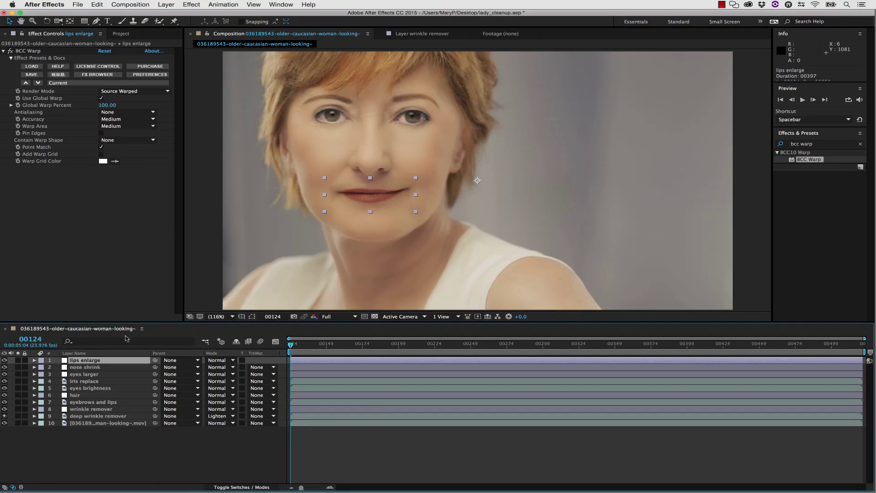
{"action": "left_click", "coordinate": [35, 361]}
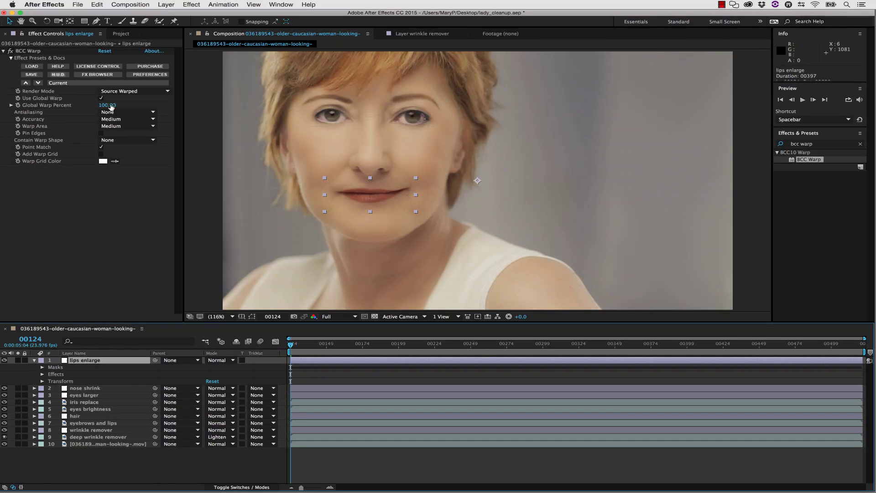
Set the Global Warp Percent of BCC Warp on "lips enlarge" to 120.
{"action": "left_click_drag", "start_coordinate": [109, 105], "coordinate": [112, 105]}
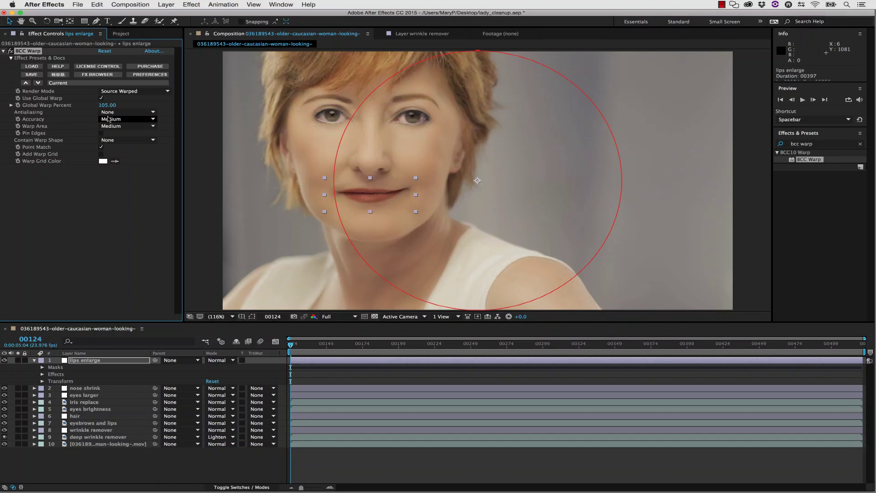
{"action": "left_click", "coordinate": [108, 106]}
{"action": "type", "text": "115"}
{"action": "key", "text": "Return"}
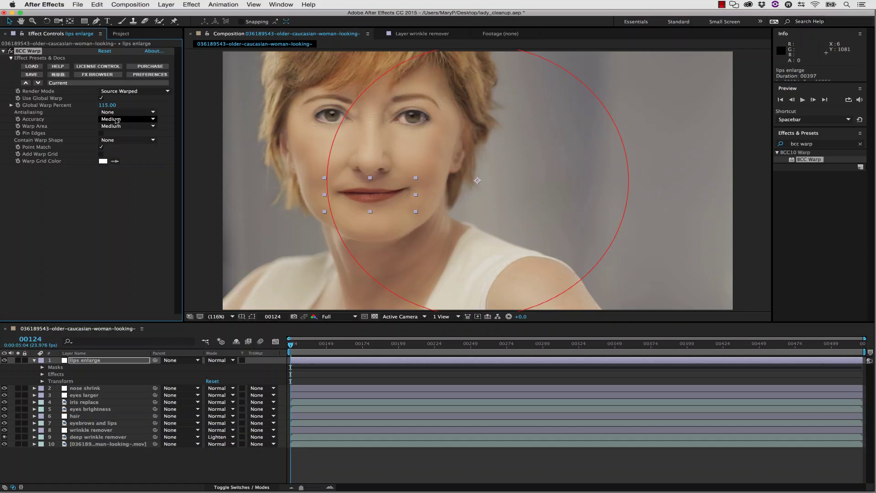
{"action": "left_click", "coordinate": [107, 105]}
{"action": "type", "text": "120"}
{"action": "key", "text": "Return"}
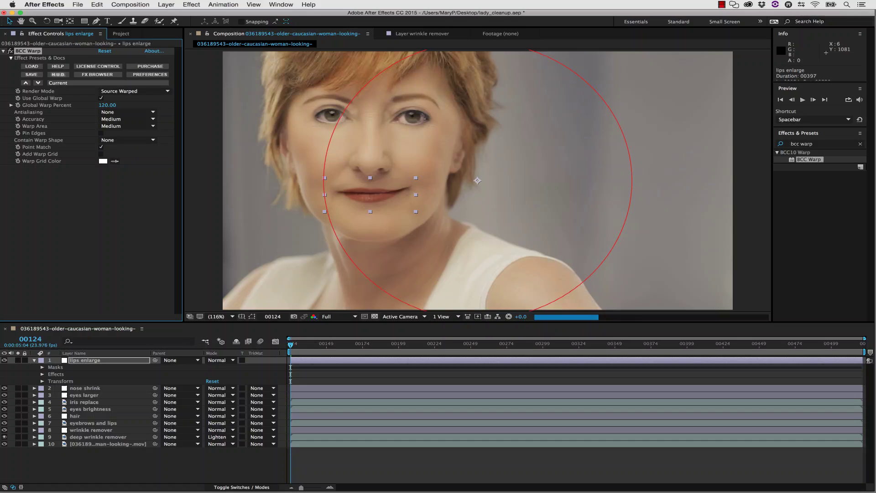
Set the mask feather of the lips and lips 2 masks together to 35 pixels.
{"action": "left_click", "coordinate": [42, 367]}
{"action": "left_click", "coordinate": [49, 374]}
{"action": "left_click", "coordinate": [69, 374], "text": "shift"}
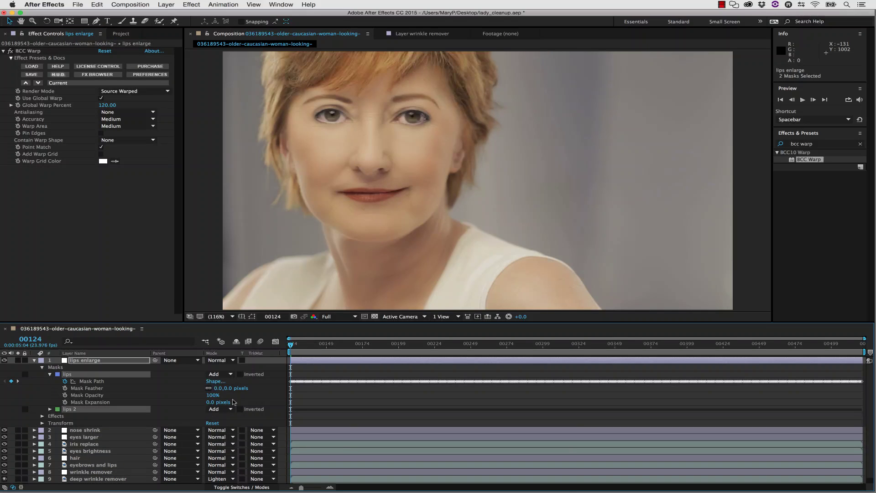
{"action": "type", "text": "35"}
{"action": "key", "text": "Return"}
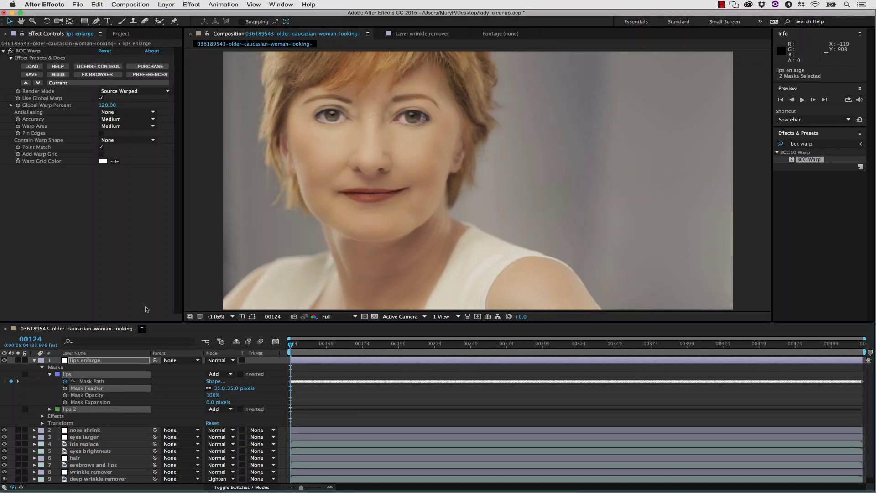
Collapse the "lips enlarge" layer and toggle its visibility off and on to compare the lips.
{"action": "left_click", "coordinate": [34, 360]}
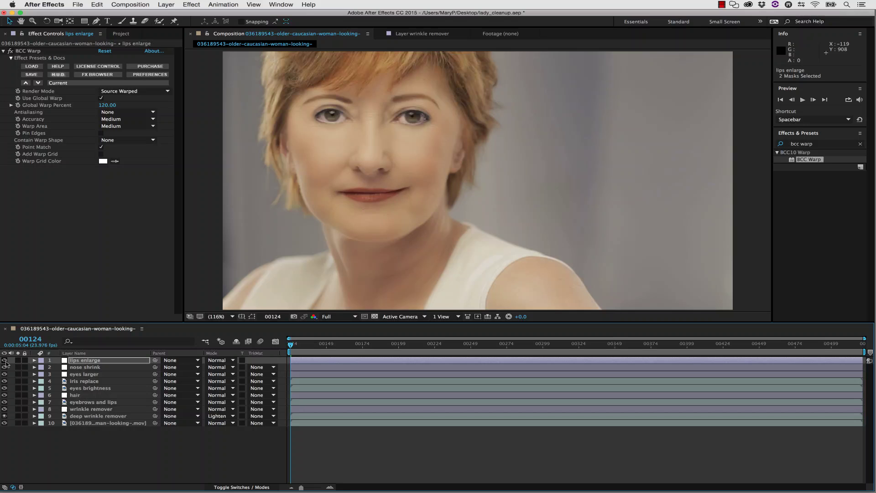
{"action": "left_click", "coordinate": [5, 363]}
{"action": "left_click", "coordinate": [6, 363]}
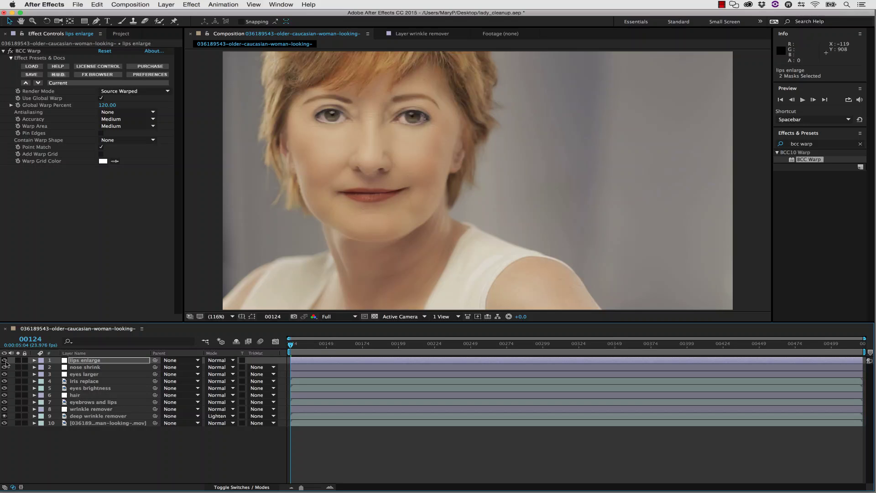